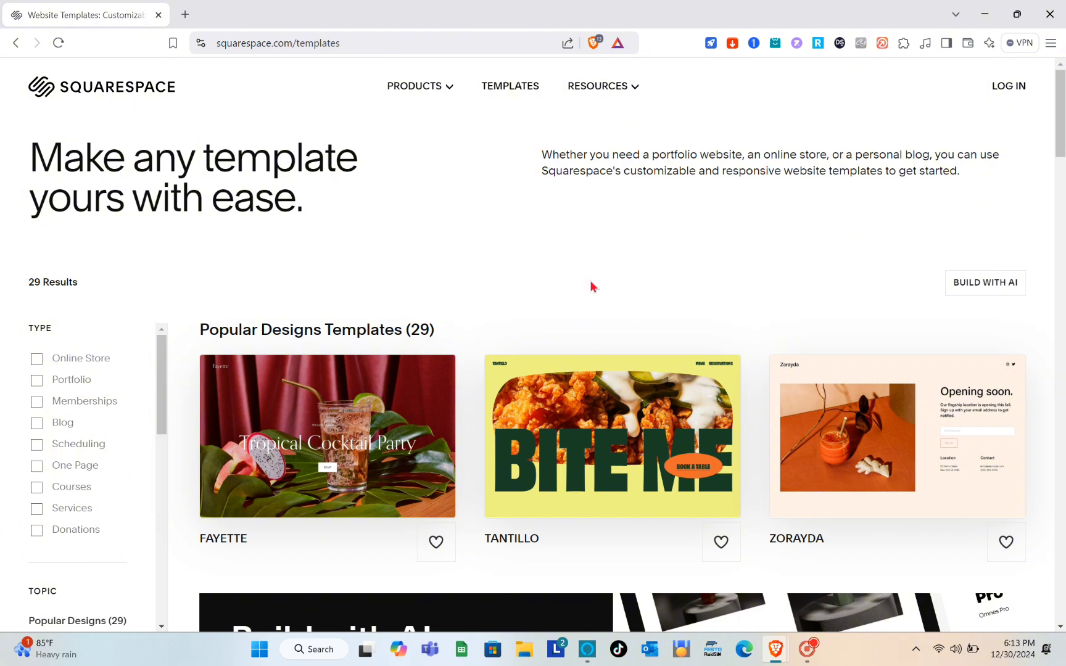
# - Search the web for squarespace and open the official Squarespace website from the results
pyautogui.click(352, 42)
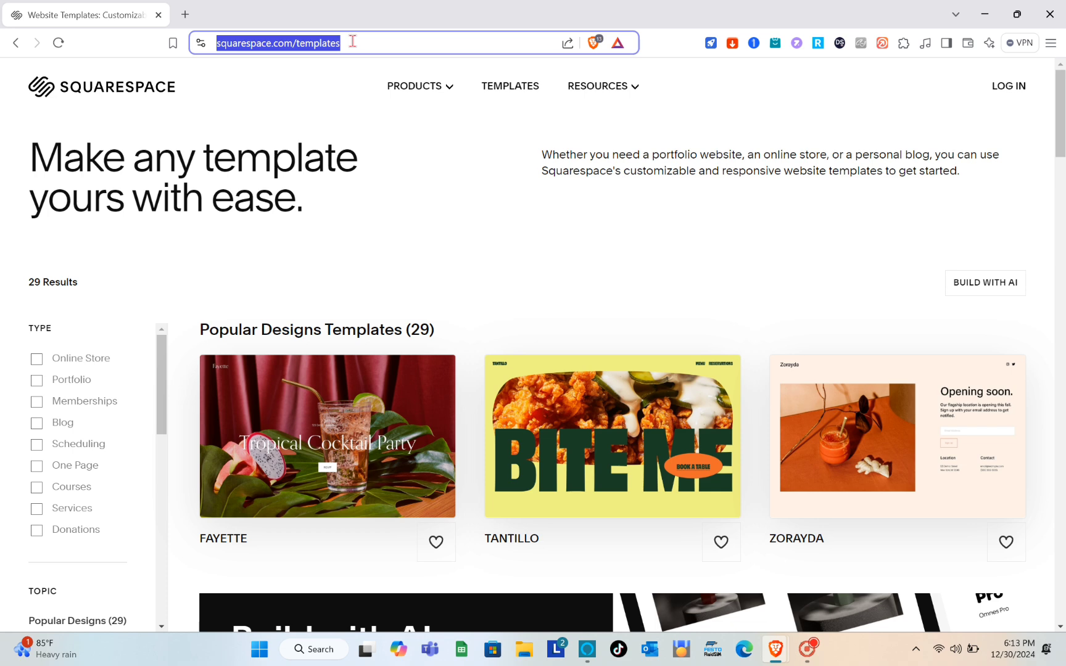
pyautogui.write('squa')
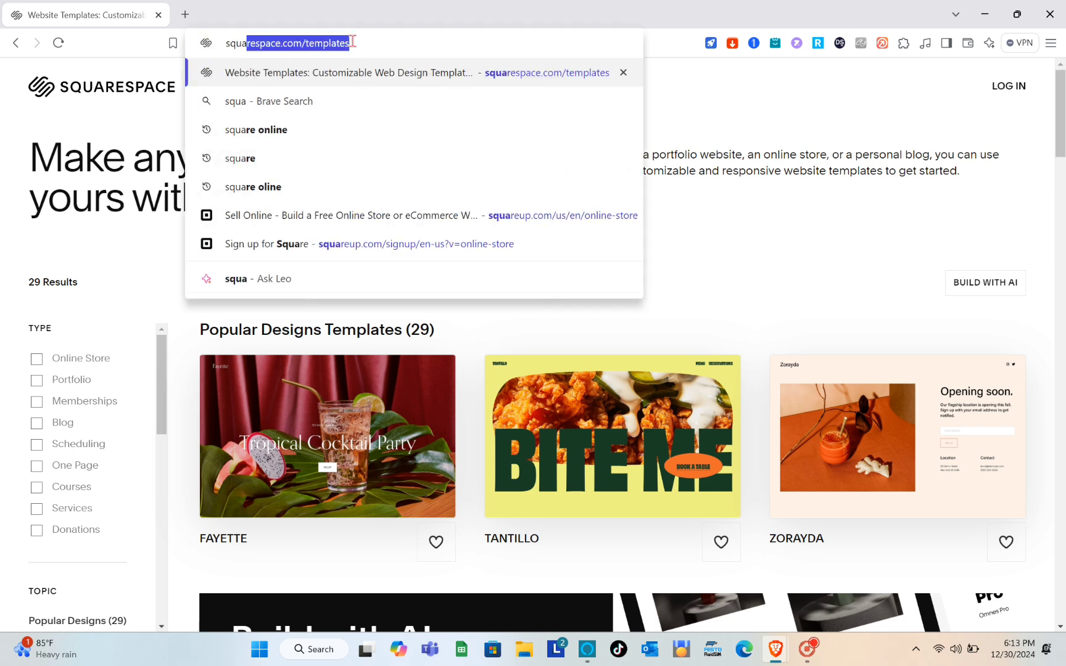
pyautogui.write('respace')
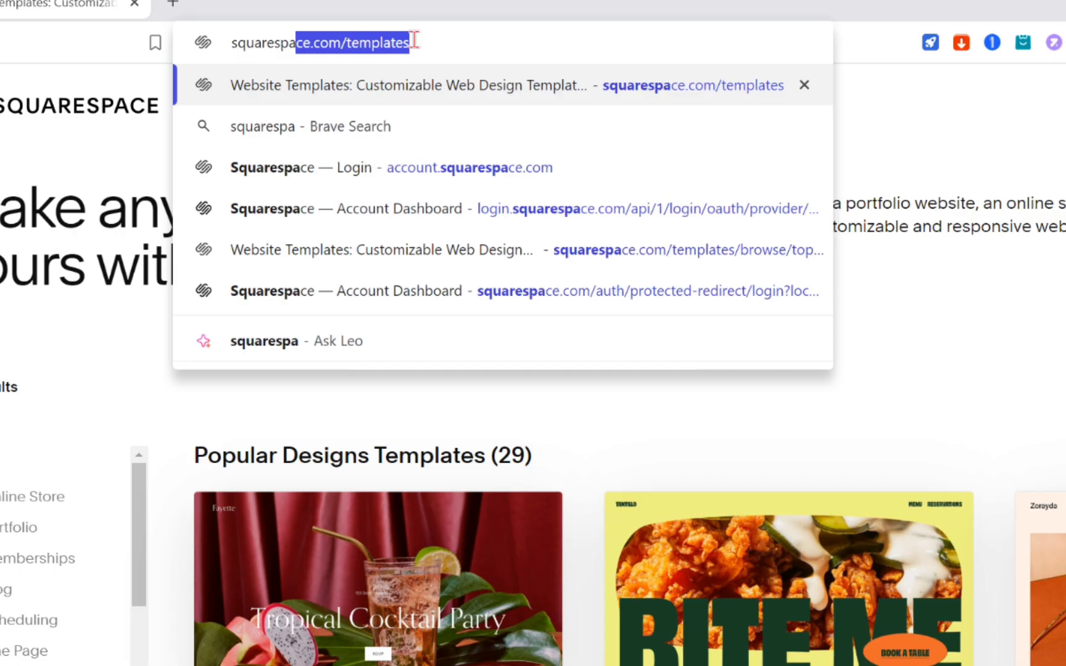
pyautogui.press('Return')
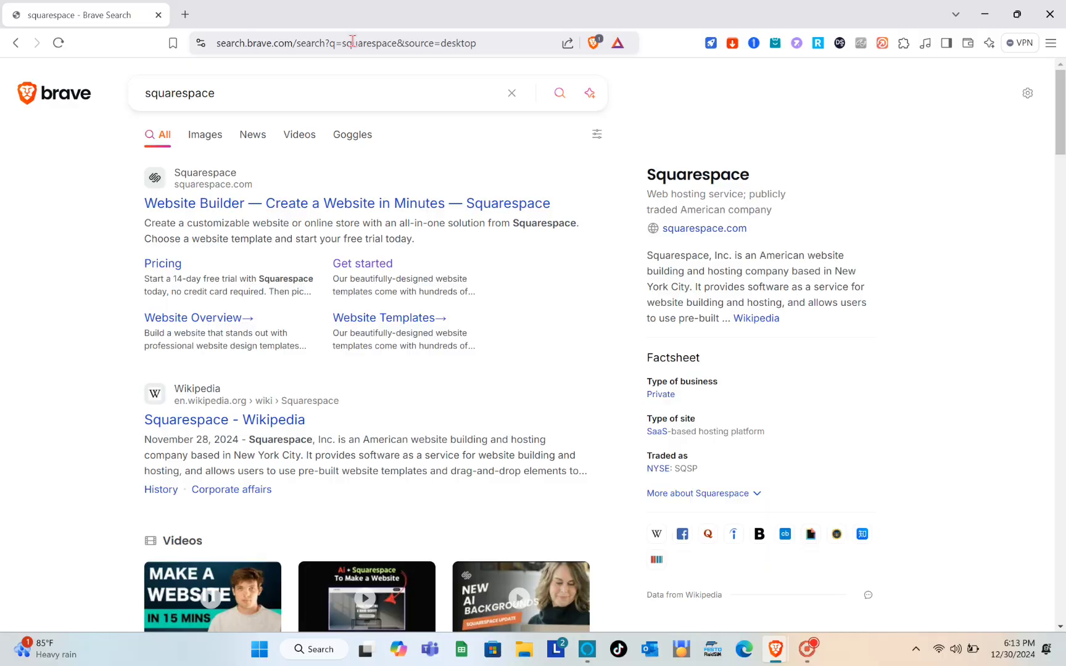
pyautogui.click(203, 206)
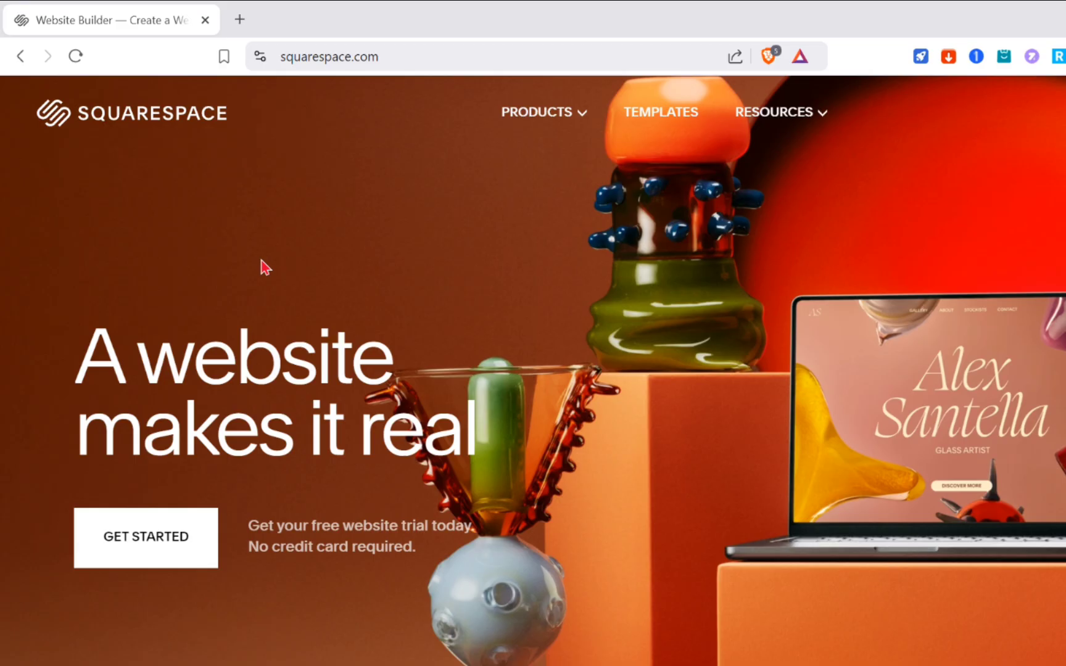
# - Look through the Squarespace homepage, covering domain search, website creation, selling and marketing options, and the template categories
pyautogui.scroll(-10, 266, 267)
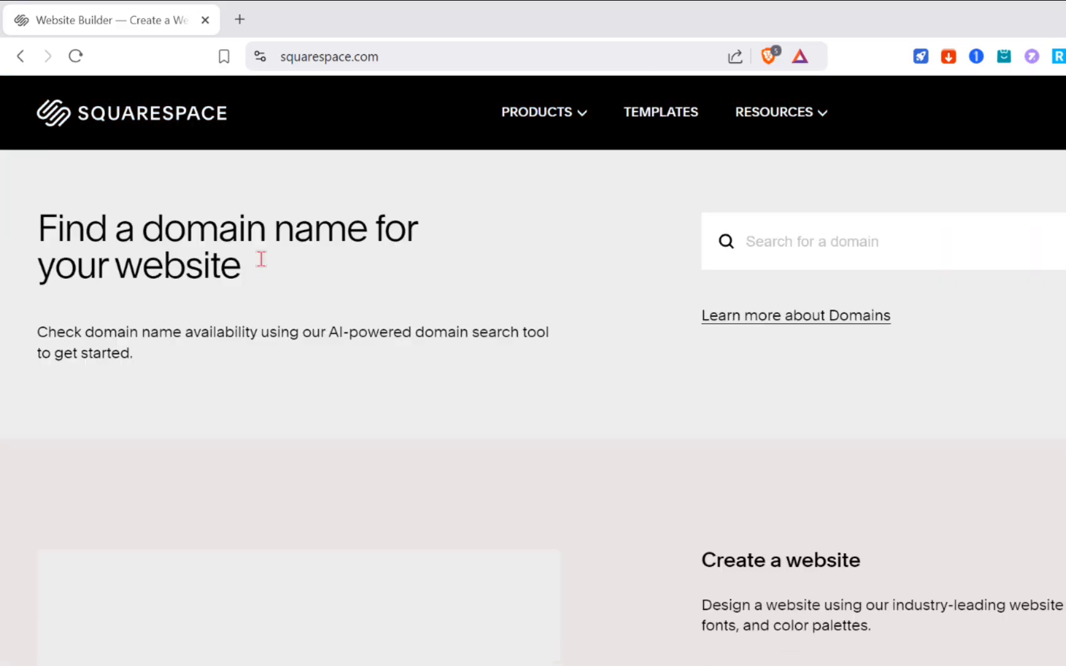
pyautogui.scroll(-5, 204, 205)
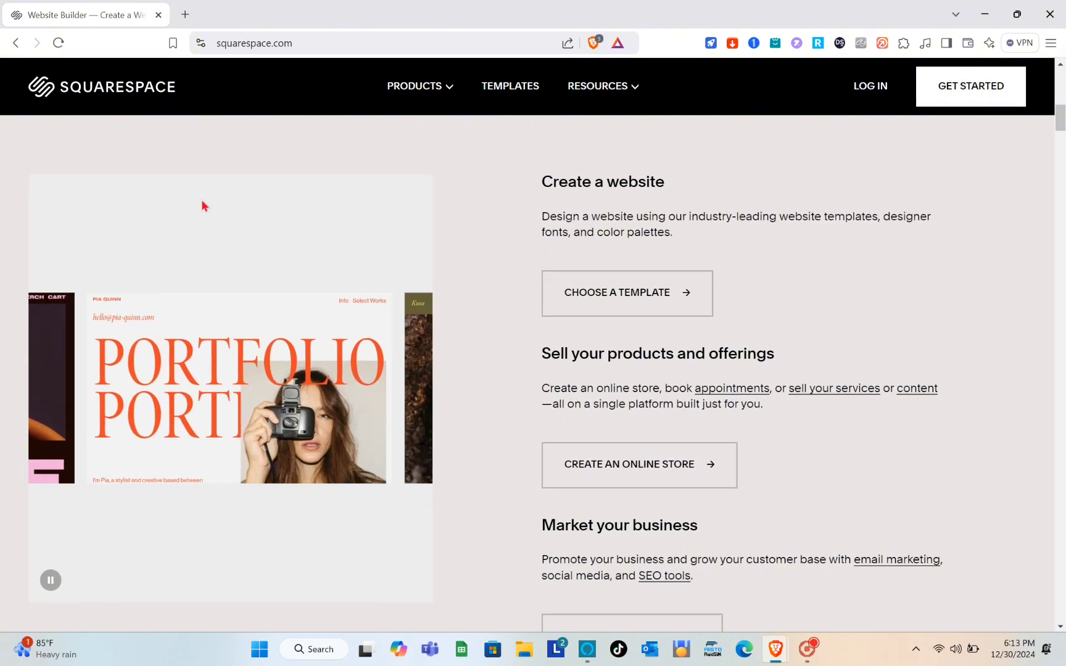
pyautogui.scroll(-2, 205, 206)
pyautogui.scroll(2, 204, 206)
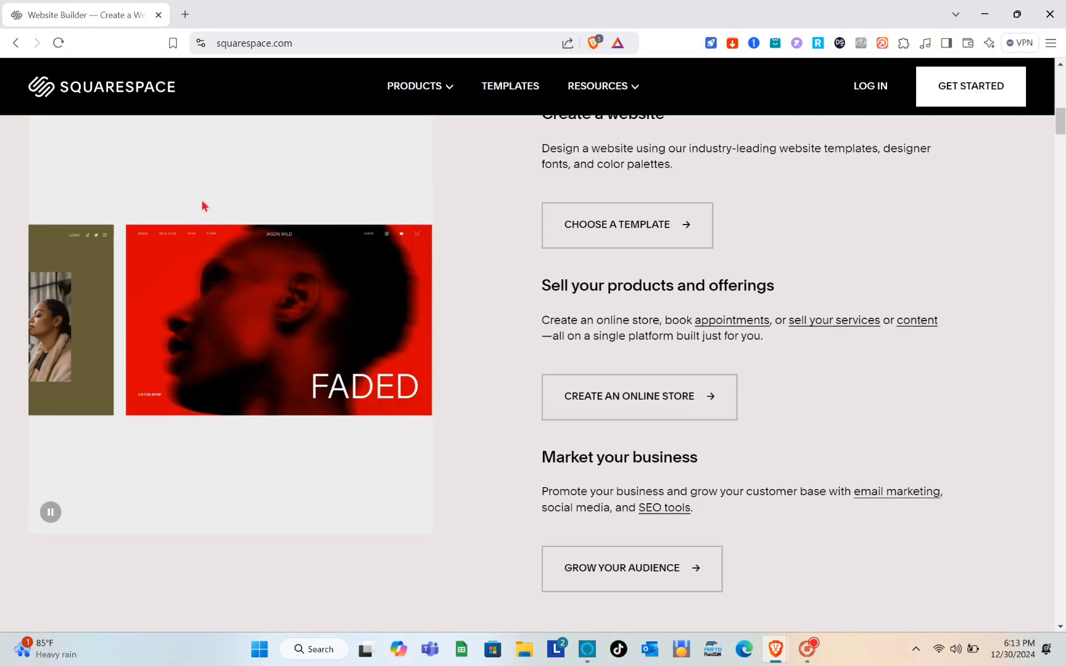
pyautogui.scroll(-8, 203, 205)
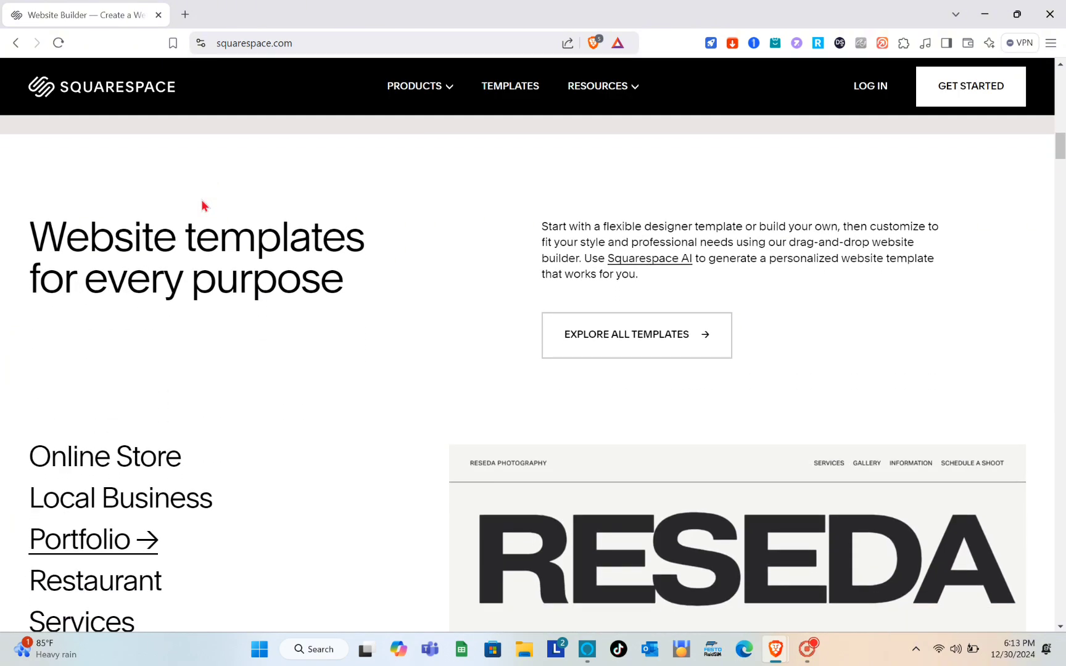
pyautogui.scroll(-4, 202, 203)
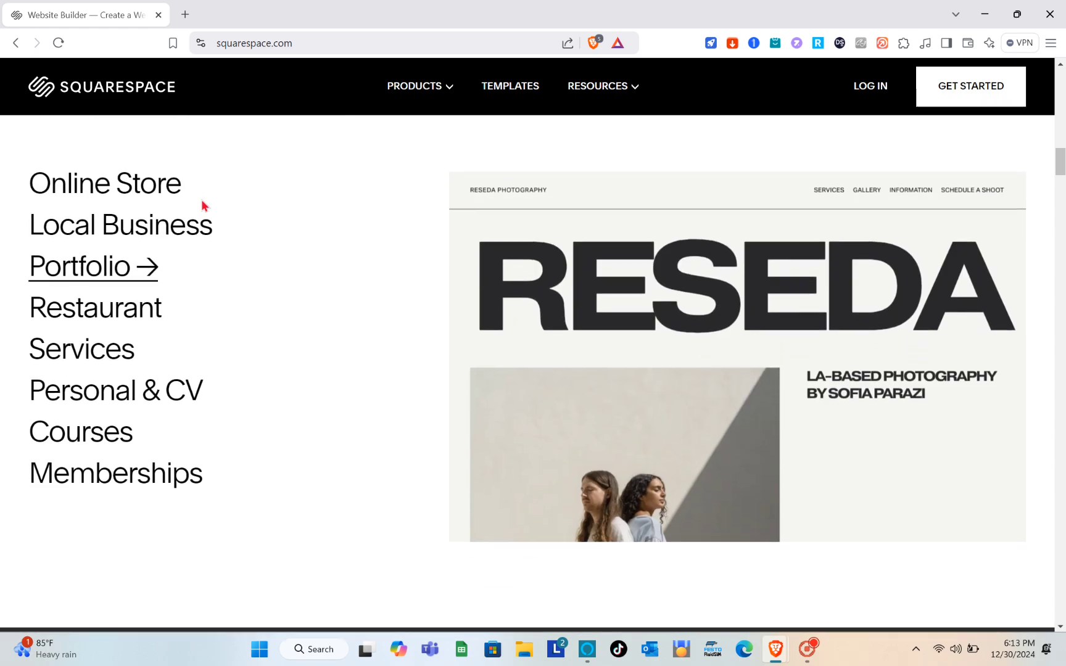
pyautogui.scroll(2, 203, 206)
pyautogui.scroll(15, 204, 206)
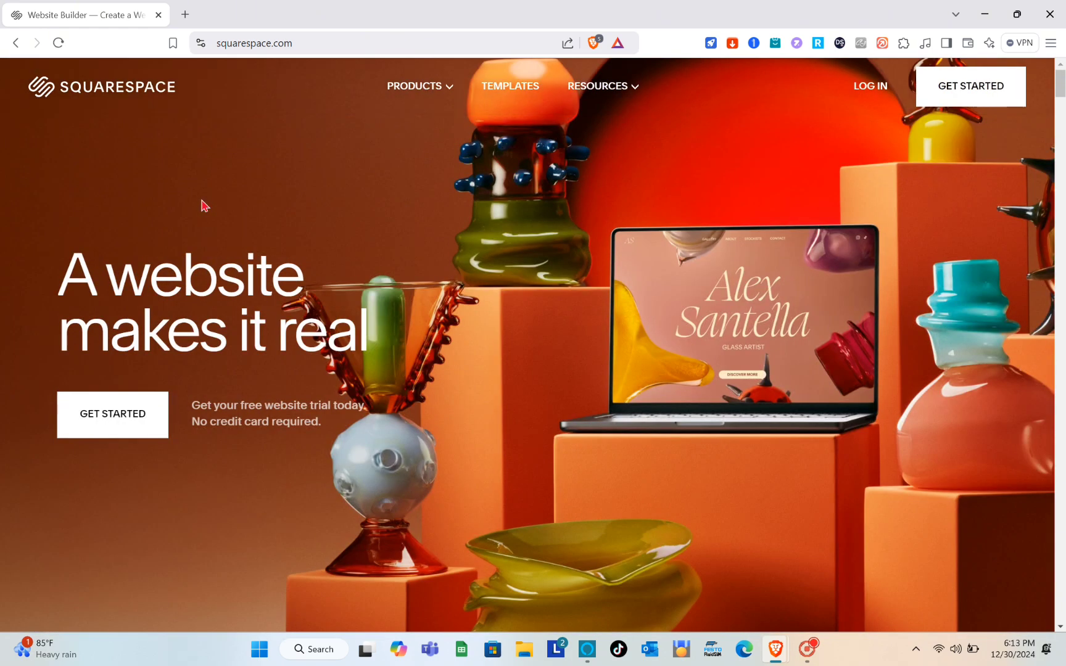
# - View the Squarespace product offerings, open the website templates page and browse the popular designs
pyautogui.click(448, 94)
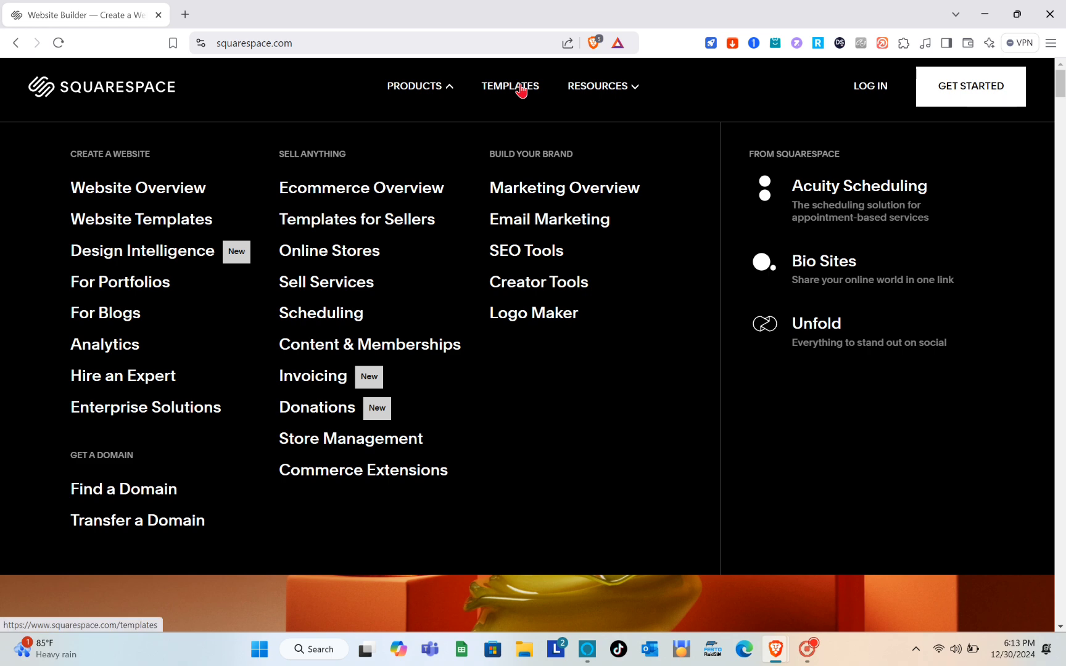
pyautogui.click(627, 92)
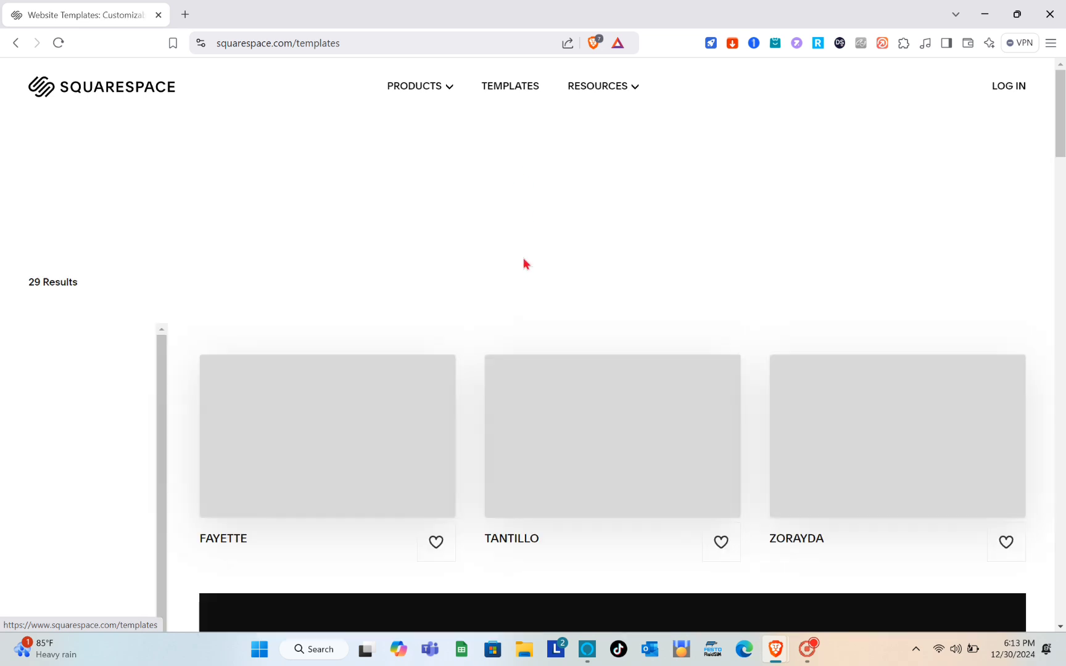
pyautogui.scroll(-9, 542, 500)
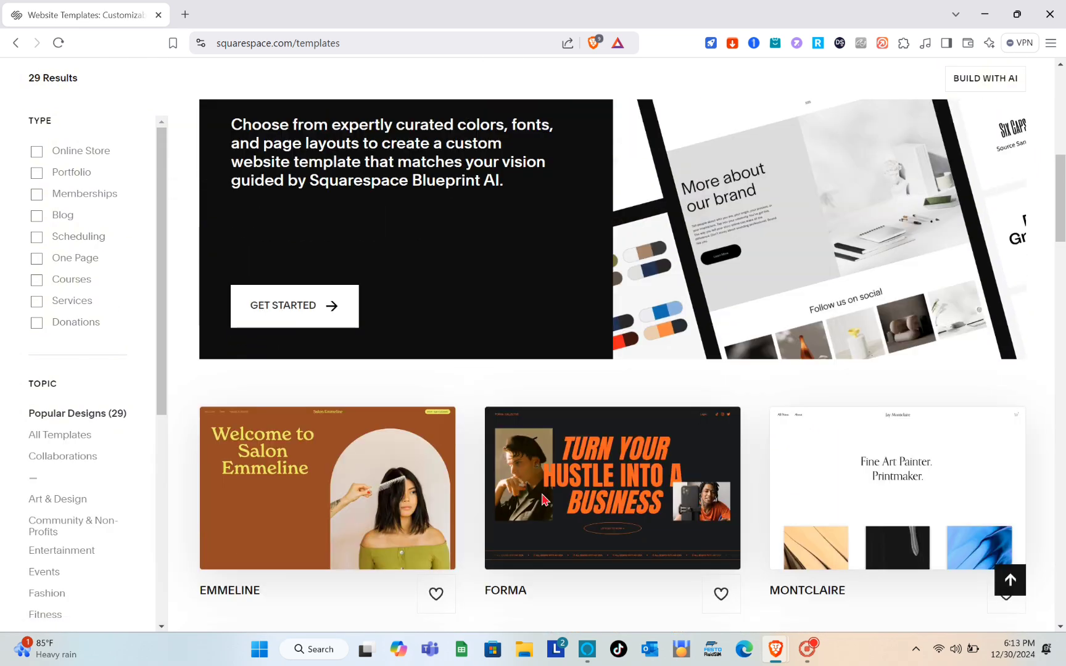
pyautogui.scroll(-7, 543, 499)
pyautogui.scroll(11, 543, 499)
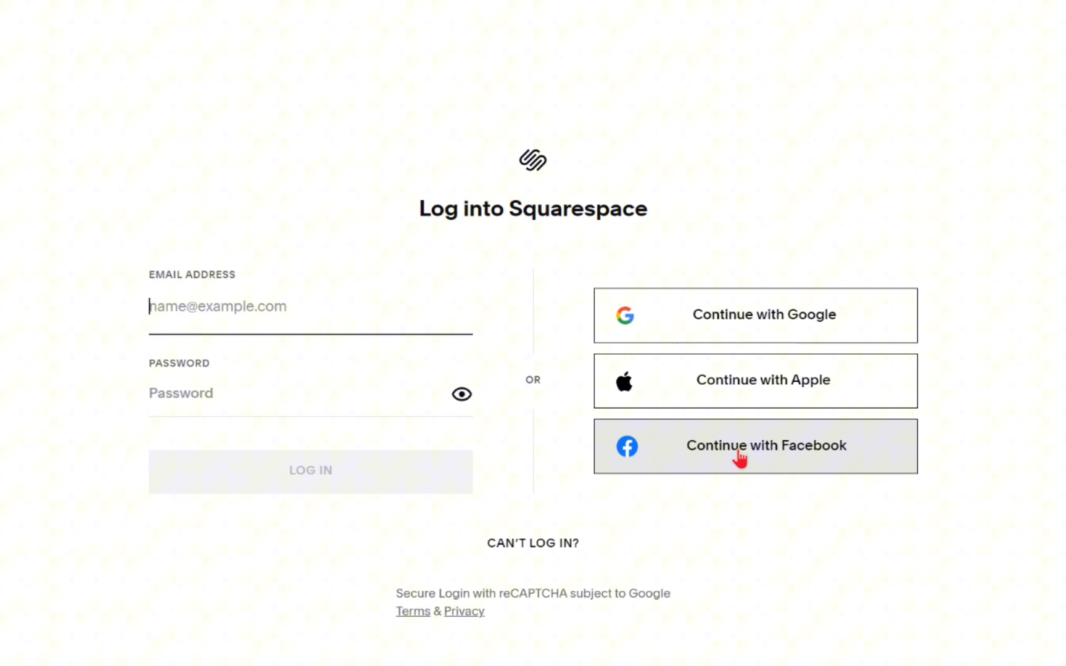
# - Log into Squarespace with a Google account and open the template gallery for a new website
pyautogui.click(775, 333)
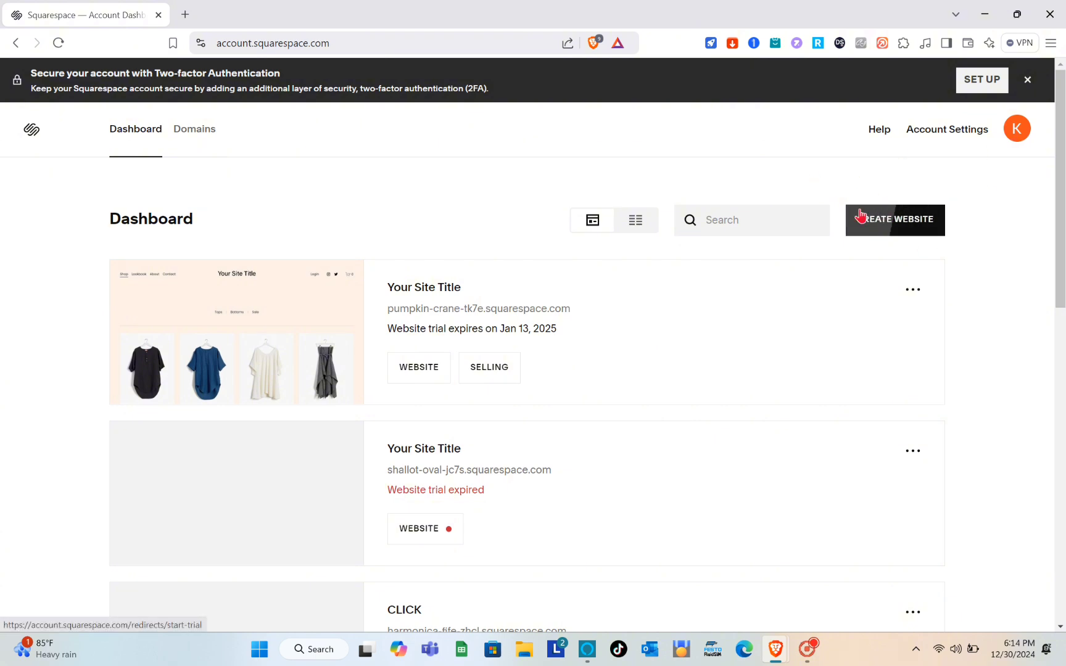
pyautogui.click(895, 222)
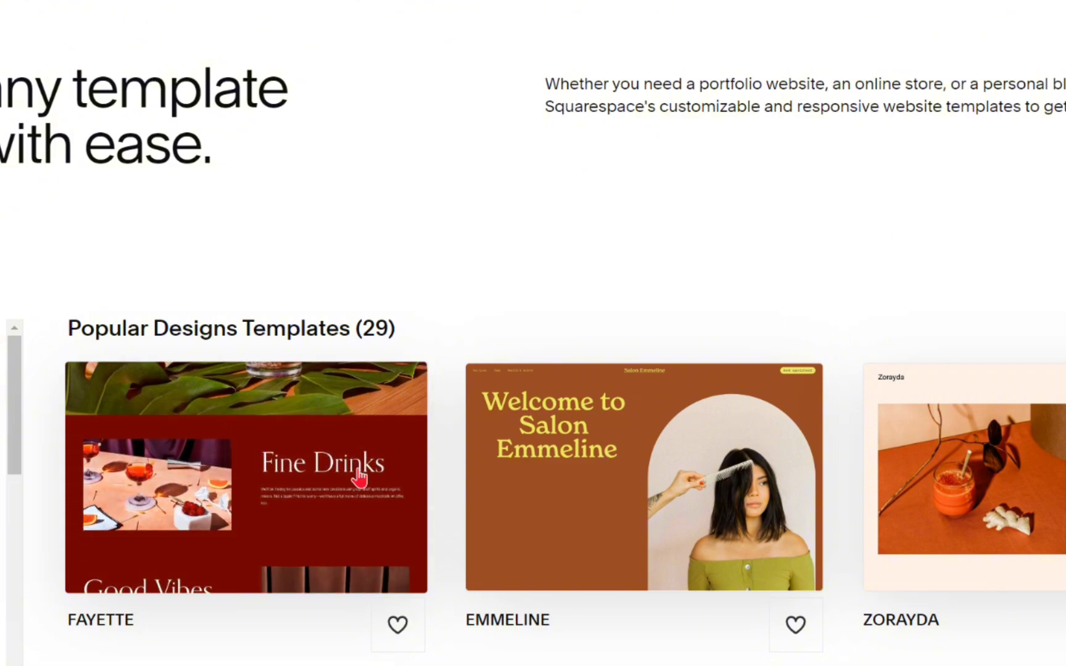
pyautogui.scroll(-1, 409, 437)
pyautogui.scroll(1, 409, 437)
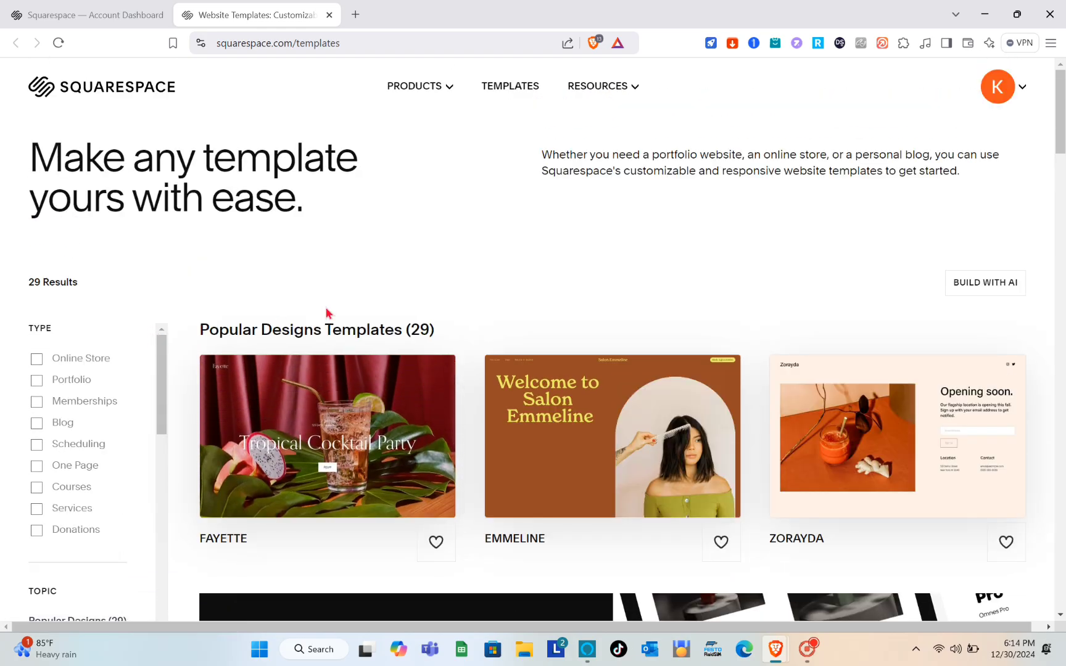
# - Return to the account dashboard and review the profile information in the account settings, leaving them closed
pyautogui.click(1023, 90)
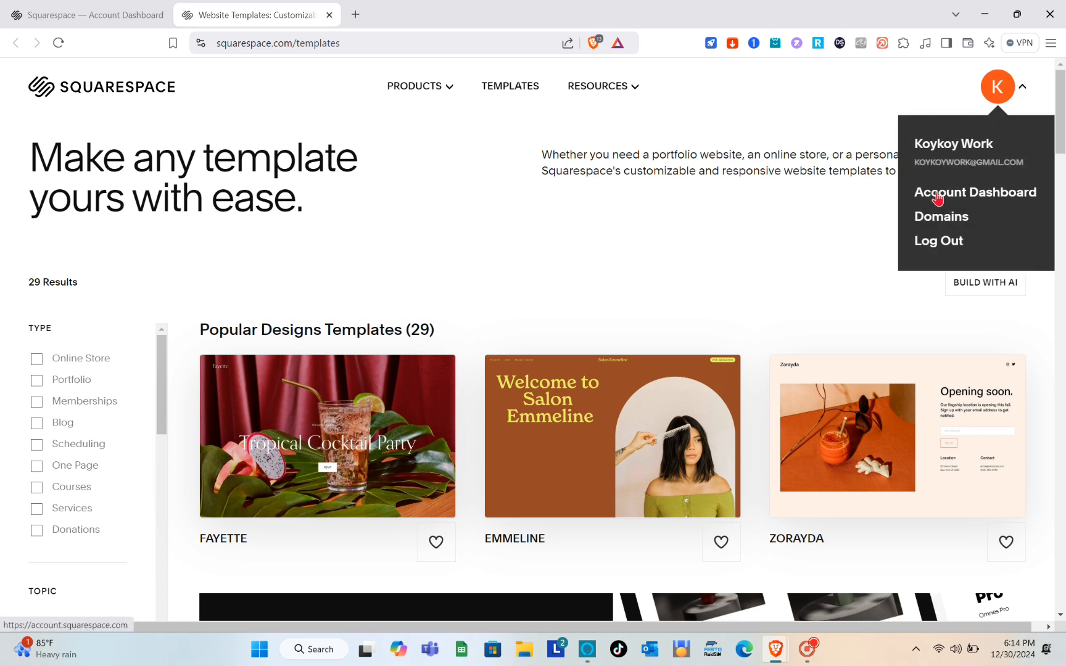
pyautogui.scroll(-8, 73, 420)
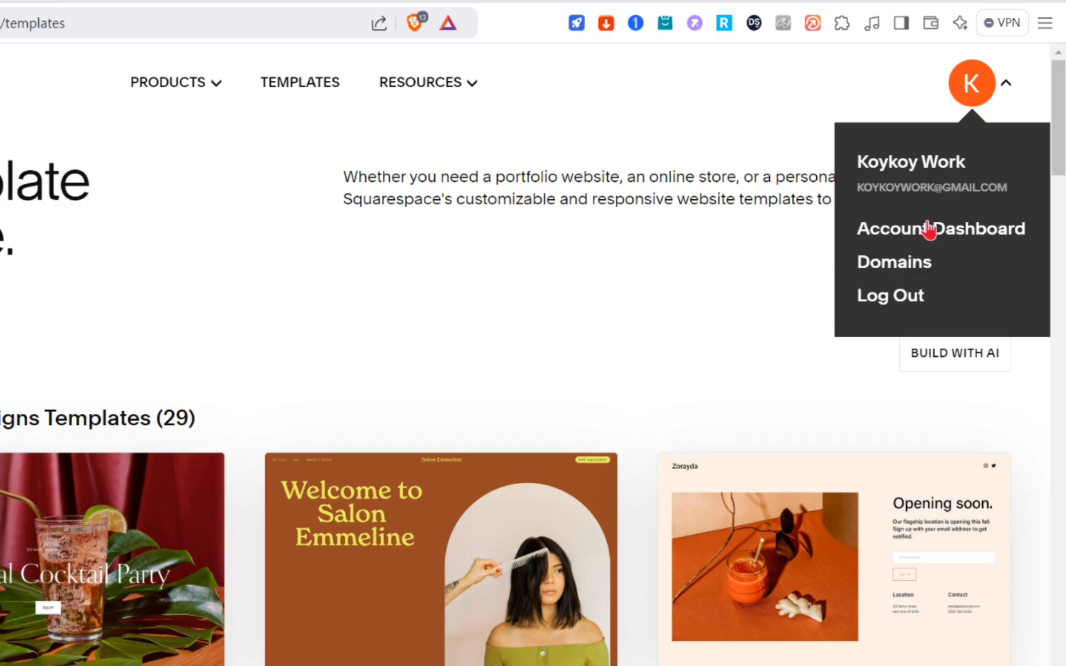
pyautogui.click(928, 229)
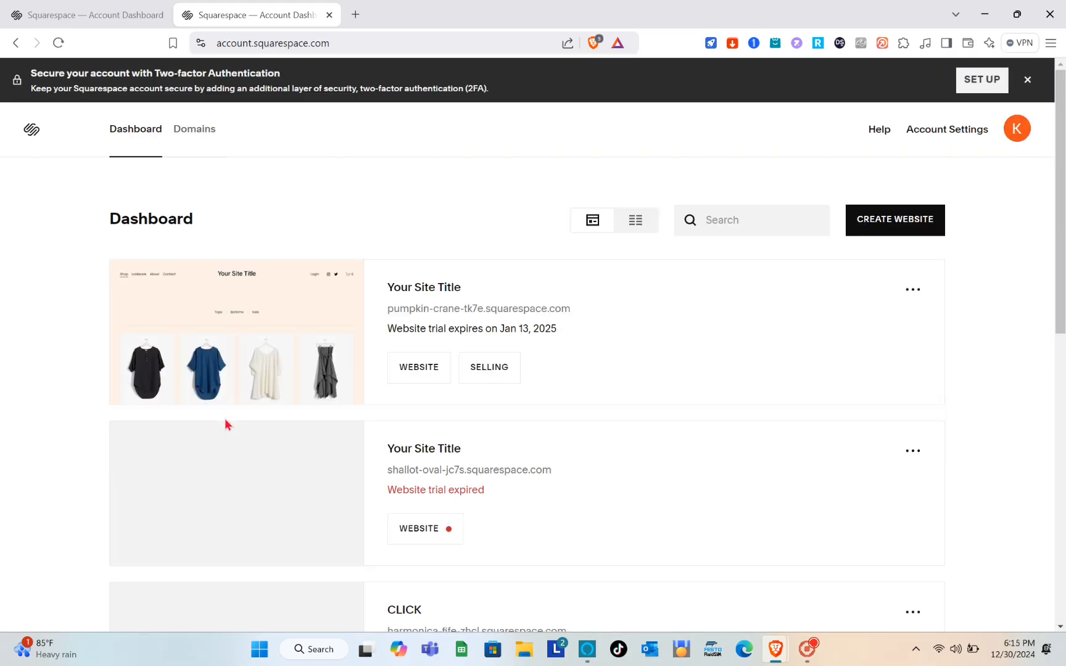
pyautogui.click(957, 137)
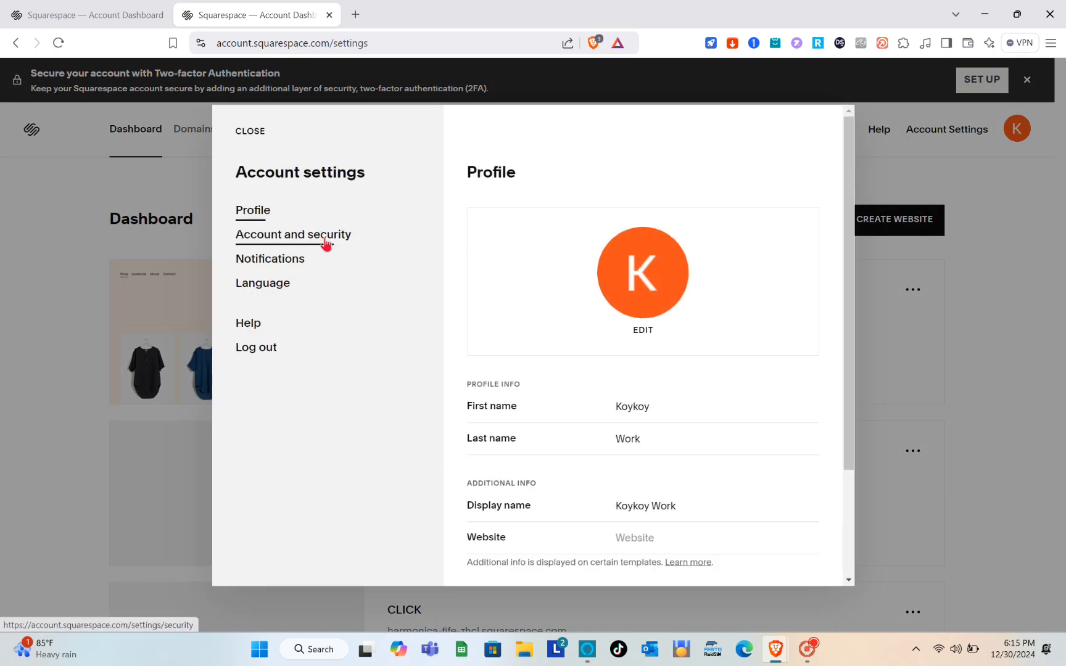
pyautogui.scroll(-3, 551, 409)
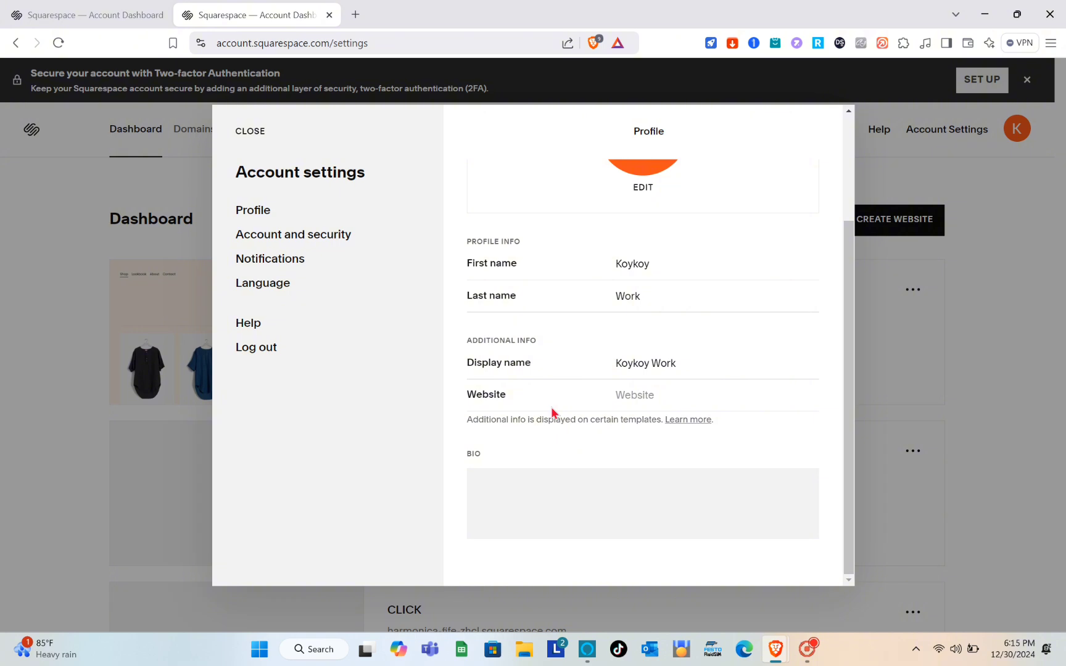
pyautogui.click(919, 164)
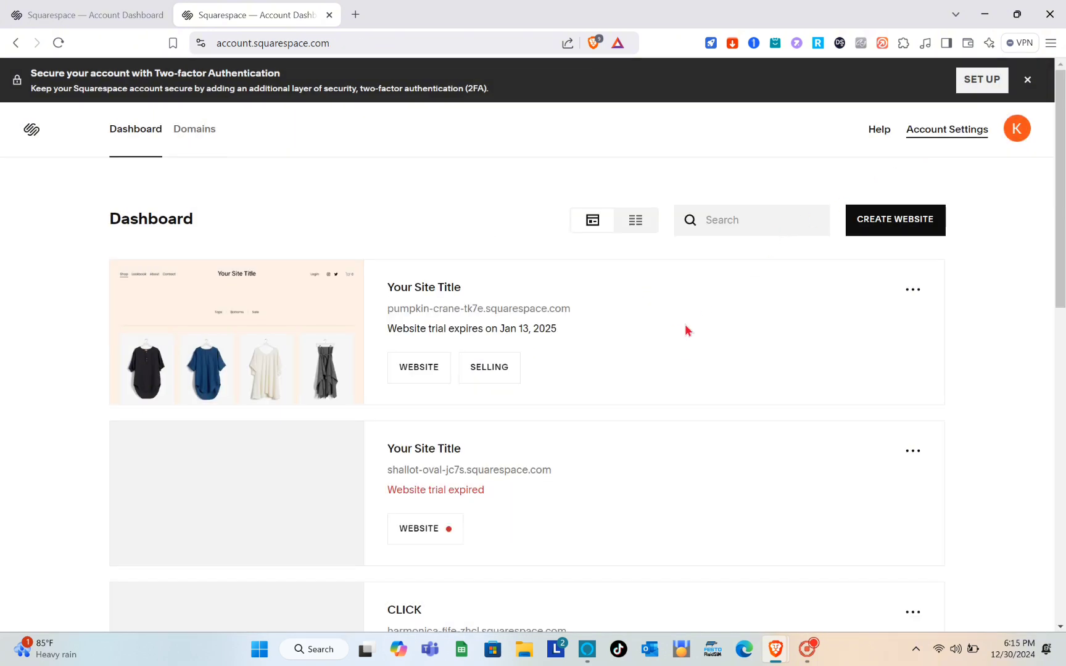
# - Start creating a new website and filter the templates by the Online Store type
pyautogui.rightClick(904, 242)
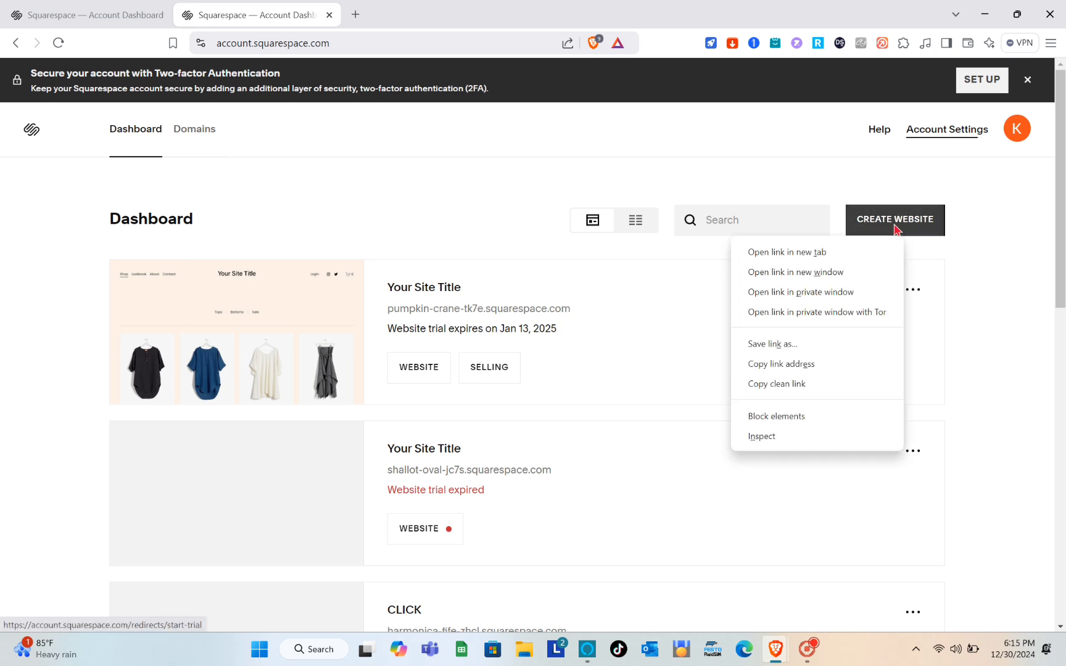
pyautogui.click(895, 229)
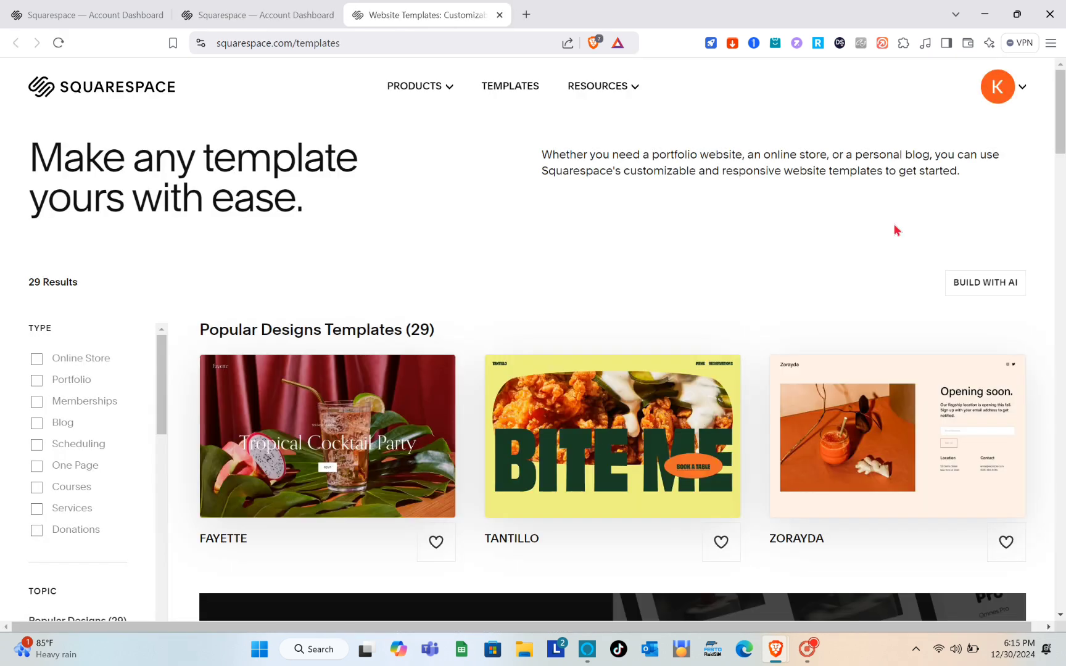
pyautogui.click(37, 359)
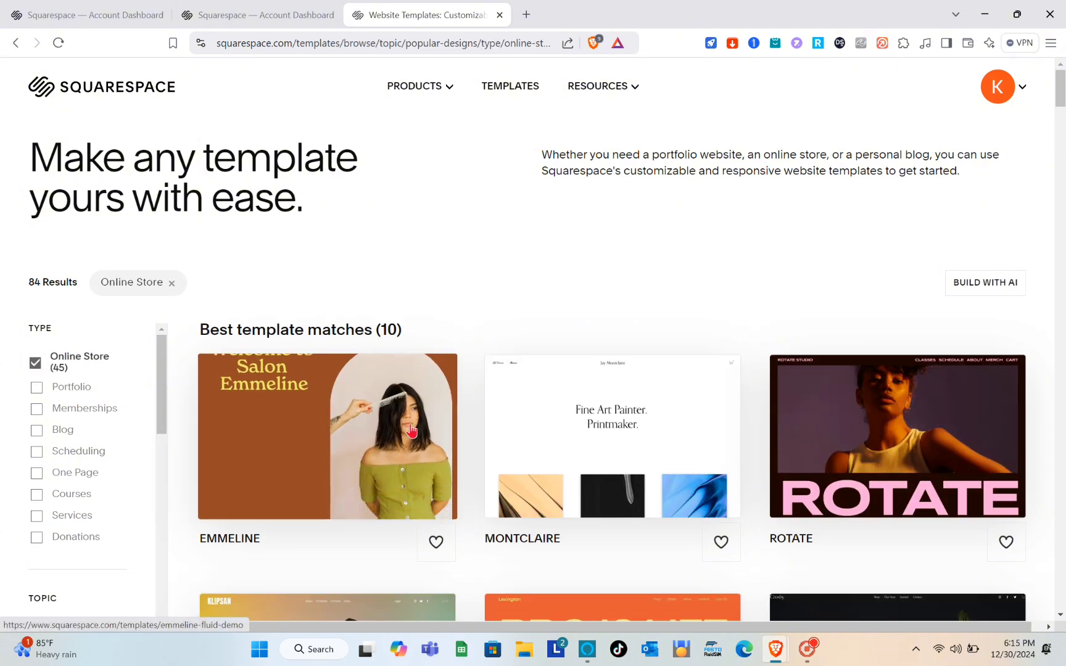
pyautogui.scroll(-10, 411, 430)
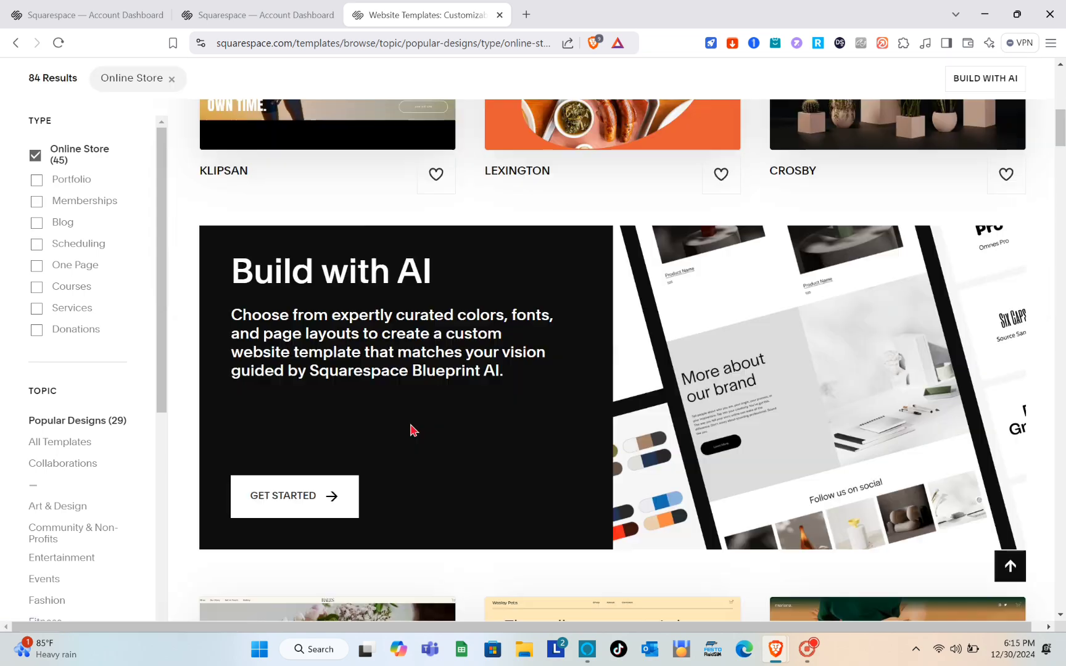
pyautogui.scroll(10, 409, 430)
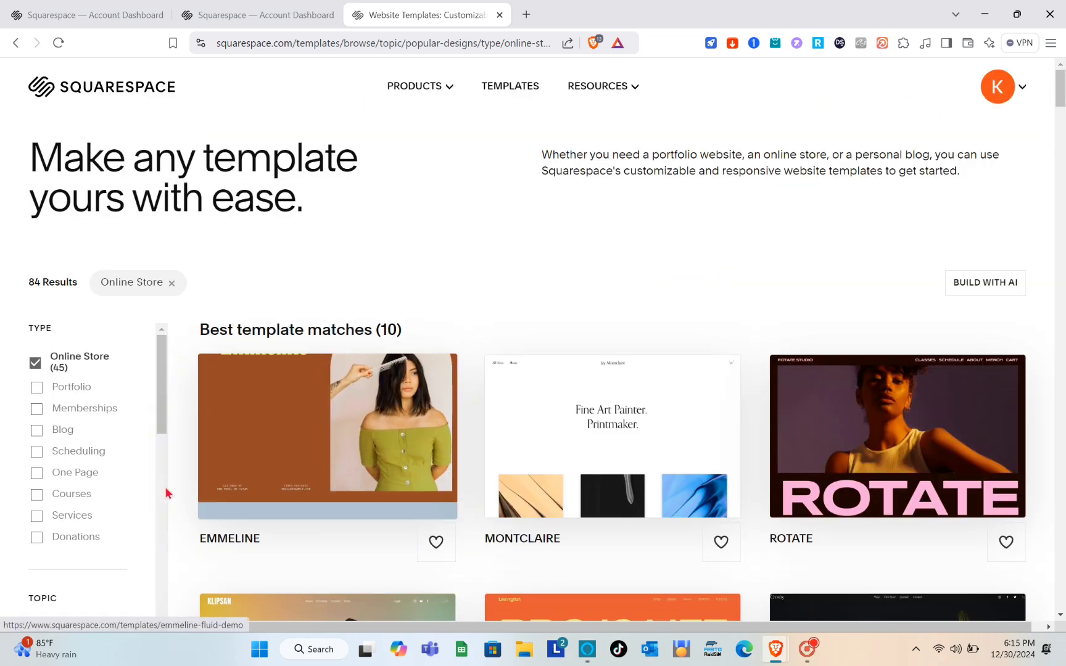
# - Narrow the online store templates to the Fashion topic and look over the matching designs
pyautogui.scroll(-7, 94, 493)
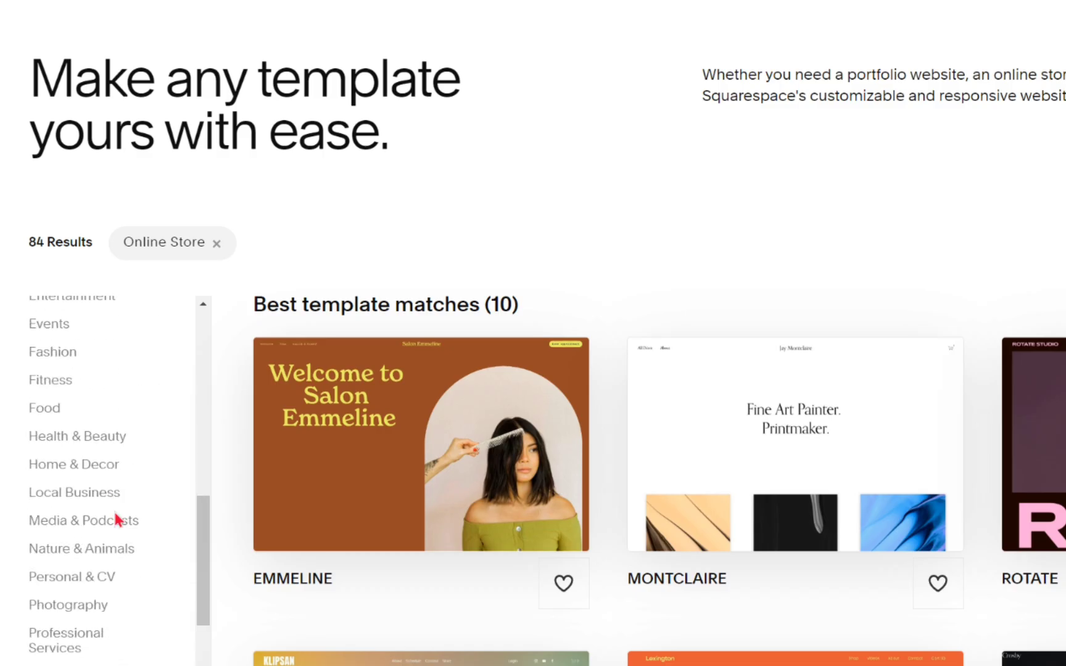
pyautogui.scroll(2, 117, 520)
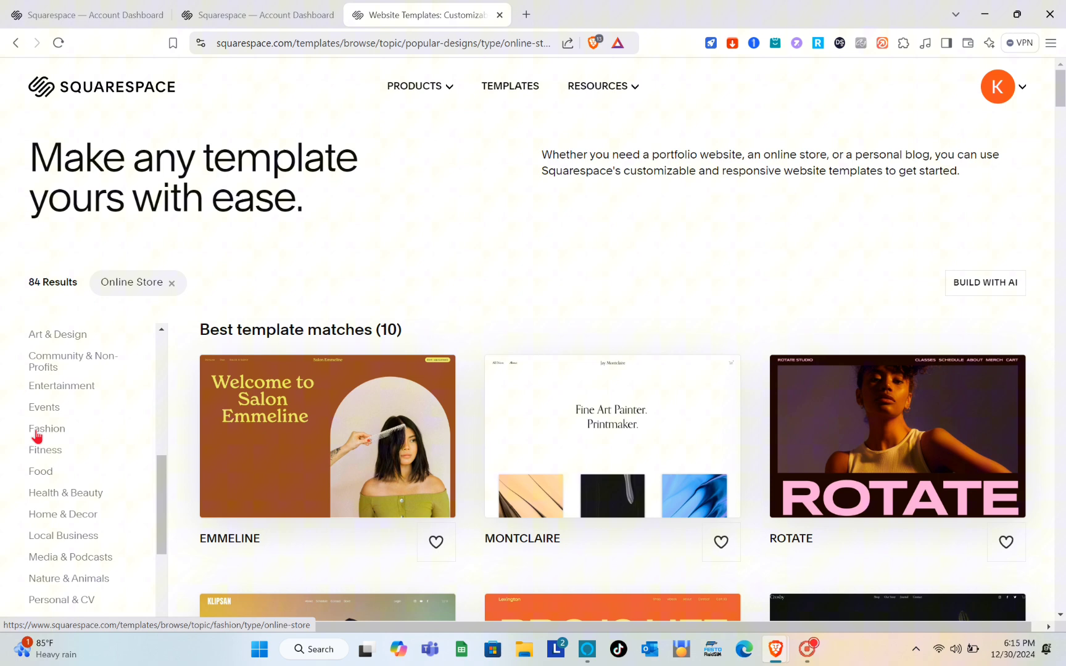
pyautogui.click(39, 440)
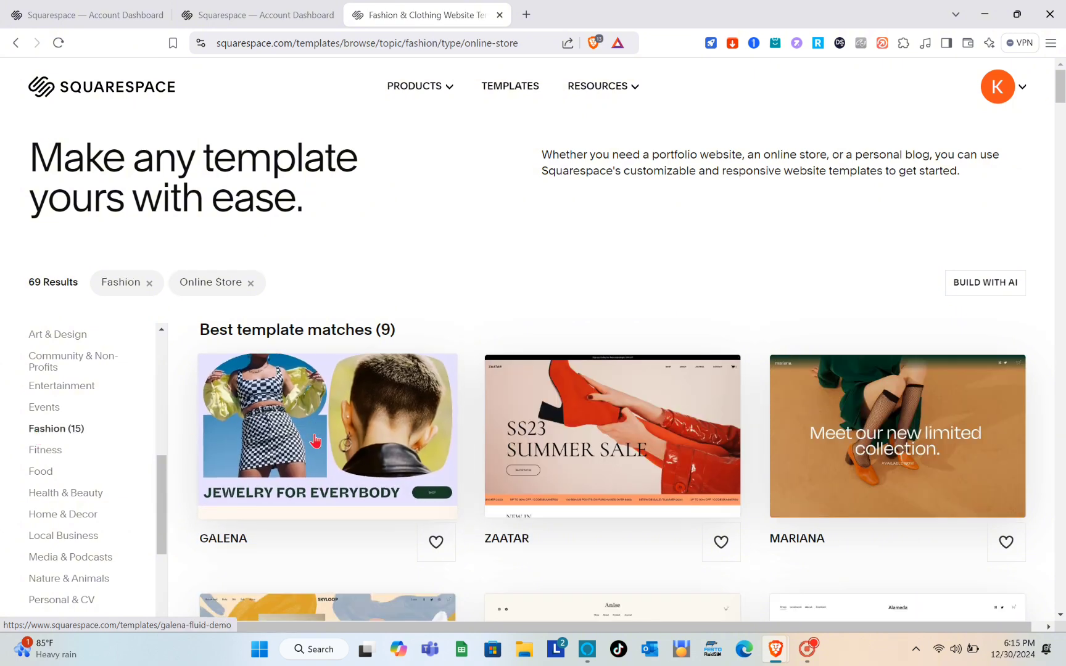
pyautogui.scroll(-1, 455, 420)
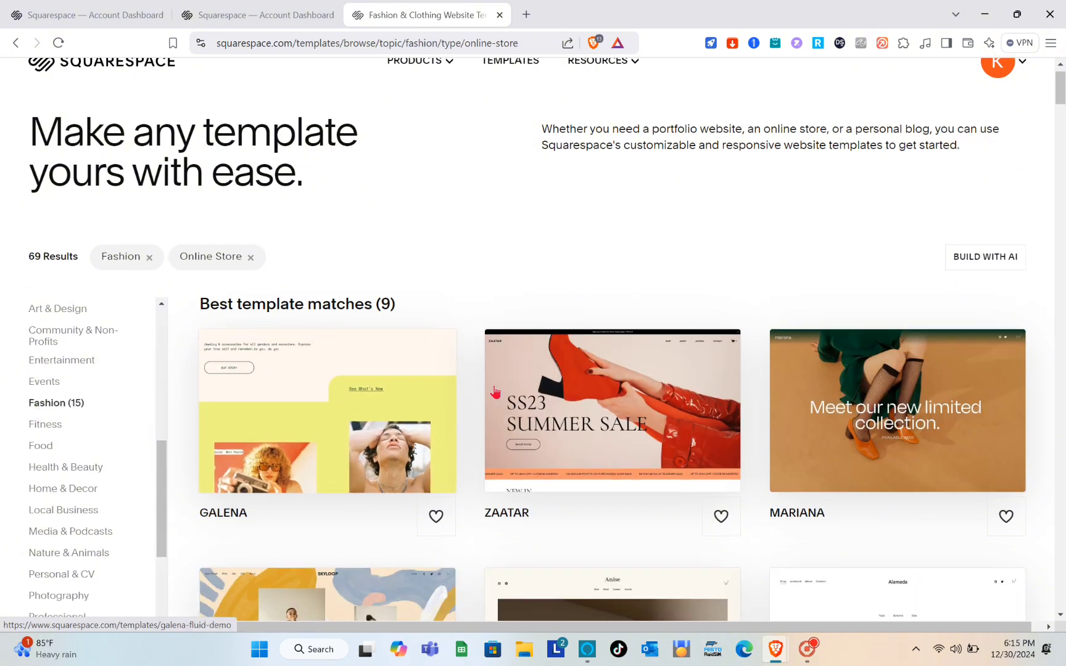
pyautogui.scroll(-3, 510, 417)
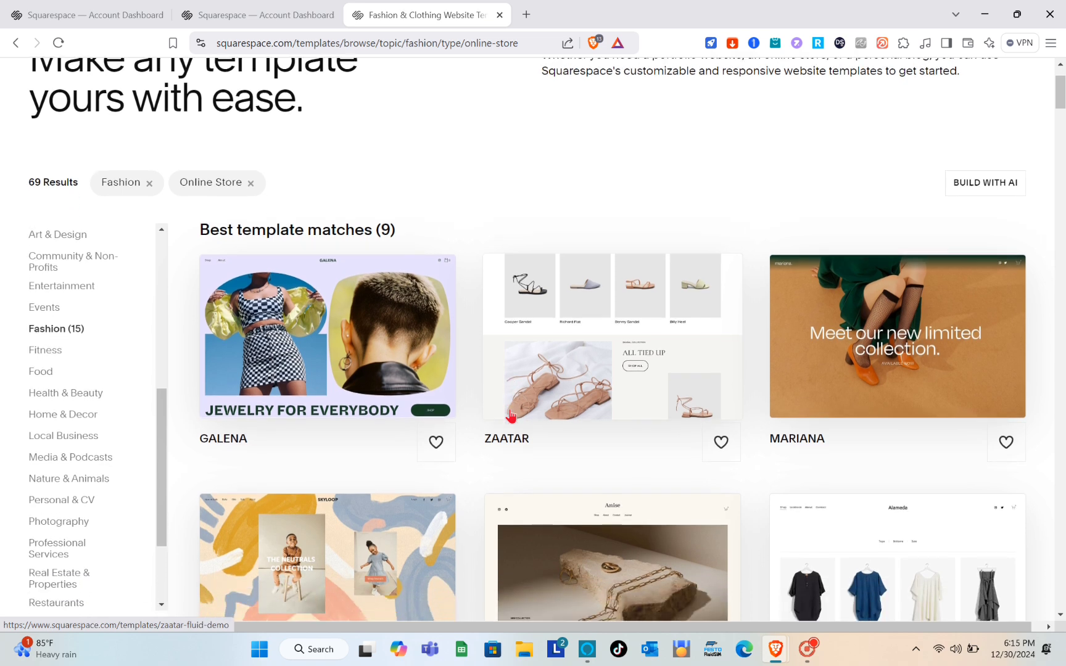
pyautogui.scroll(-1, 510, 417)
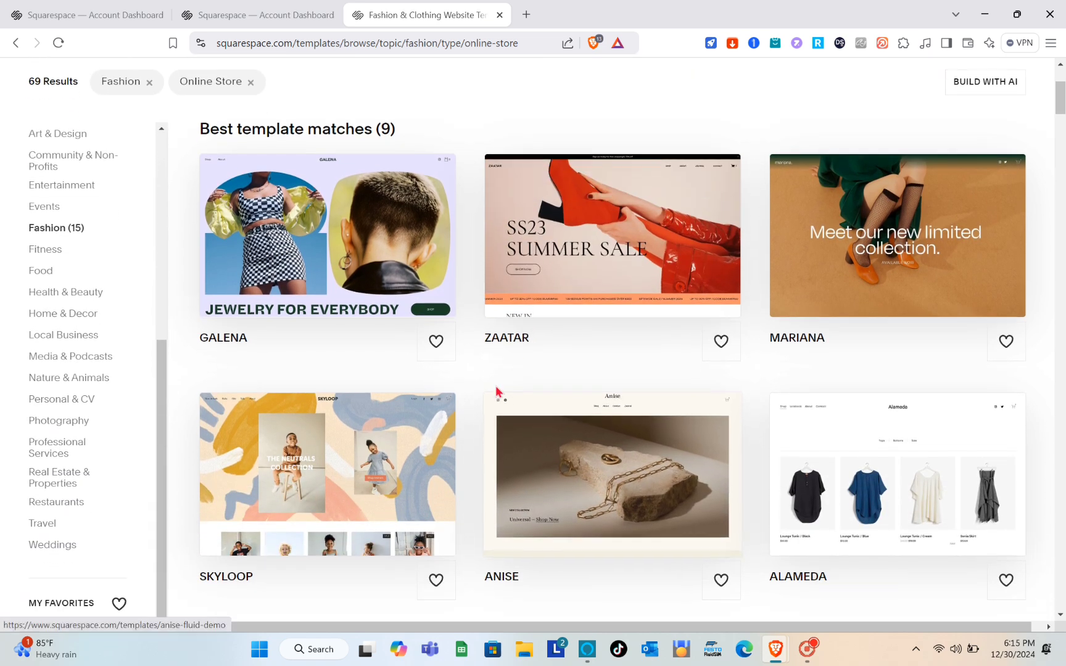
# - Look over the matching fashion store templates and open the Alameda template
pyautogui.scroll(-3, 702, 419)
pyautogui.scroll(-4, 702, 420)
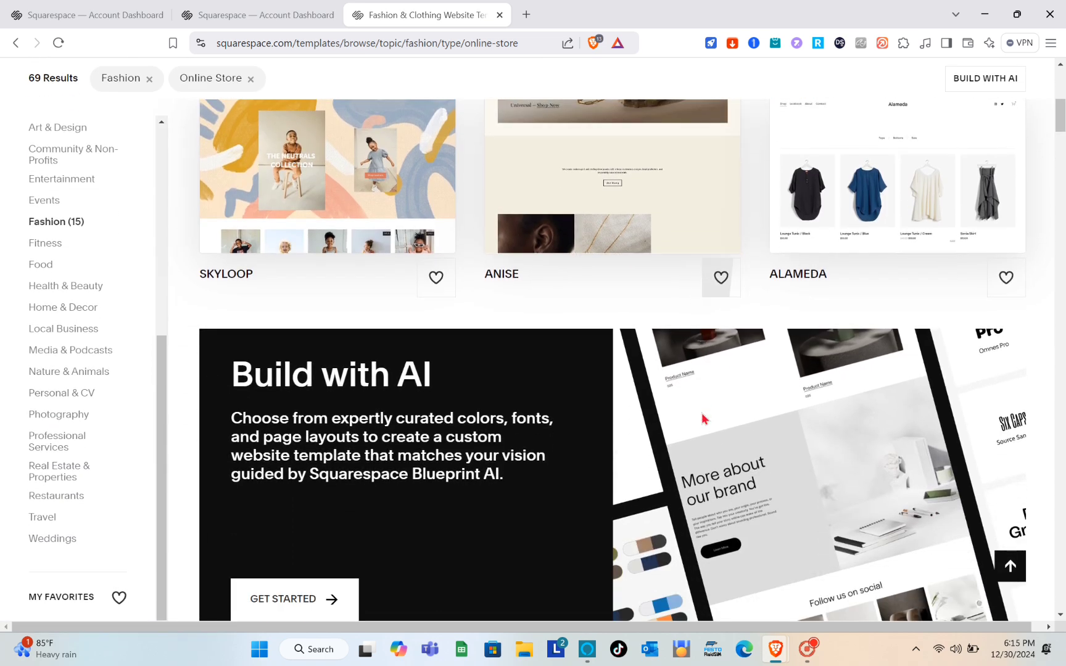
pyautogui.scroll(4, 702, 420)
pyautogui.scroll(1, 702, 420)
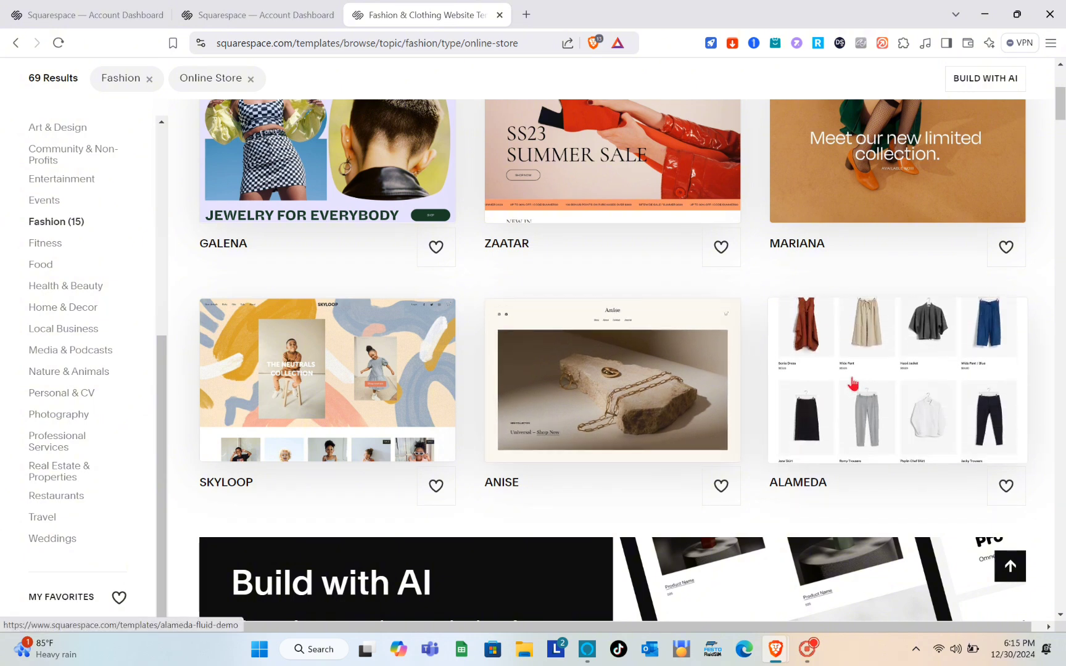
pyautogui.click(853, 383)
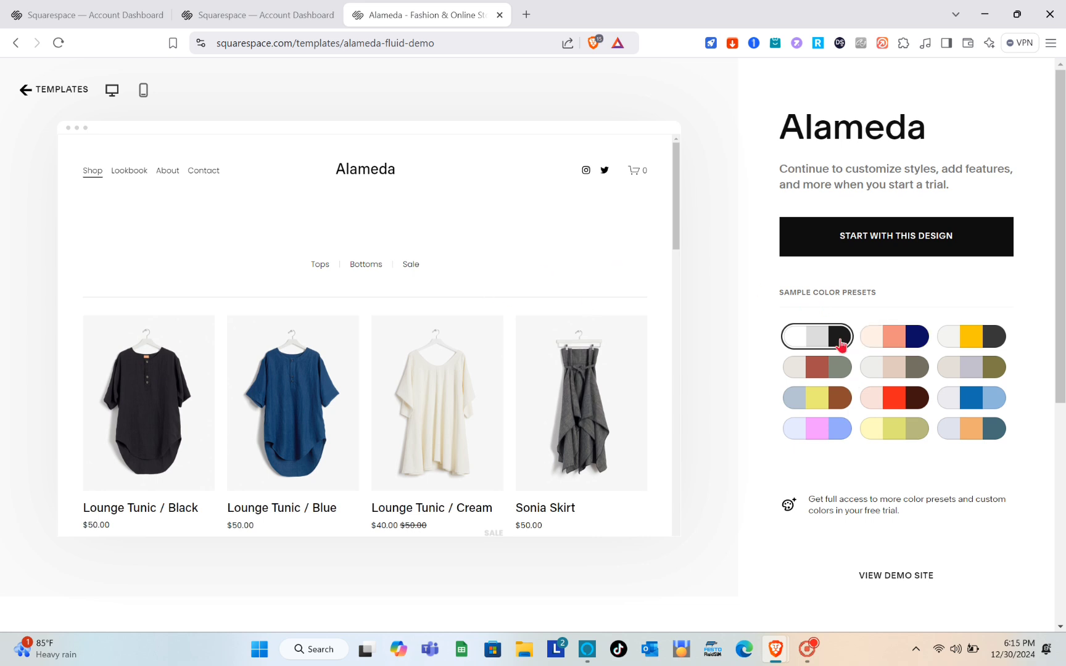
# - Try several sample color presets on the Alameda template and settle on the pale pink, red and dark brown one
pyautogui.click(891, 346)
pyautogui.click(971, 340)
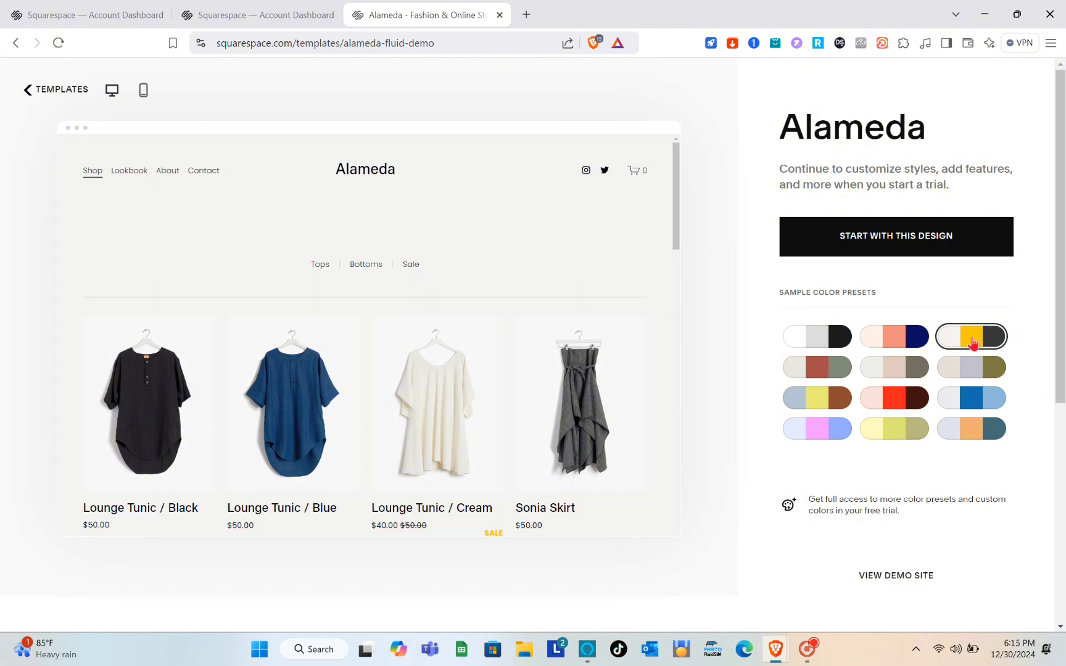
pyautogui.click(802, 378)
pyautogui.click(898, 375)
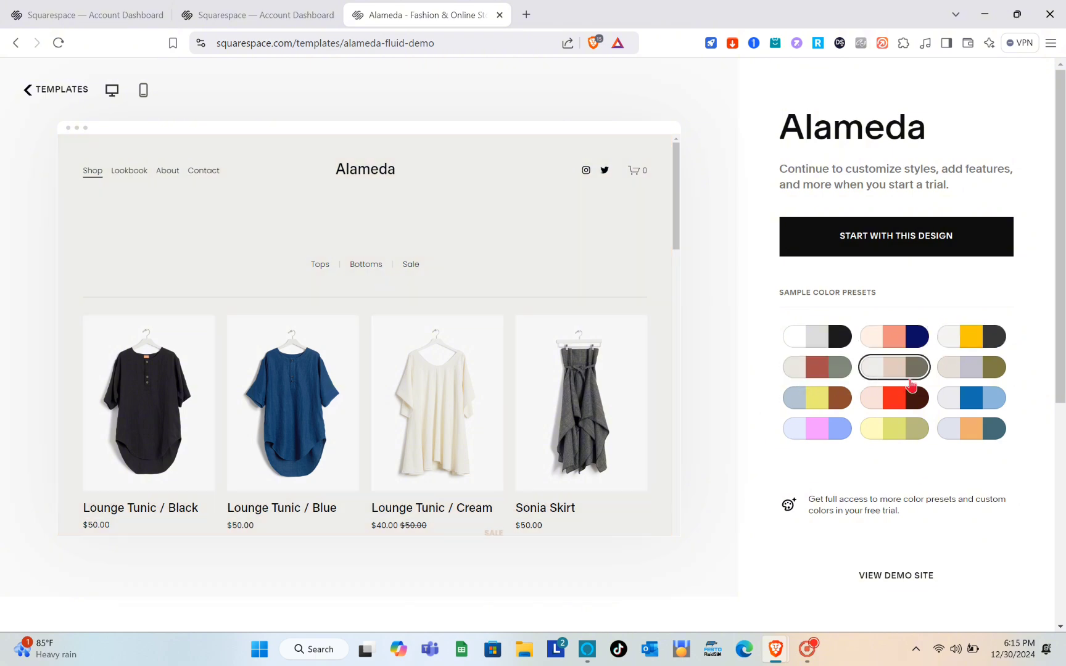
pyautogui.click(902, 410)
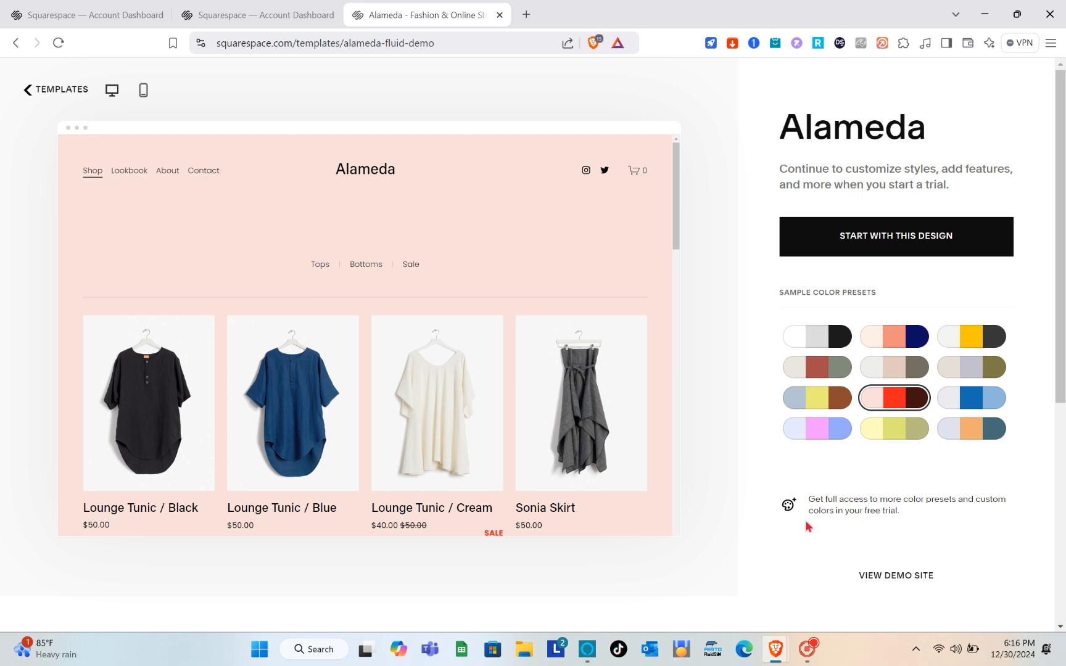
# - Open the Alameda demo site and look through the products on its Shop page
pyautogui.click(895, 576)
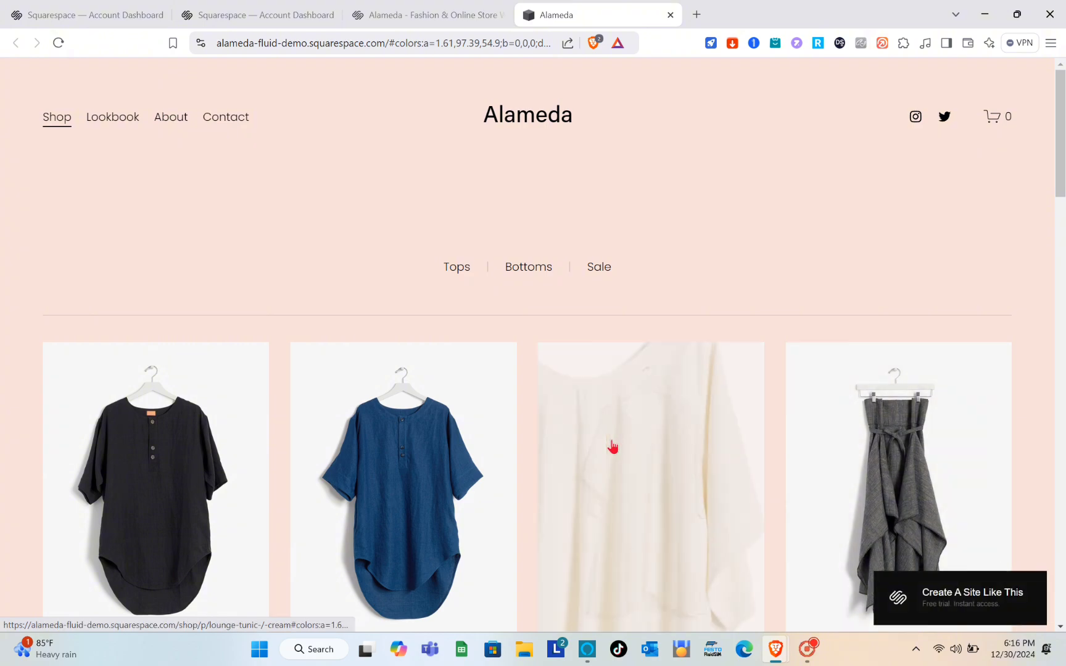
pyautogui.scroll(-15, 612, 446)
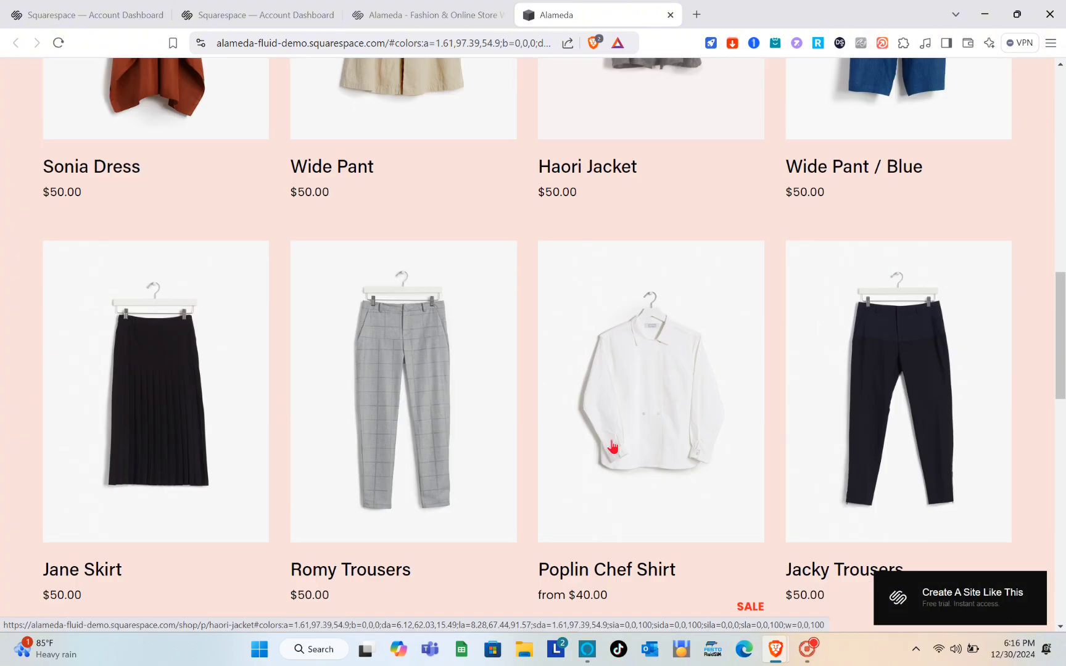
pyautogui.scroll(4, 626, 467)
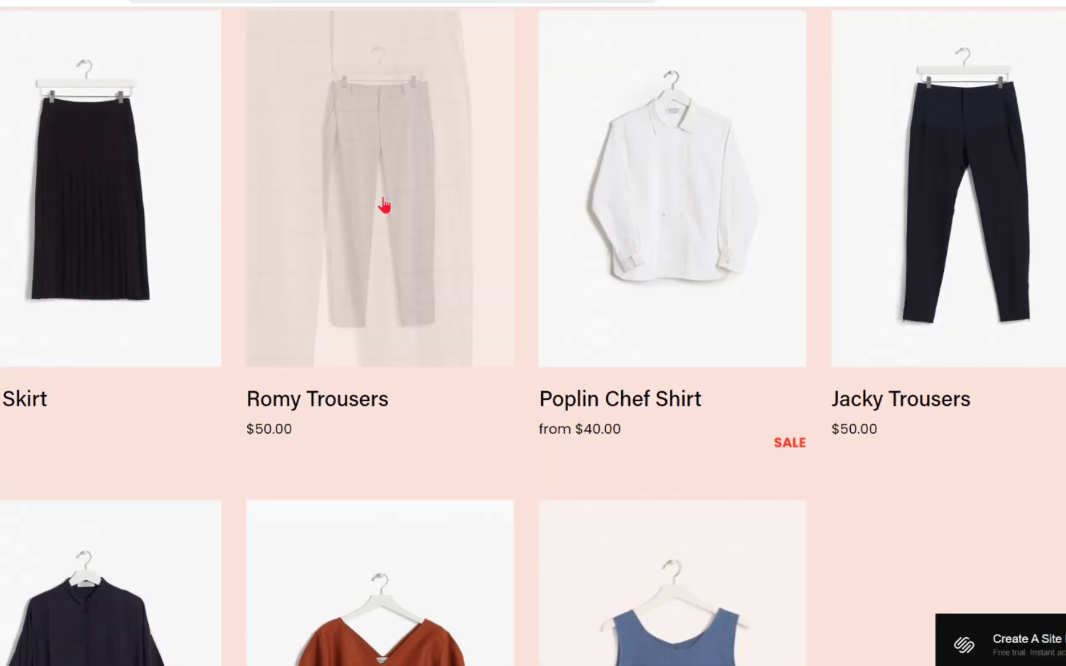
# - Open the Romy Trousers product in the demo store and examine its details, size options and photos
pyautogui.click(384, 203)
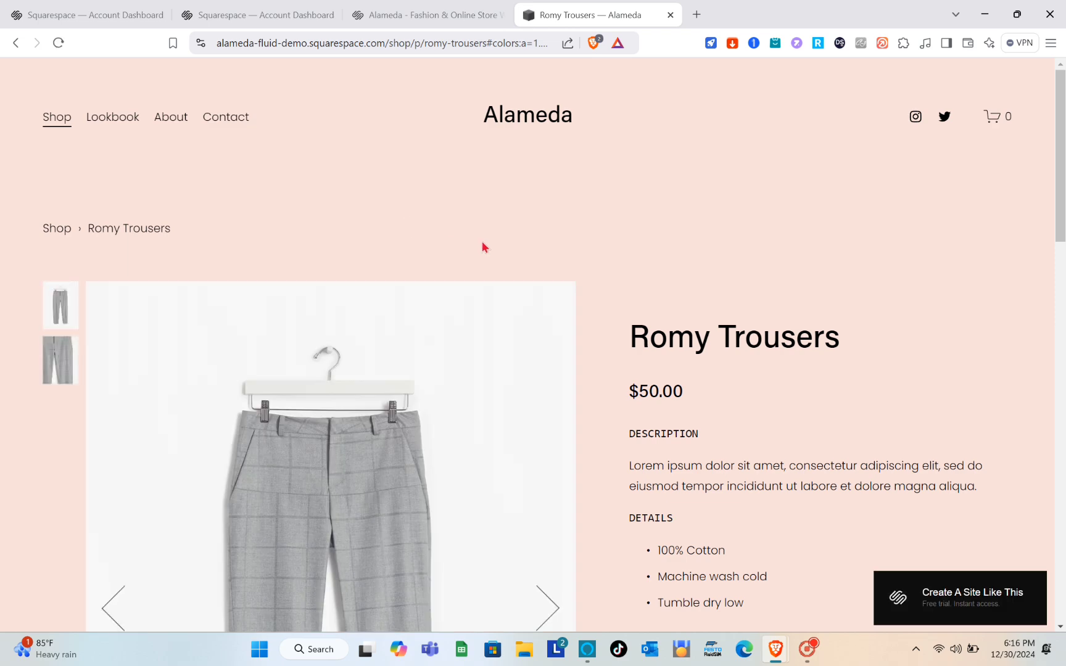
pyautogui.scroll(-5, 452, 409)
pyautogui.scroll(-7, 452, 409)
pyautogui.scroll(6, 502, 291)
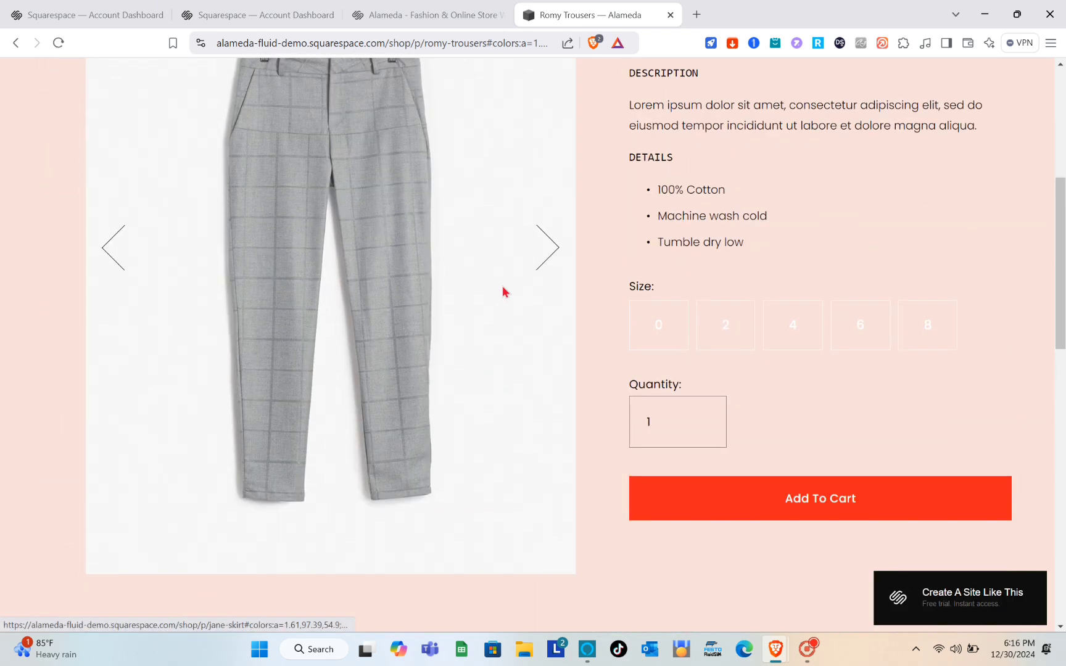
pyautogui.click(547, 254)
pyautogui.scroll(1, 548, 262)
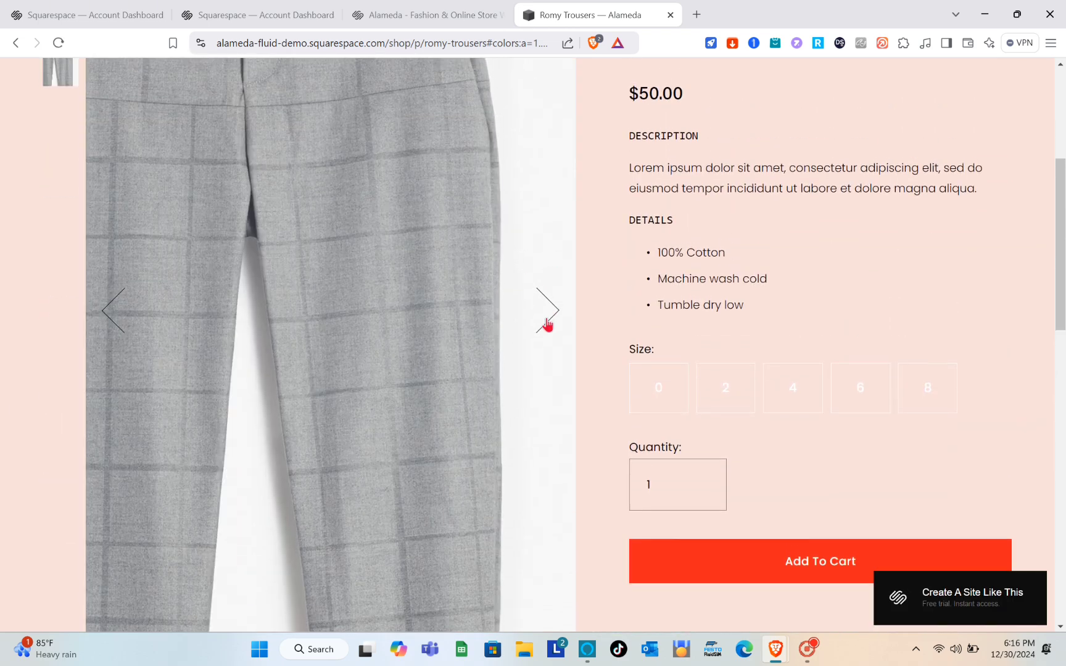
pyautogui.click(547, 324)
pyautogui.click(547, 323)
pyautogui.click(547, 324)
pyautogui.scroll(5, 547, 325)
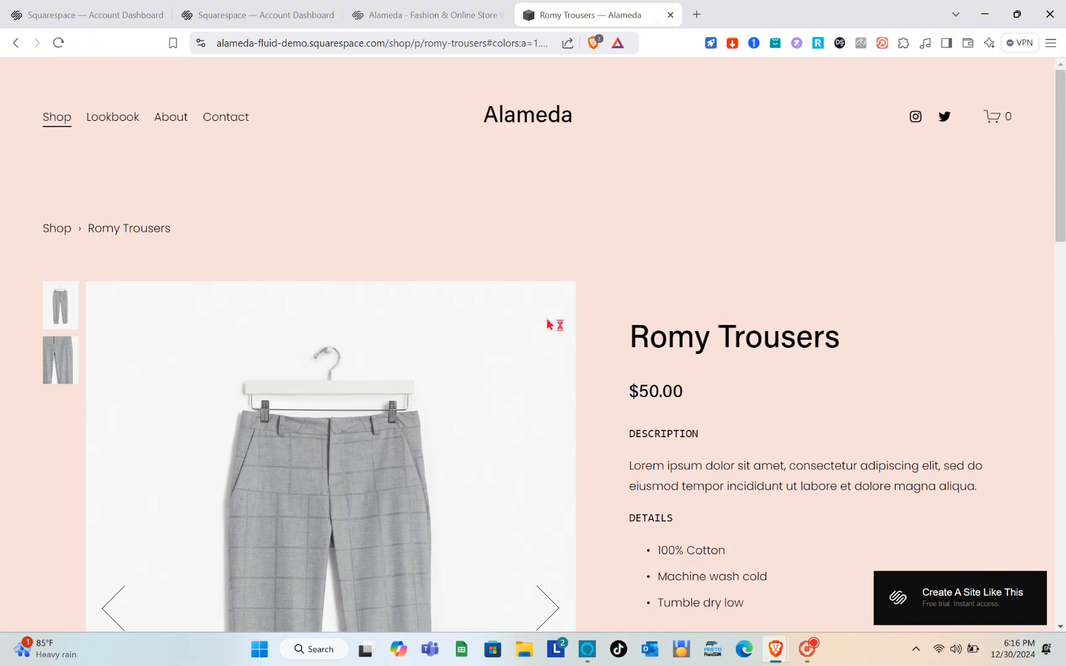
# - View the demo site's Lookbook and About pages
pyautogui.click(124, 120)
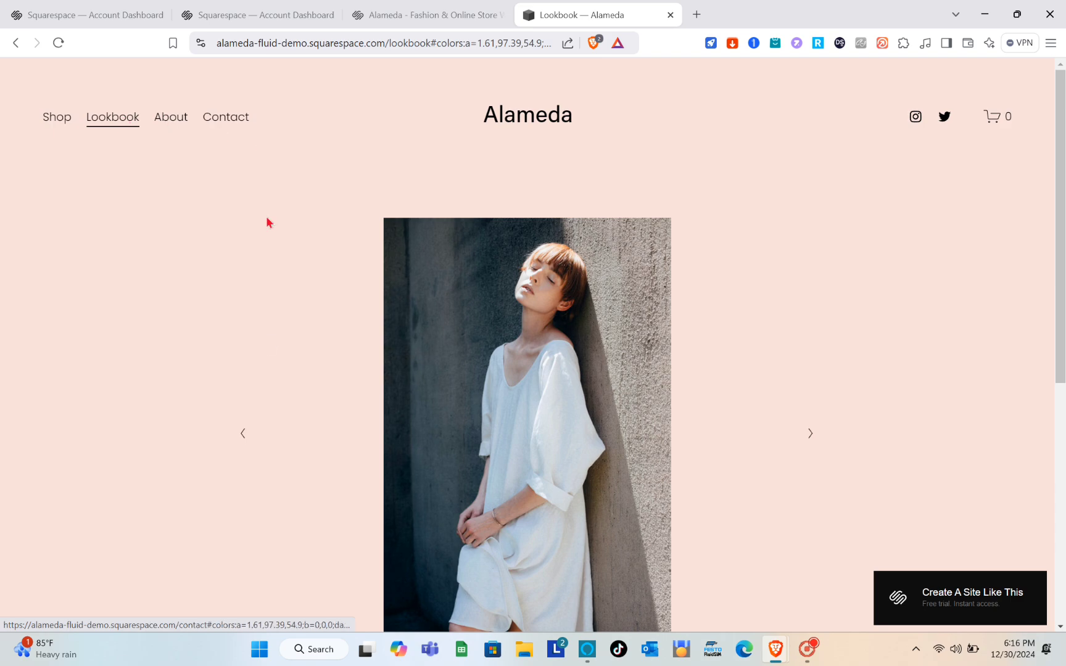
pyautogui.scroll(-5, 272, 342)
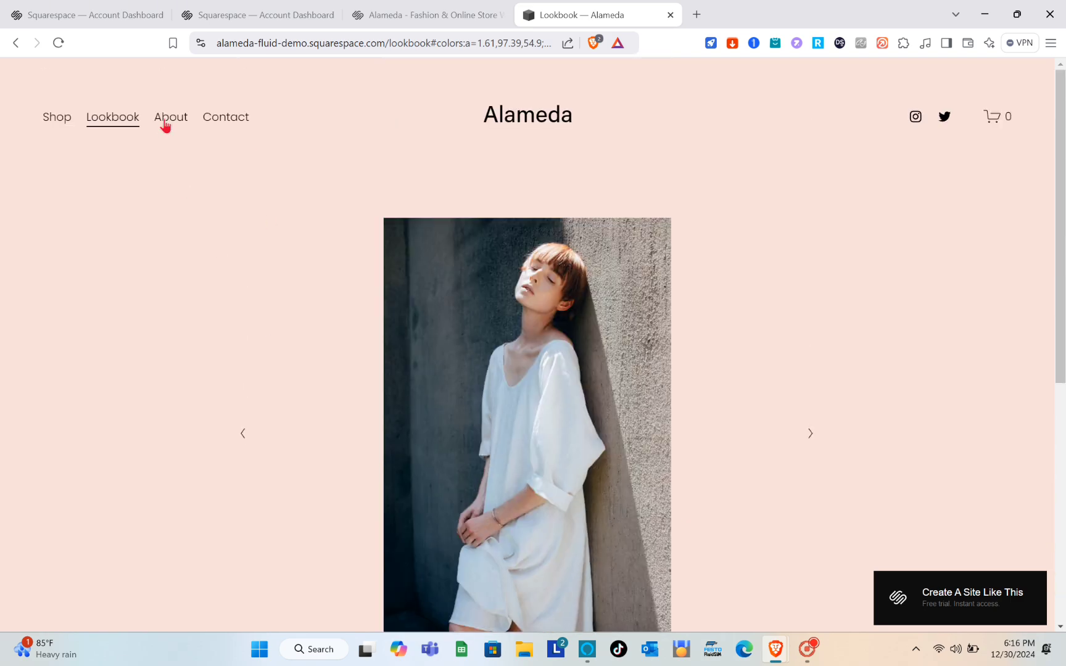
pyautogui.click(165, 125)
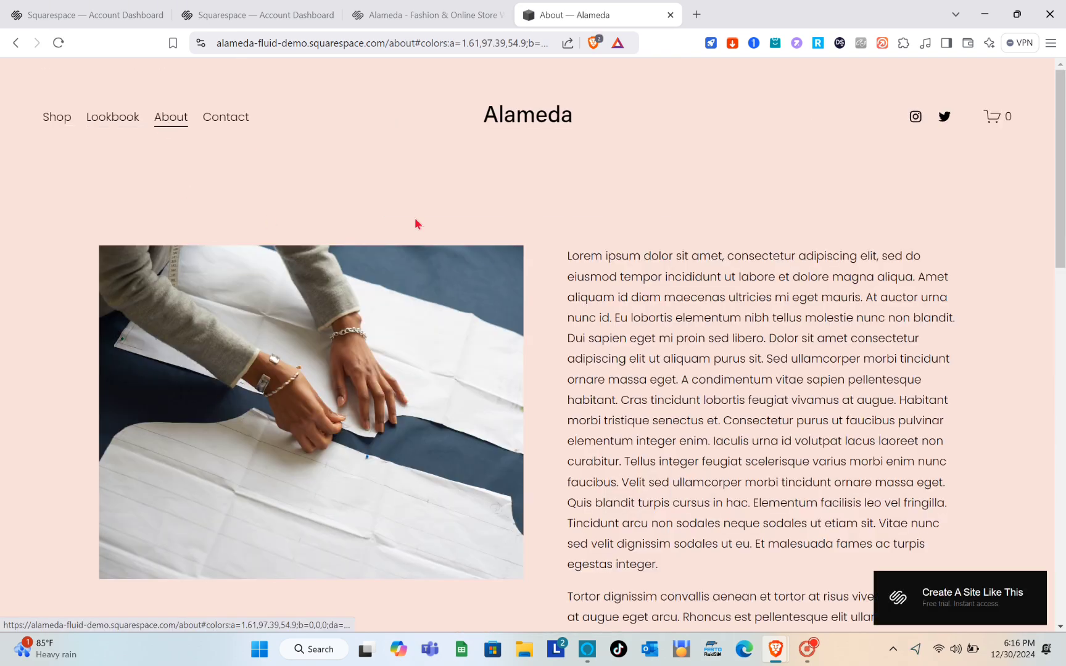
pyautogui.scroll(-5, 519, 297)
pyautogui.scroll(5, 518, 297)
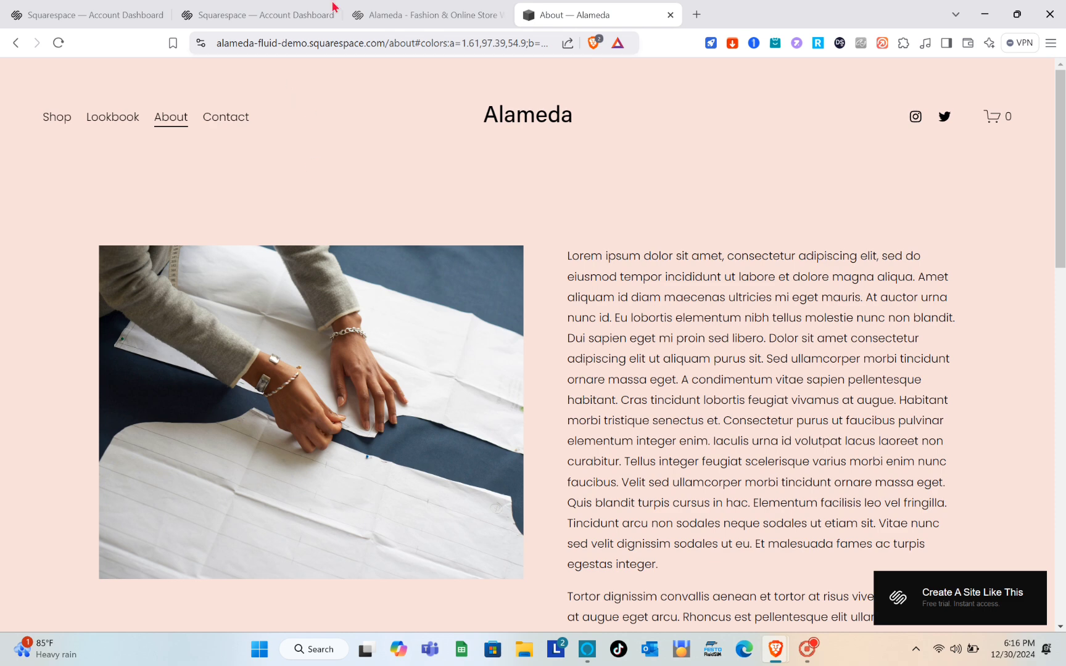
# - Return to the template preview, start a site with the Alameda design and title it "Wear Your Style"
pyautogui.click(428, 12)
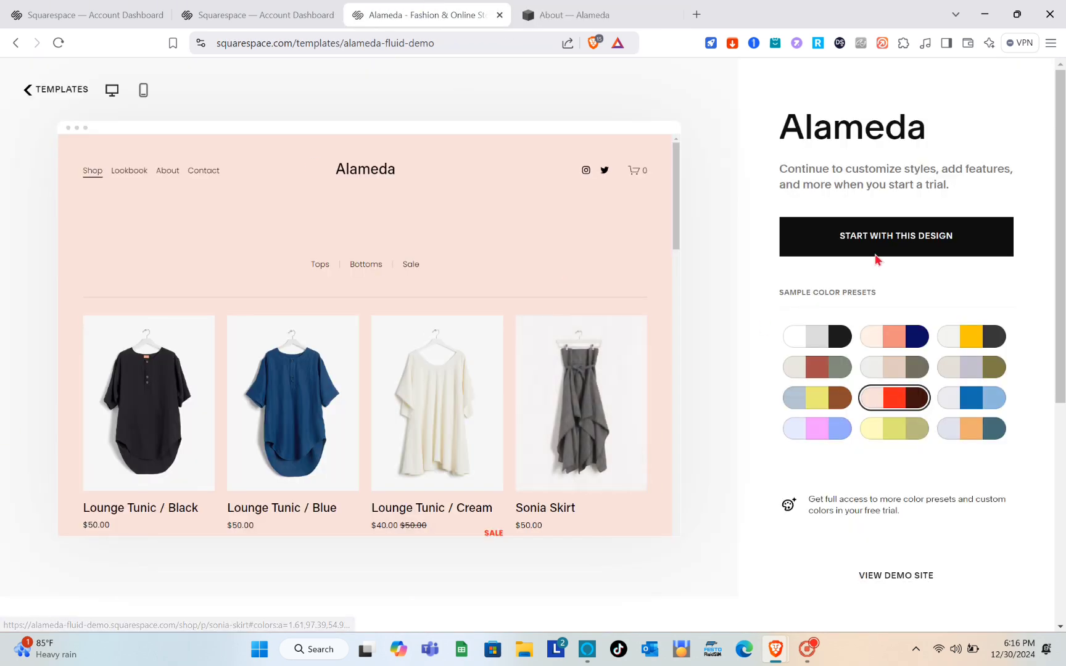
pyautogui.click(908, 243)
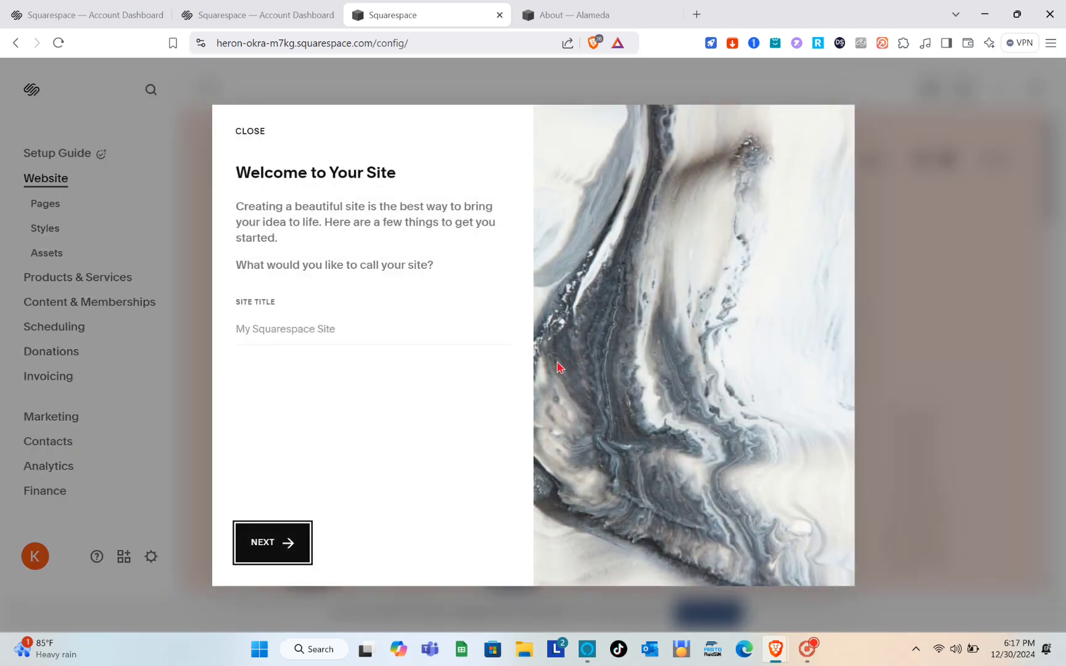
pyautogui.click(285, 330)
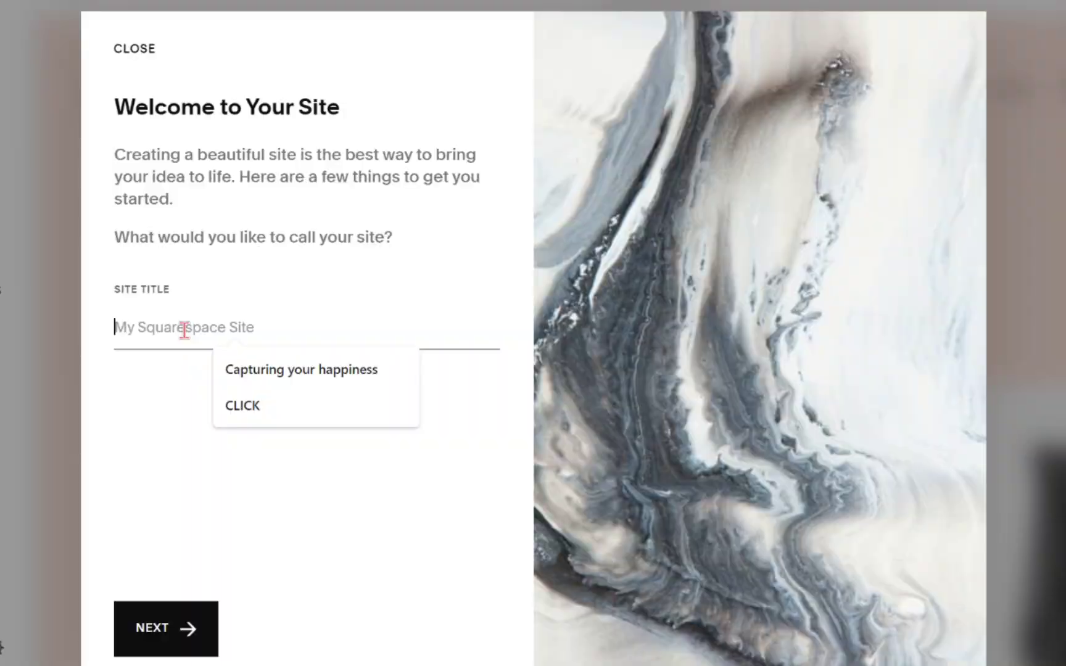
pyautogui.write('Wear Your Style')
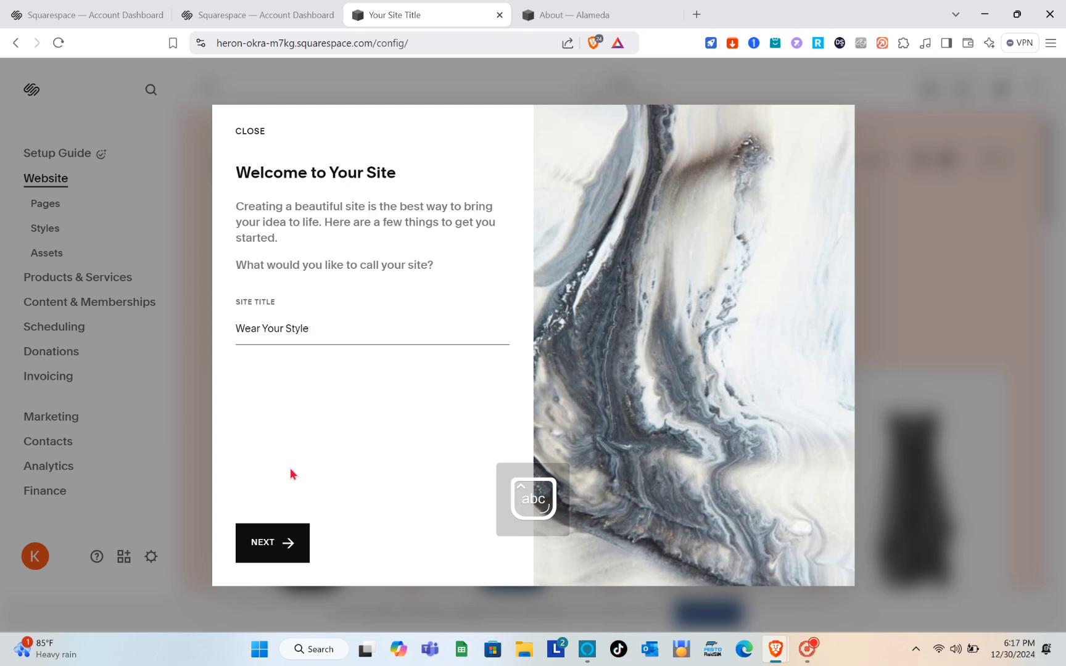
pyautogui.click(277, 546)
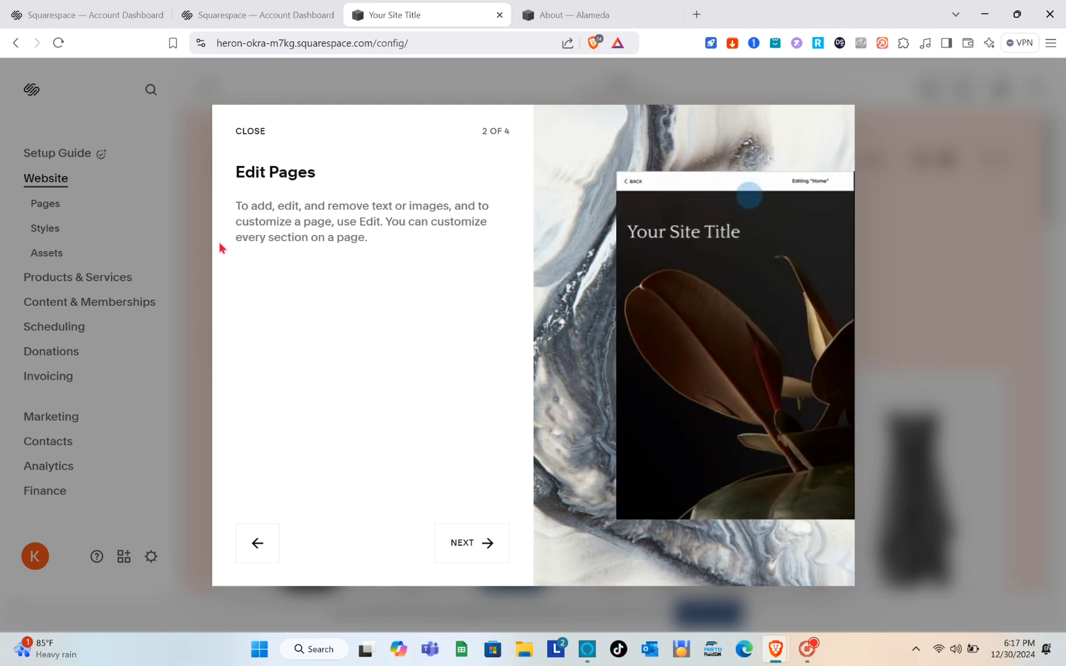
# - Go through the remaining welcome tips on creating pages and styling the site, and finish the introduction
pyautogui.click(487, 546)
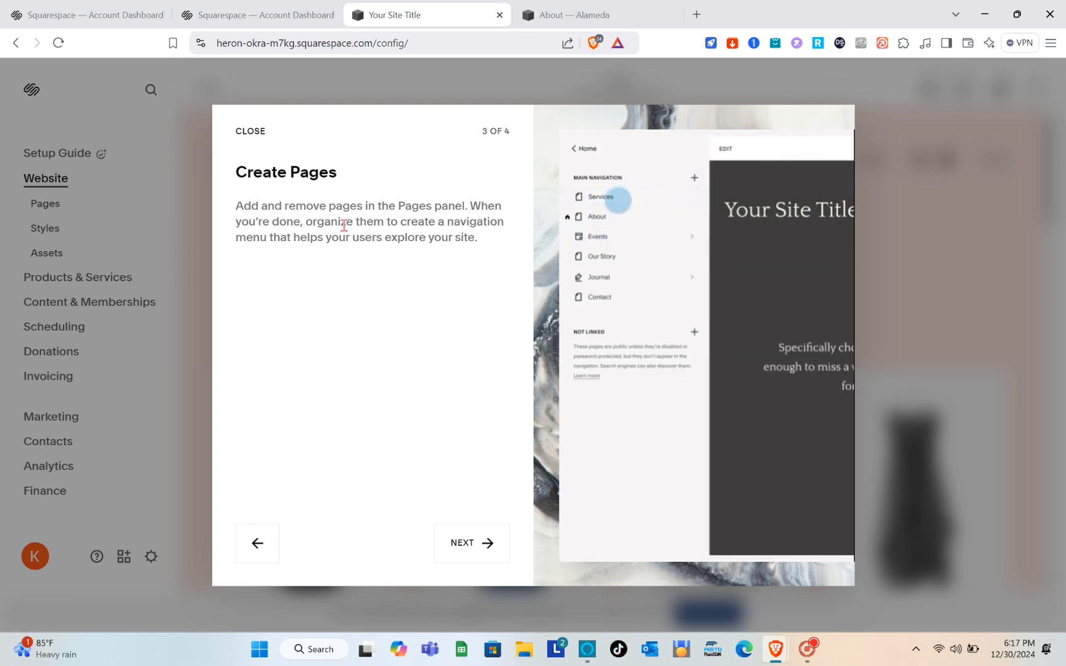
pyautogui.click(483, 543)
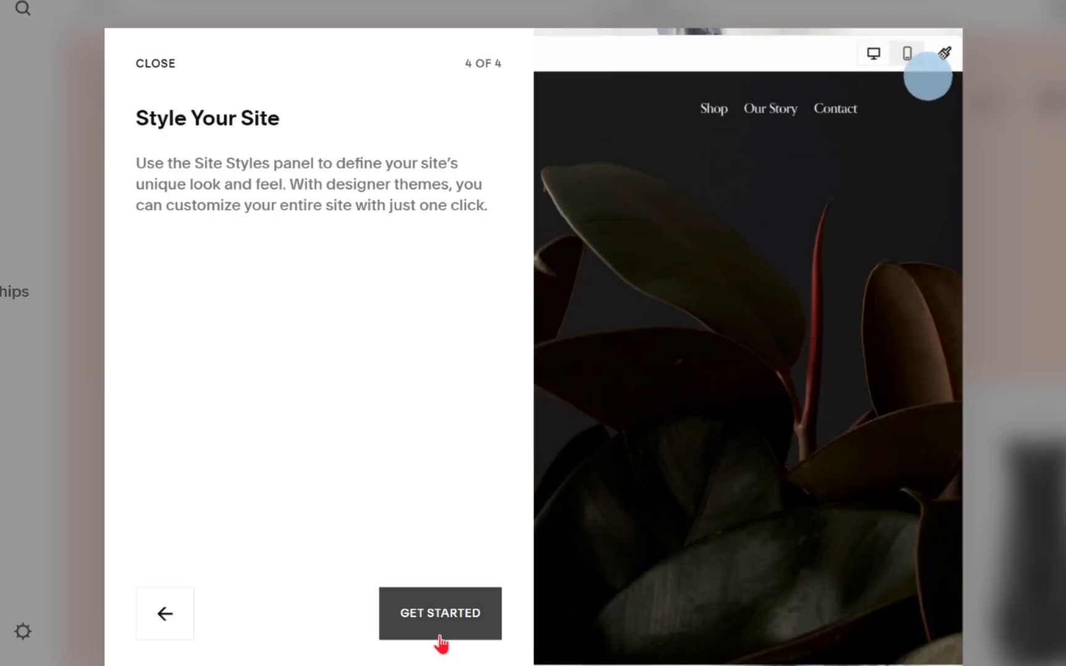
pyautogui.click(461, 558)
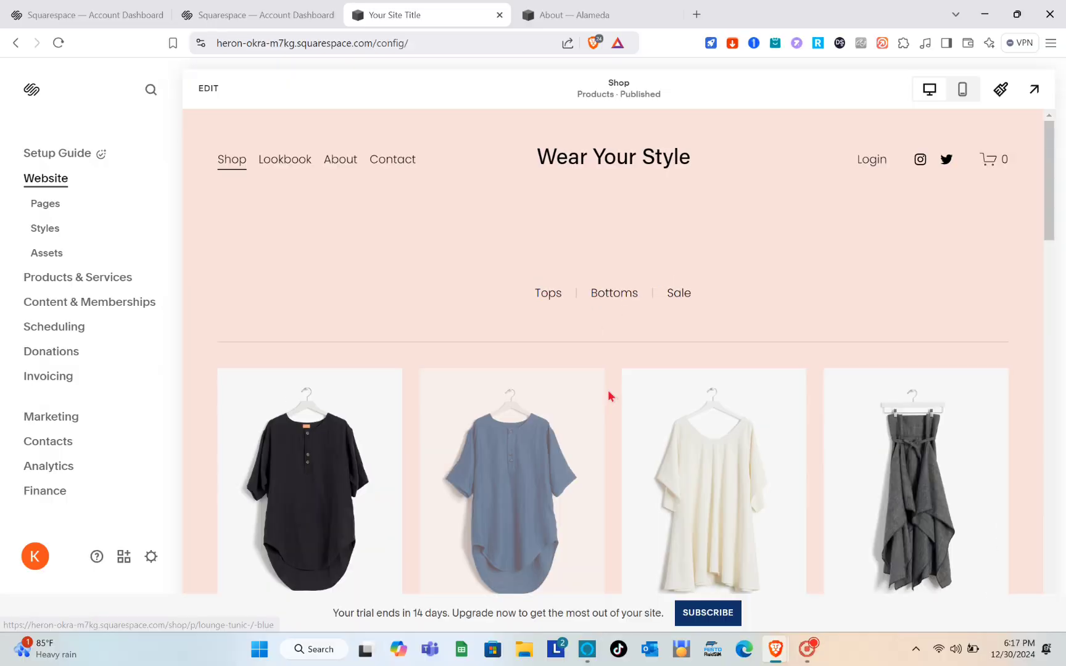
# - Review the new site's Shop page in the desktop and mobile previews, ending in the desktop view
pyautogui.scroll(-10, 636, 416)
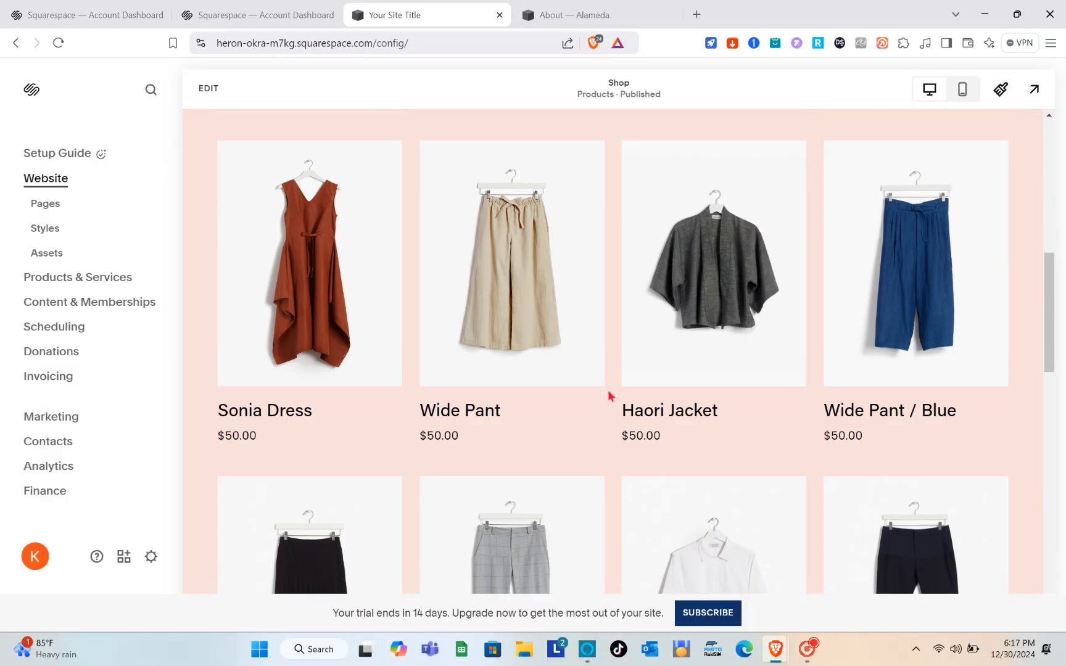
pyautogui.scroll(-5, 609, 393)
pyautogui.scroll(15, 608, 393)
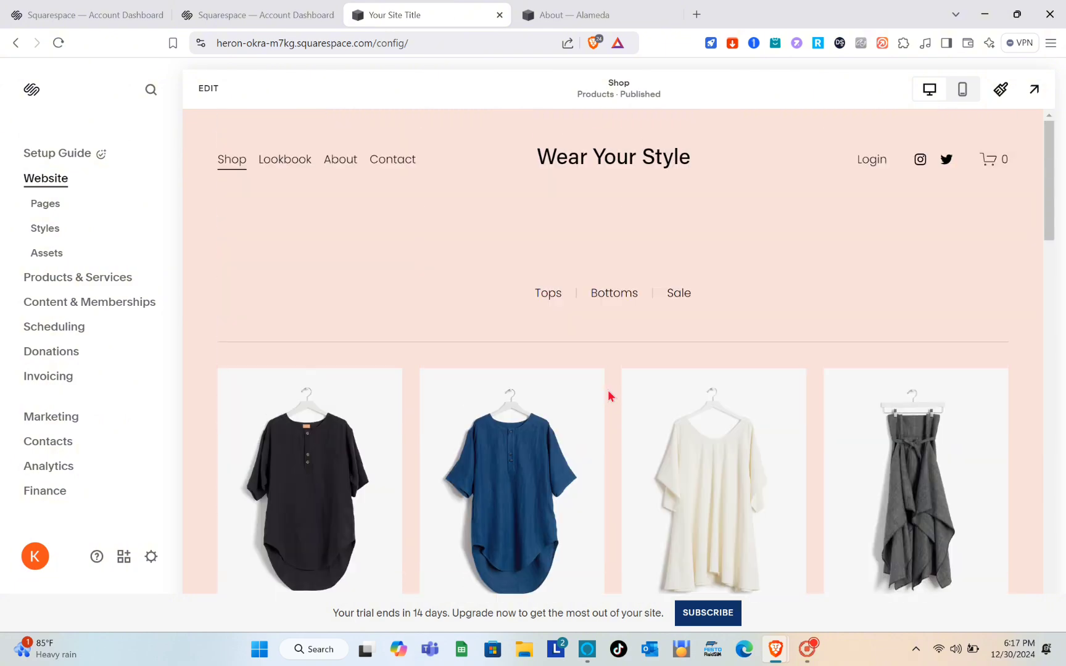
pyautogui.click(961, 89)
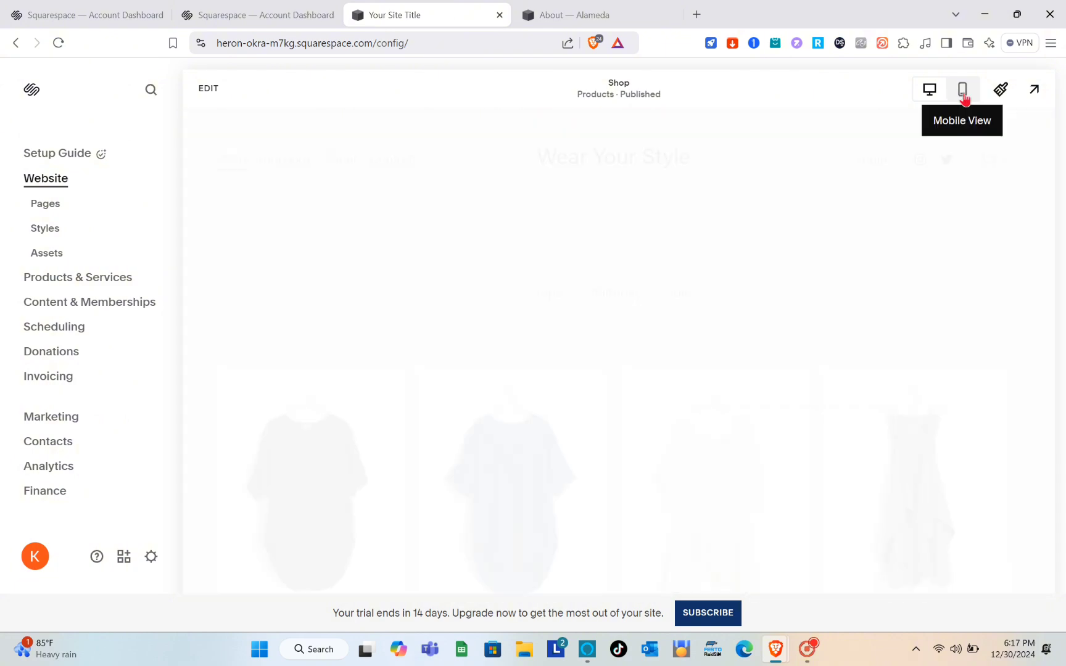
pyautogui.scroll(-20, 733, 362)
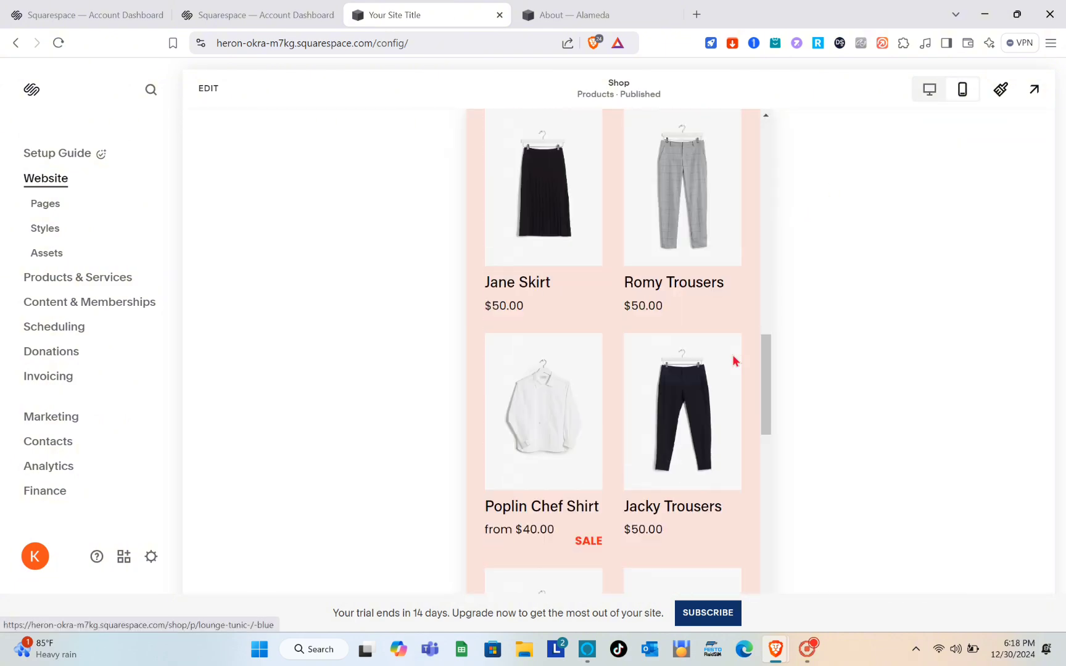
pyautogui.scroll(20, 733, 362)
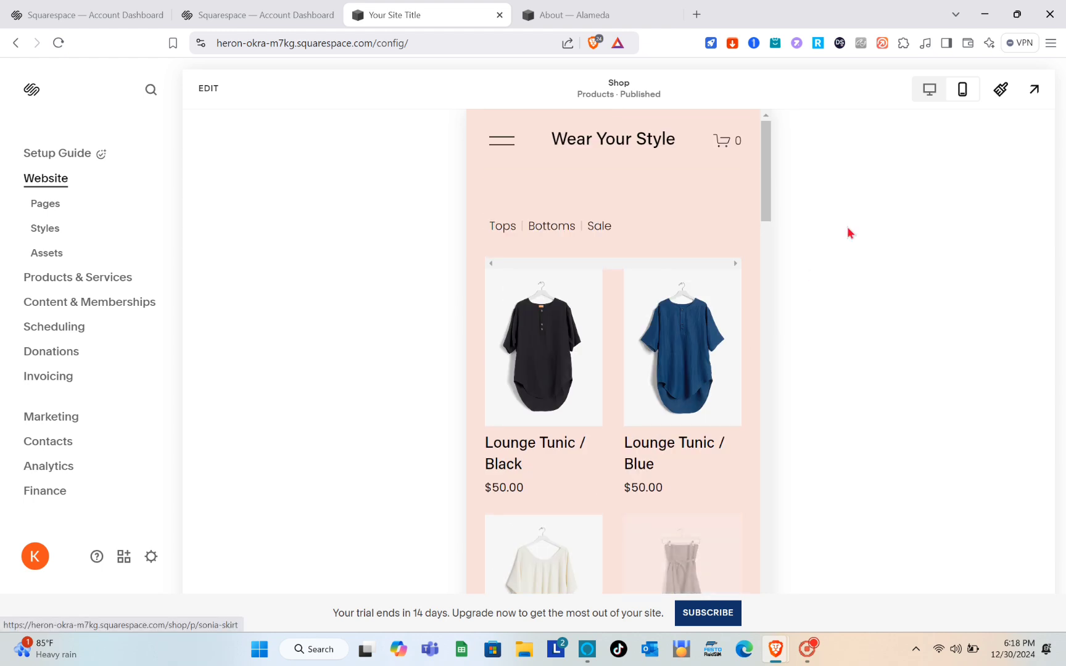
pyautogui.click(930, 92)
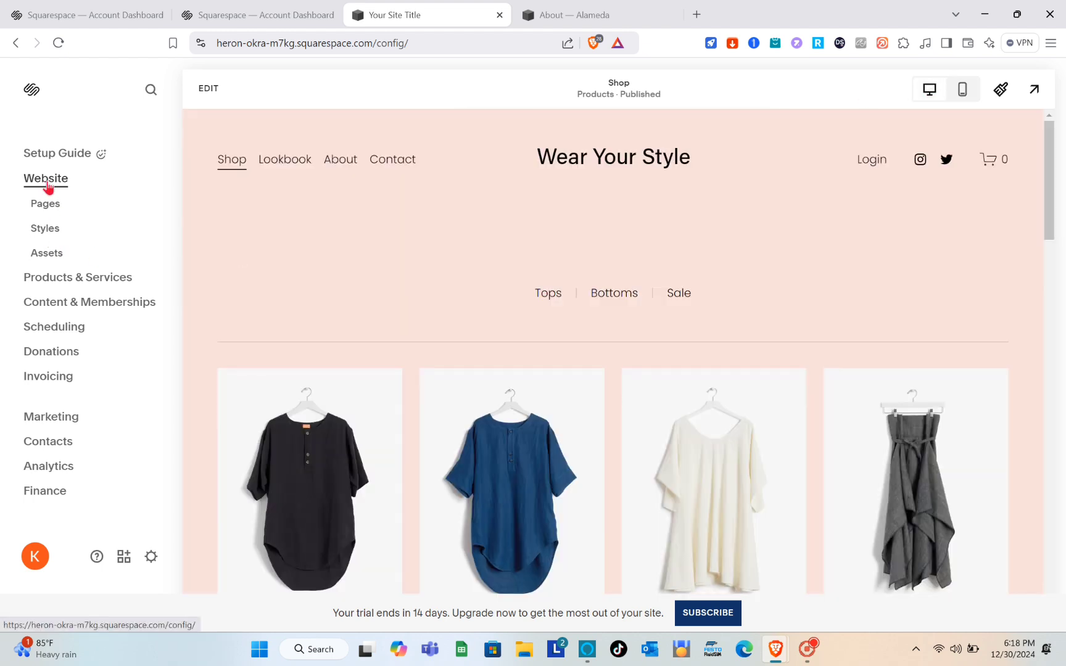
# - Open the Shop page for editing and look through its product section
pyautogui.click(556, 299)
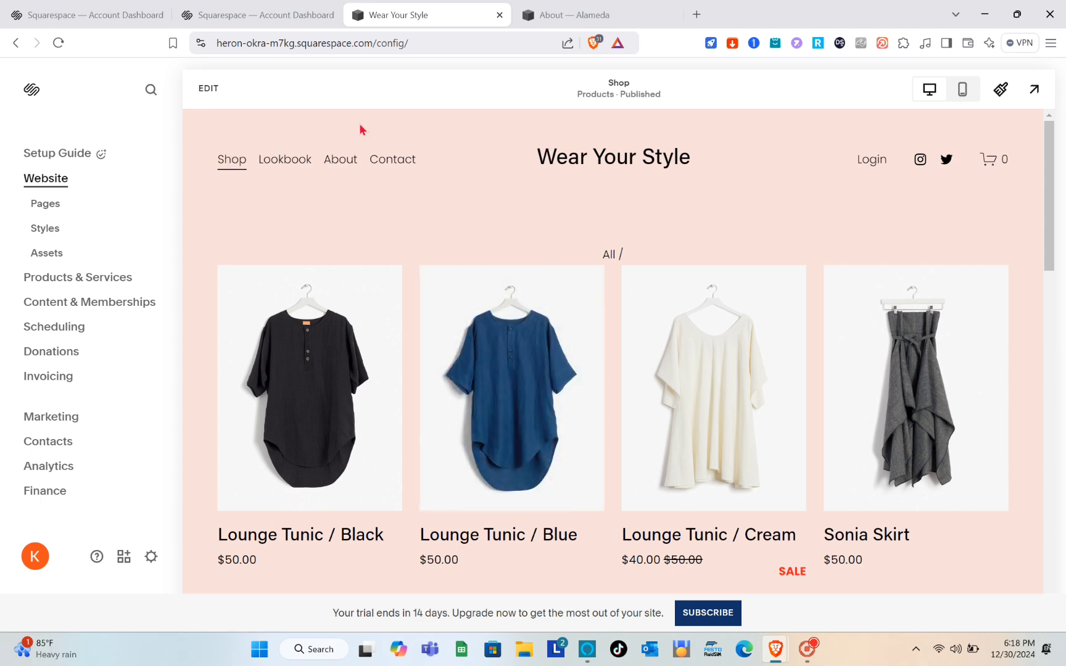
pyautogui.click(209, 90)
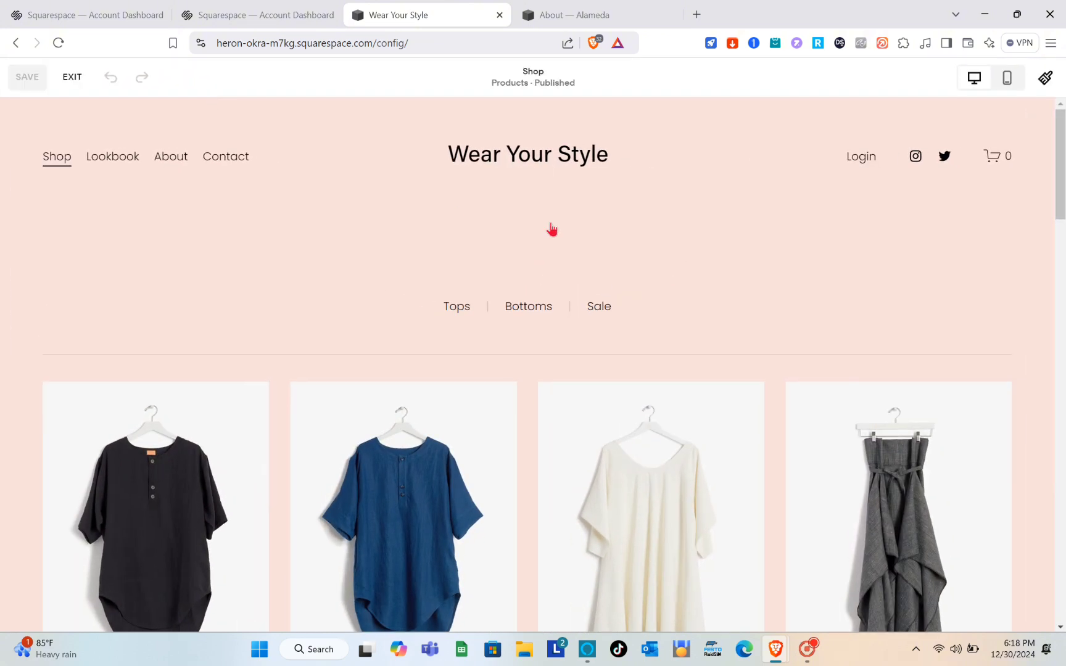
pyautogui.scroll(-5, 512, 357)
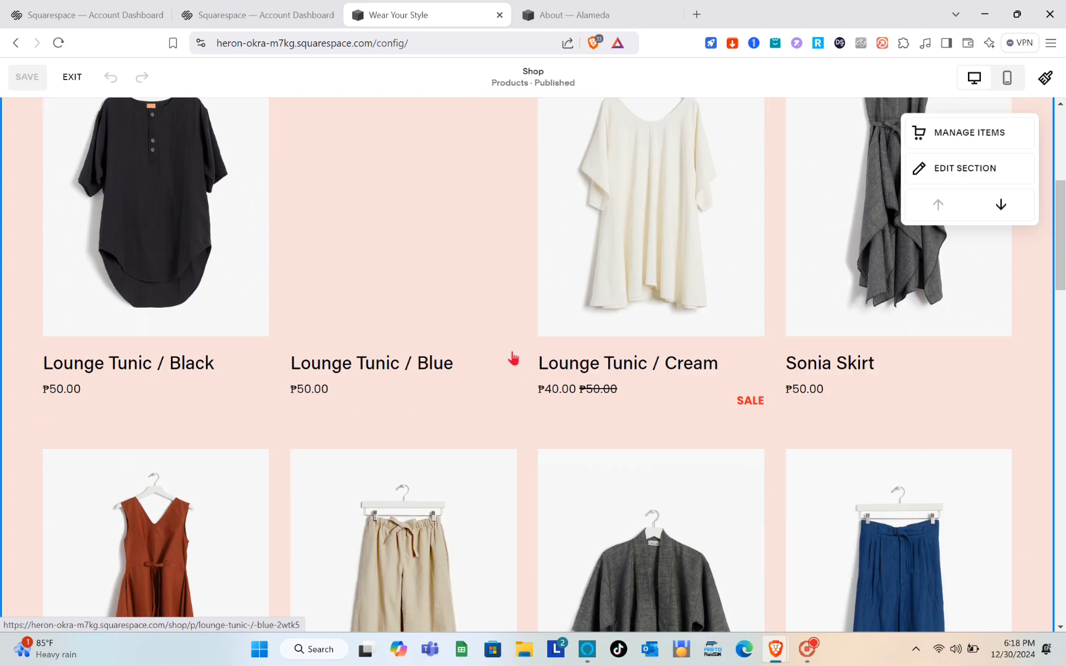
pyautogui.scroll(5, 513, 356)
pyautogui.scroll(-12, 540, 393)
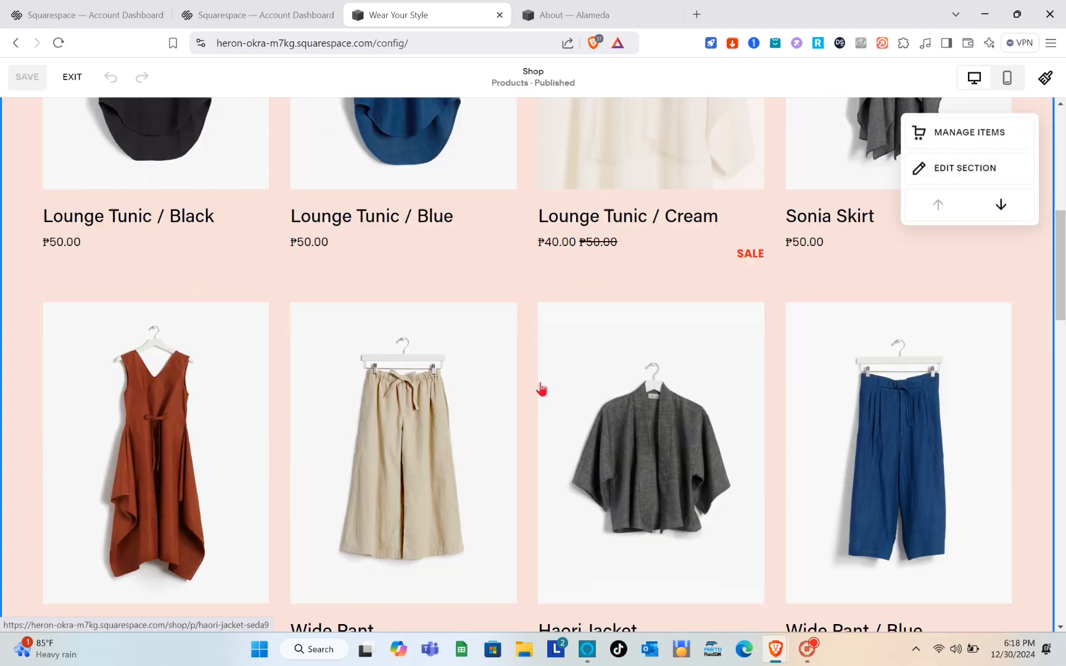
# - Open item management for the Shop page and look through the products in the Tops category
pyautogui.scroll(-10, 541, 389)
pyautogui.scroll(9, 541, 389)
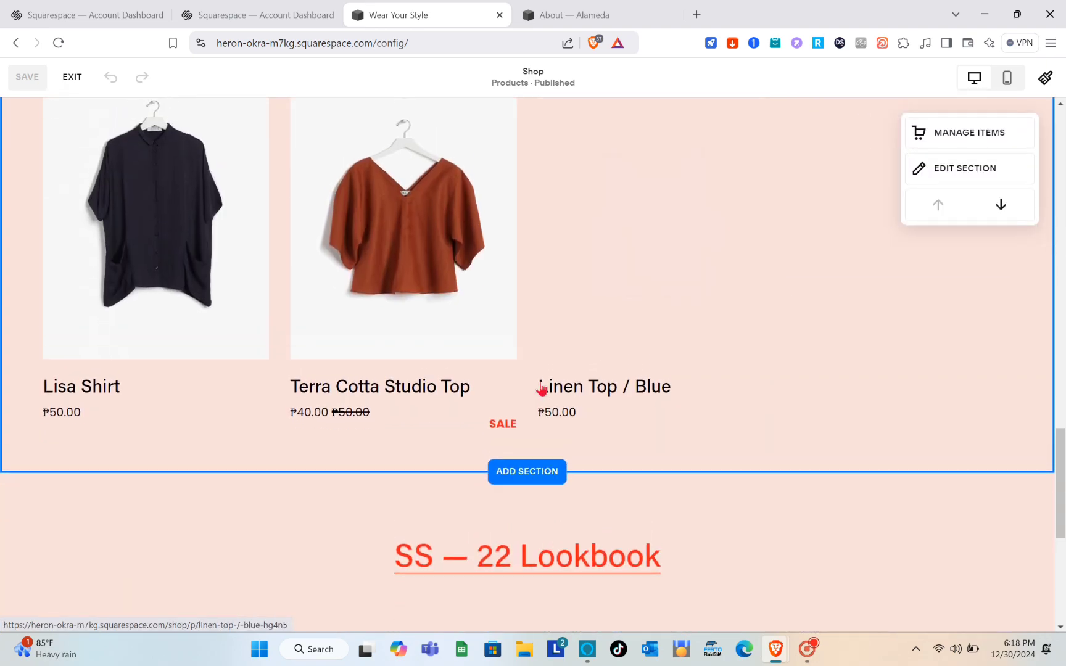
pyautogui.scroll(10, 541, 389)
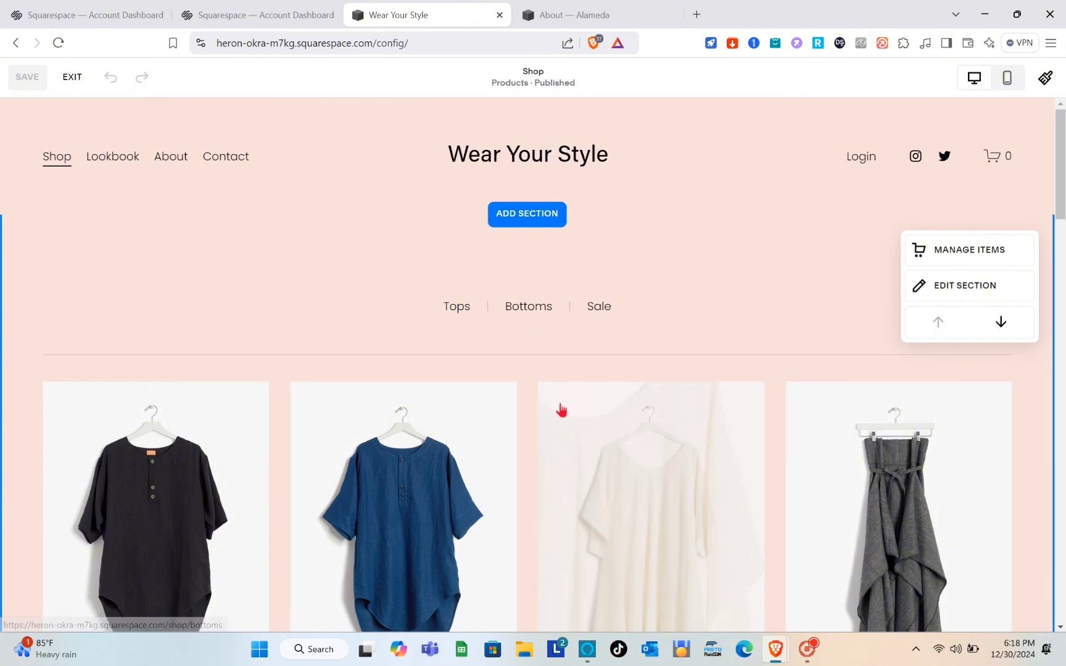
pyautogui.scroll(-2, 755, 367)
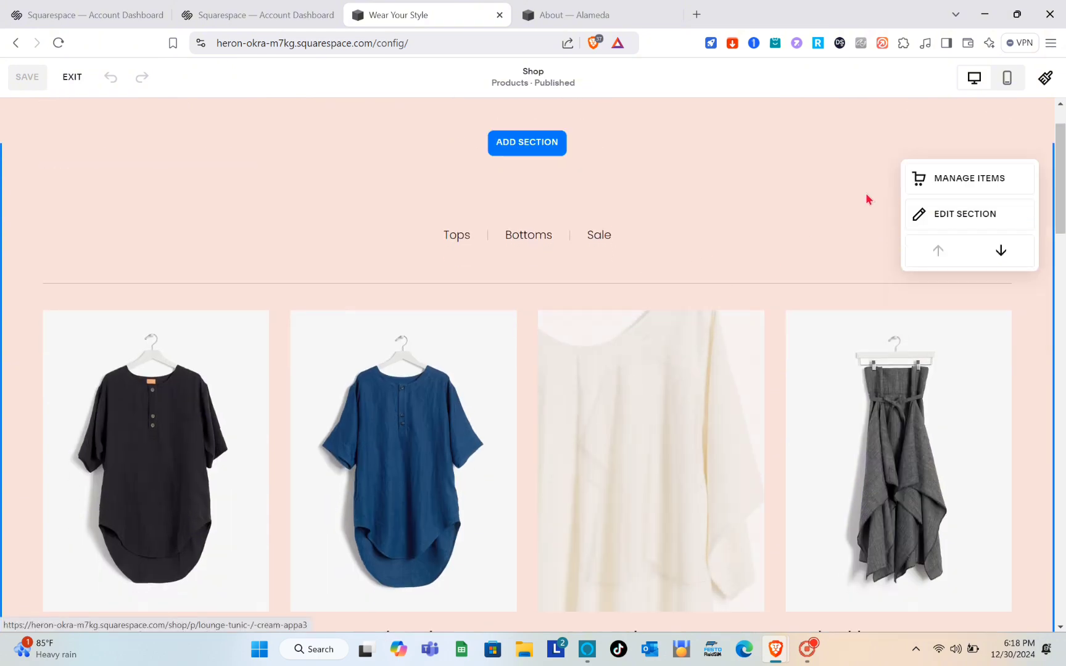
pyautogui.click(943, 179)
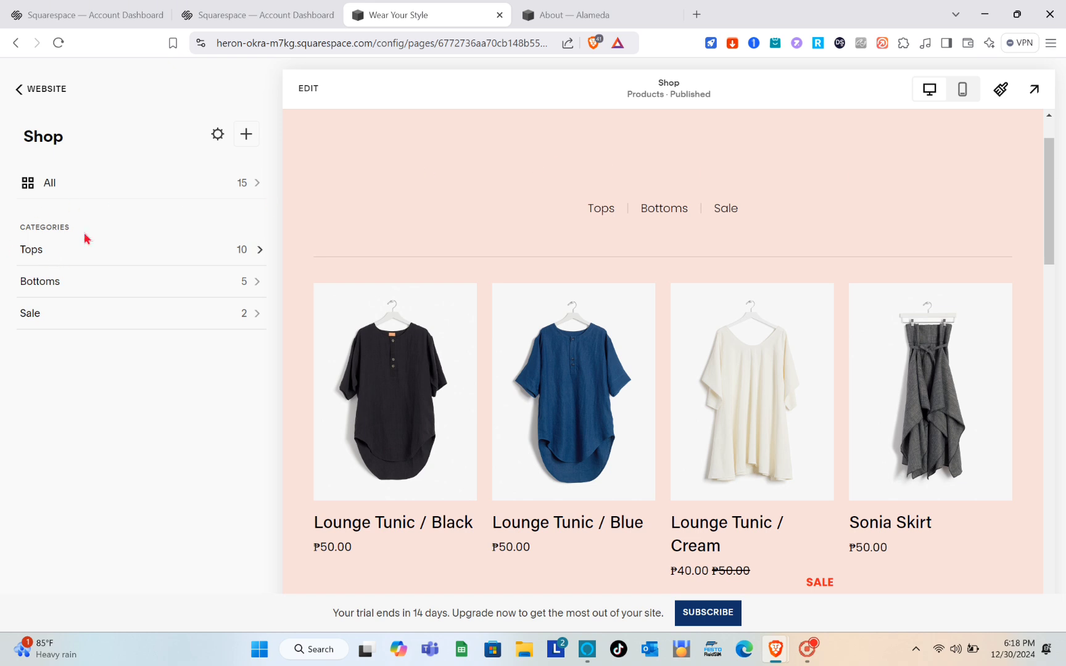
pyautogui.click(258, 251)
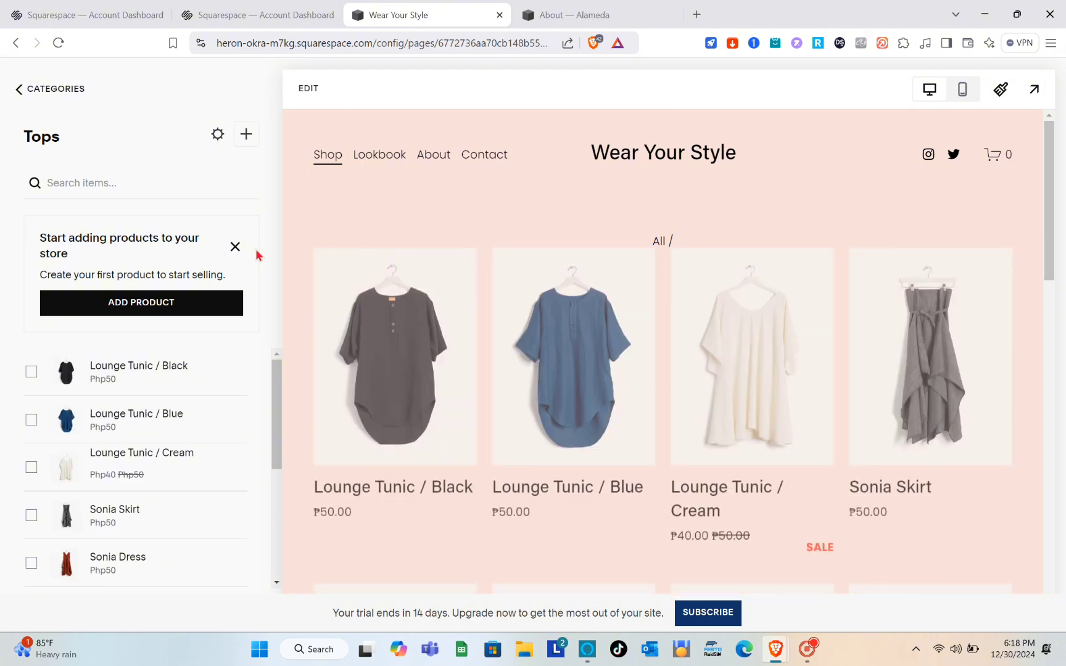
pyautogui.scroll(-3, 113, 435)
pyautogui.scroll(-1, 113, 435)
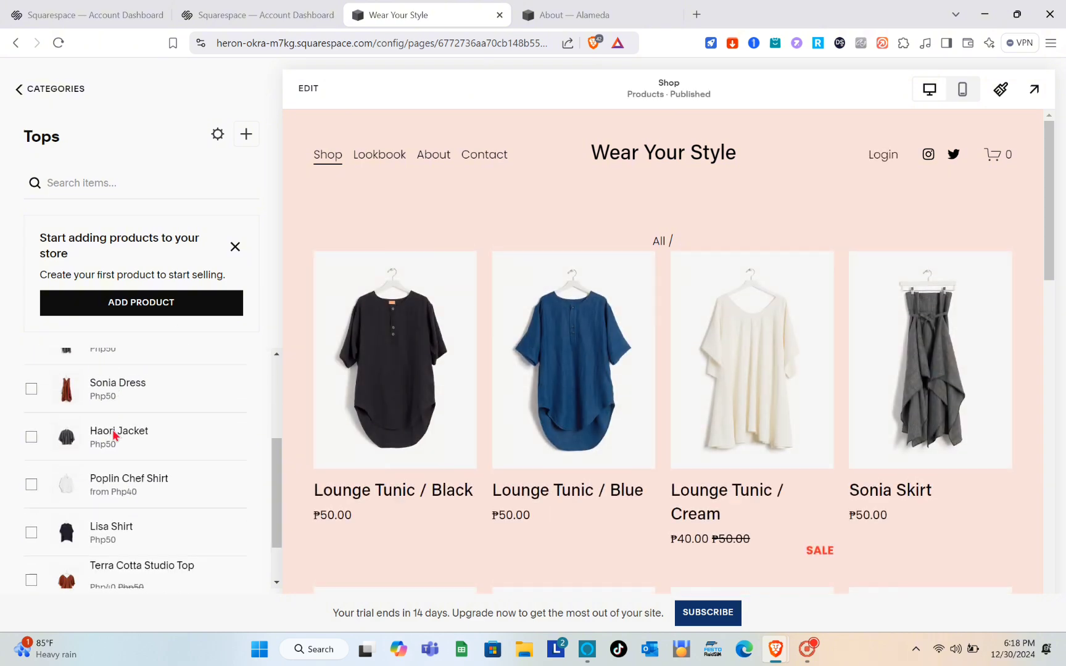
pyautogui.scroll(-3, 471, 519)
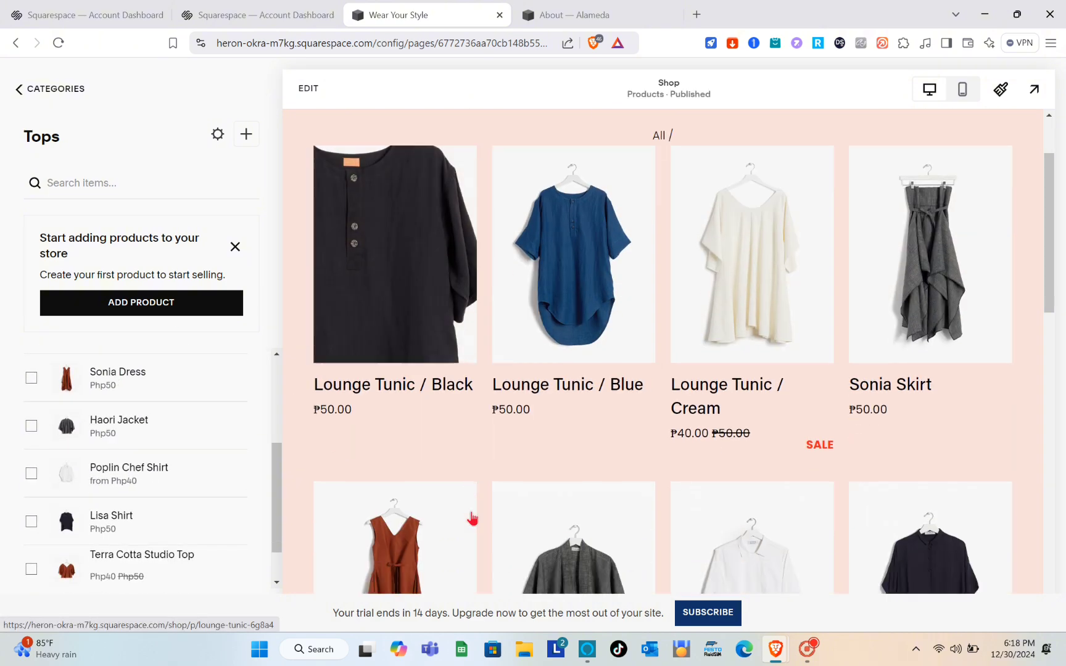
pyautogui.scroll(3, 471, 518)
pyautogui.scroll(-1, 136, 465)
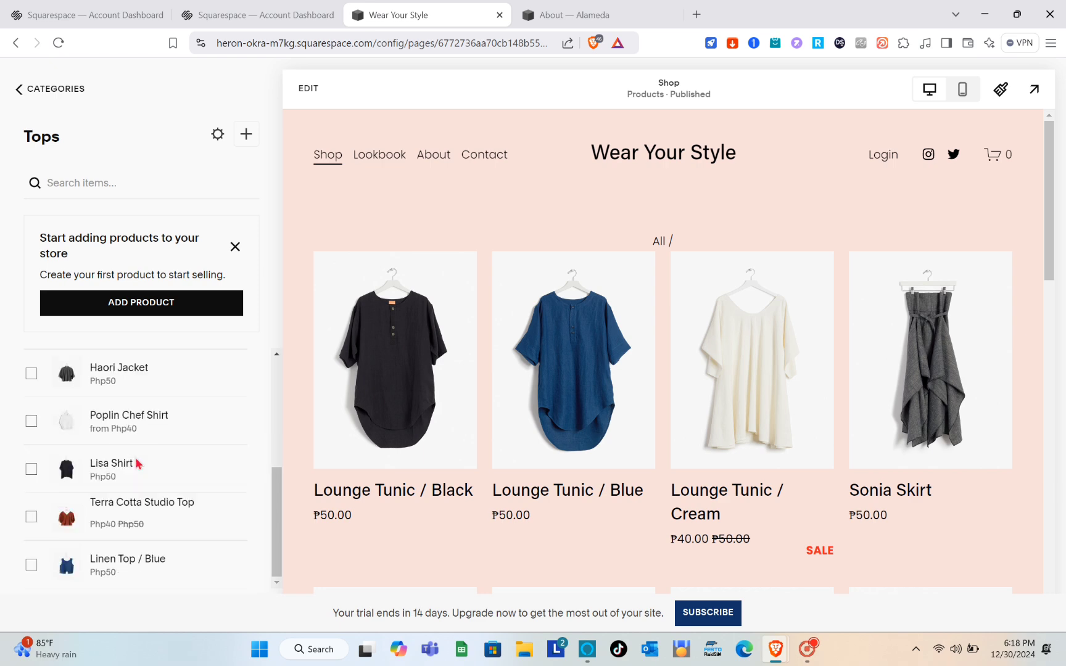
pyautogui.scroll(5, 140, 472)
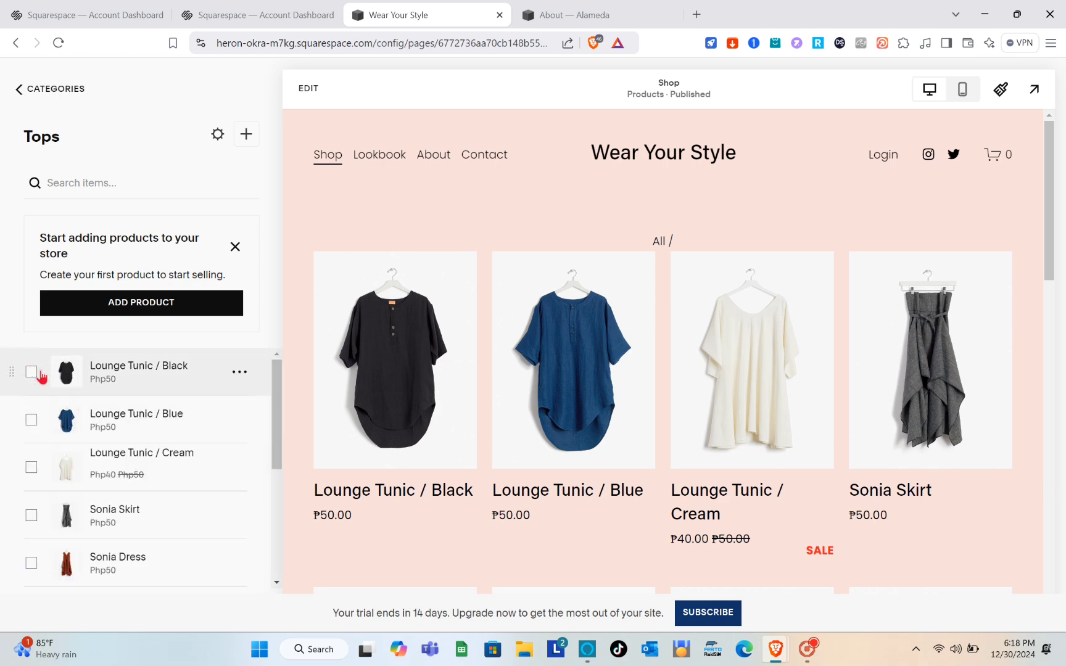
# - Open the Lounge Tunic / Black product, dismiss the detail page layout choices and delete the product from the store
pyautogui.click(142, 370)
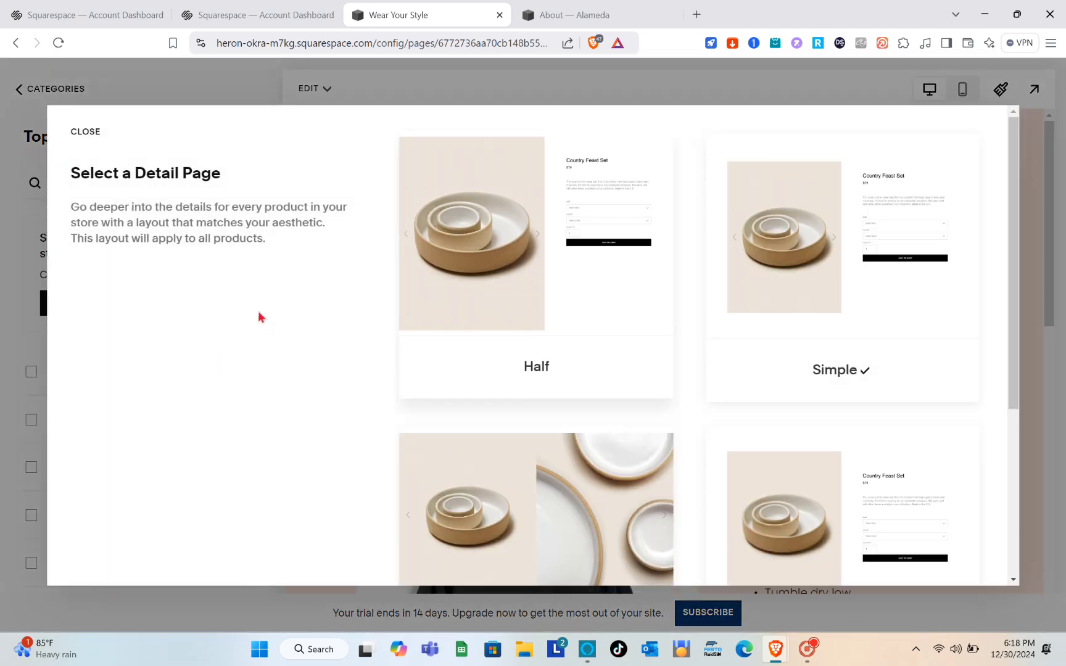
pyautogui.click(1046, 137)
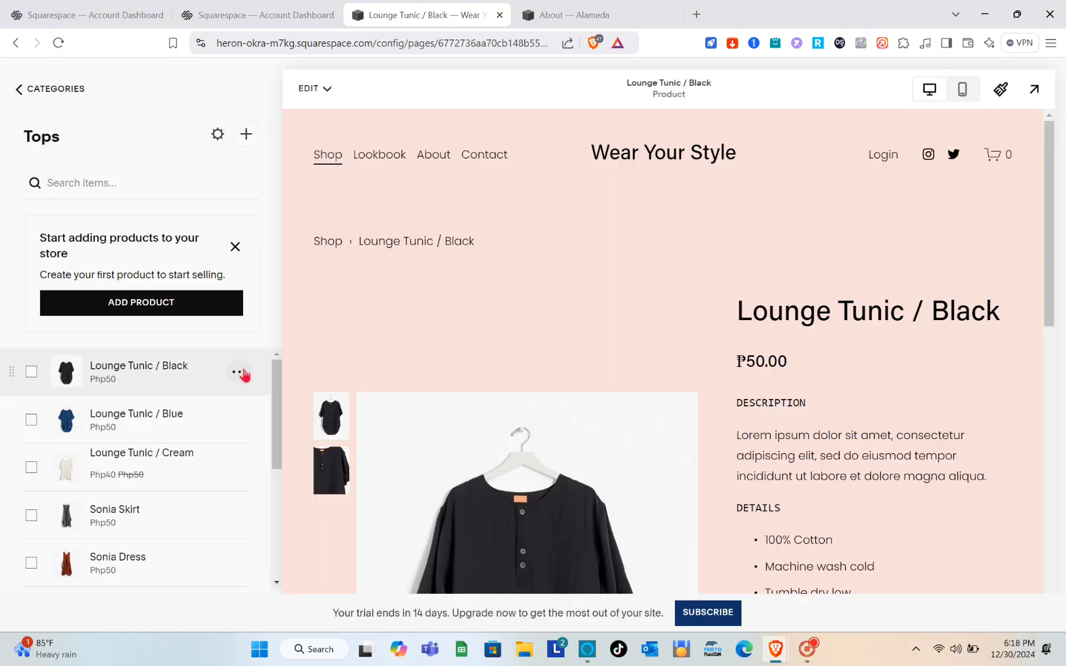
pyautogui.click(239, 371)
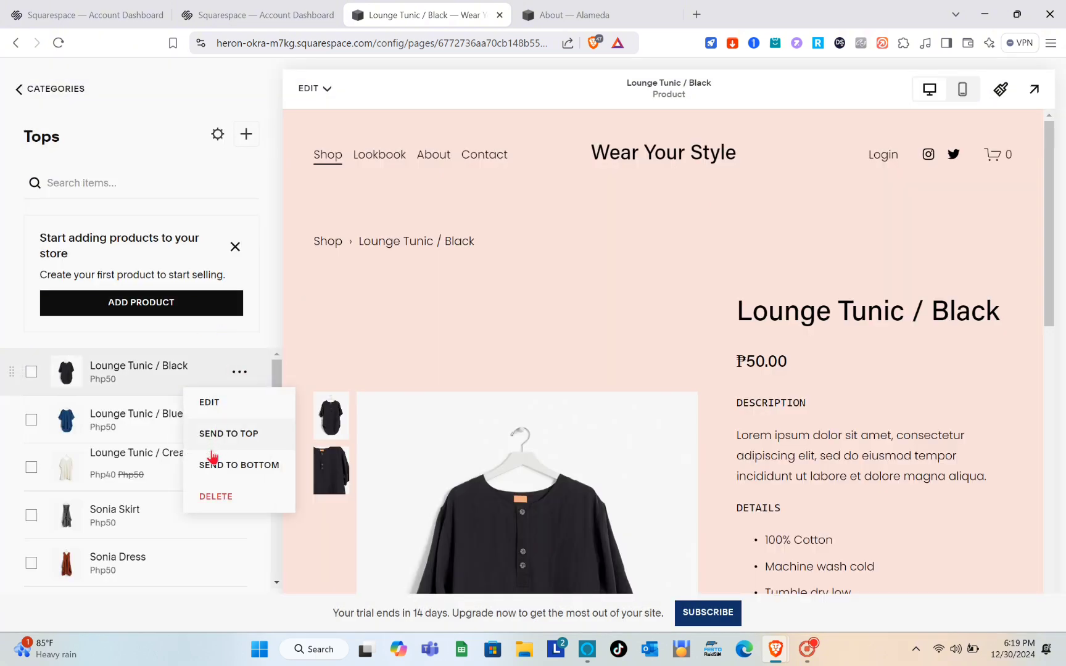
pyautogui.click(225, 501)
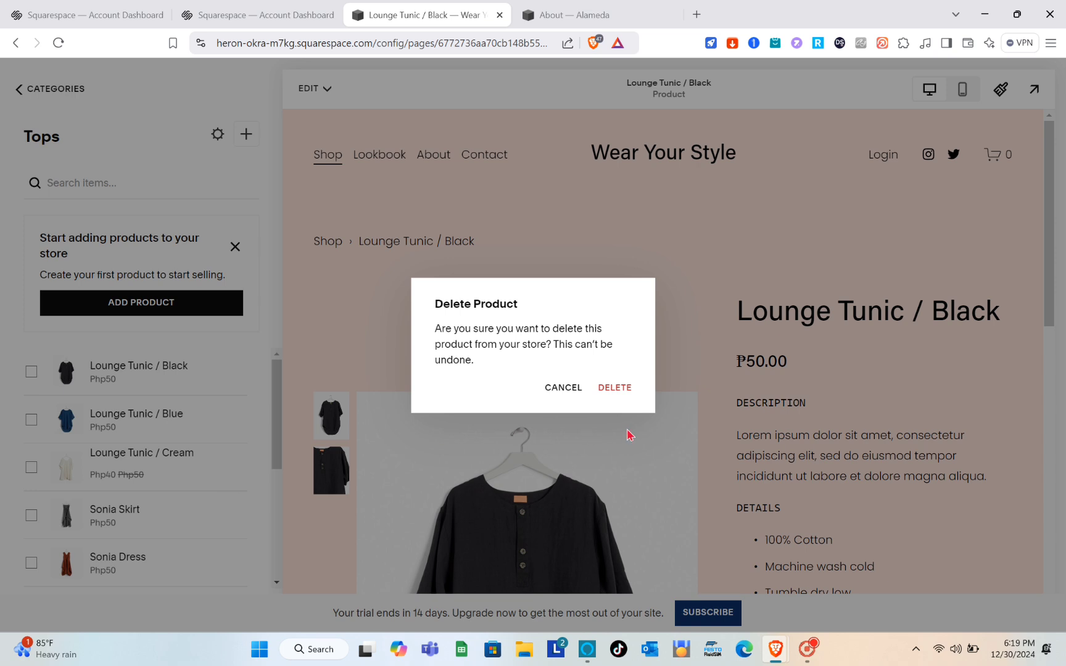
pyautogui.click(612, 391)
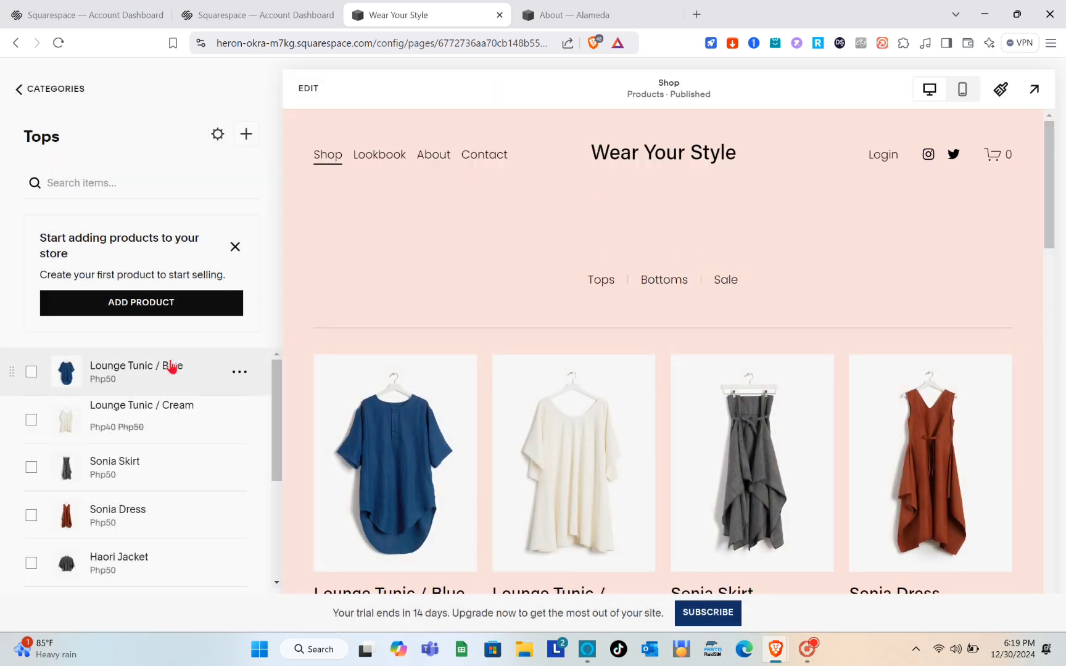
# - Open the Lounge Tunic / Blue product in the Tops category and review its page
pyautogui.click(173, 366)
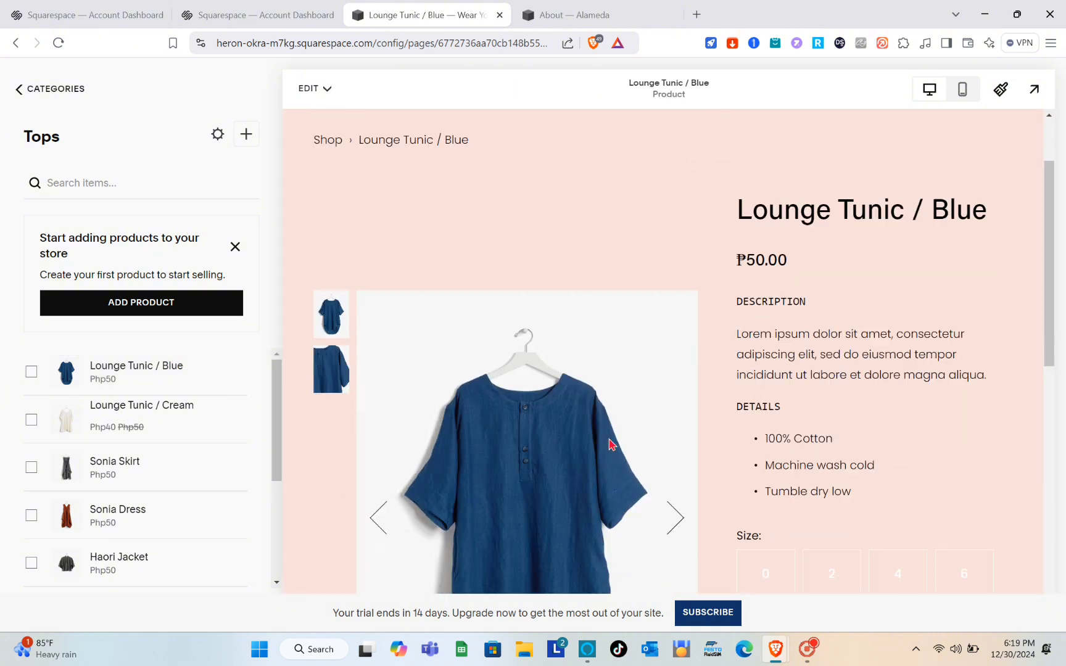
pyautogui.scroll(-6, 609, 442)
pyautogui.scroll(-3, 609, 444)
pyautogui.scroll(9, 609, 444)
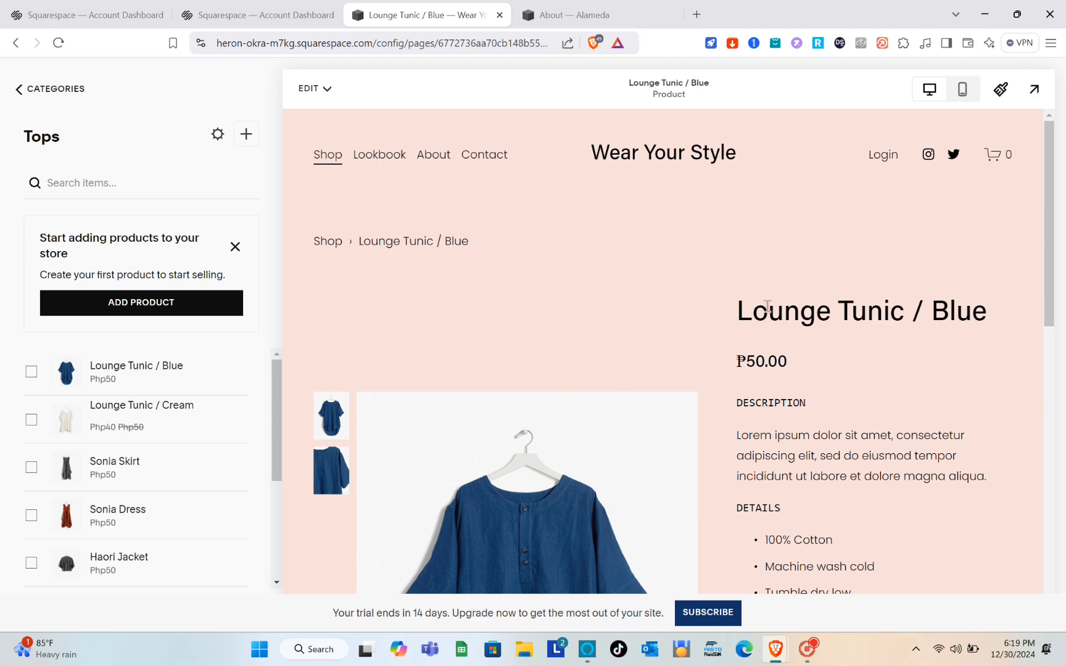
# - Put the Lounge Tunic / Blue page into edit mode and open the product's setup for editing
pyautogui.doubleClick(742, 320)
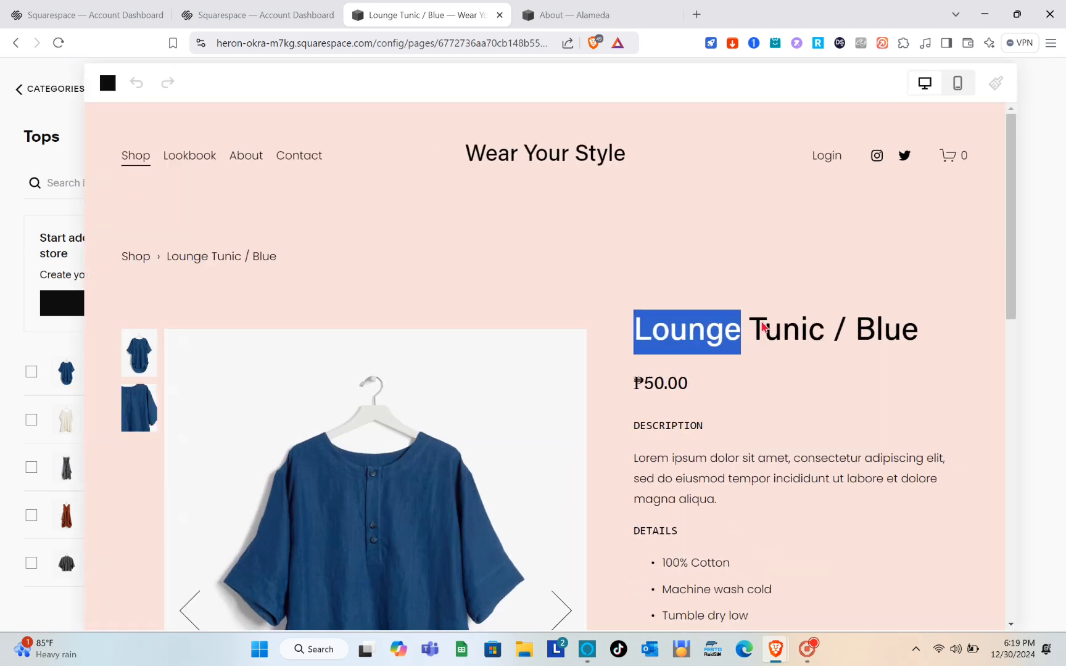
pyautogui.doubleClick(784, 364)
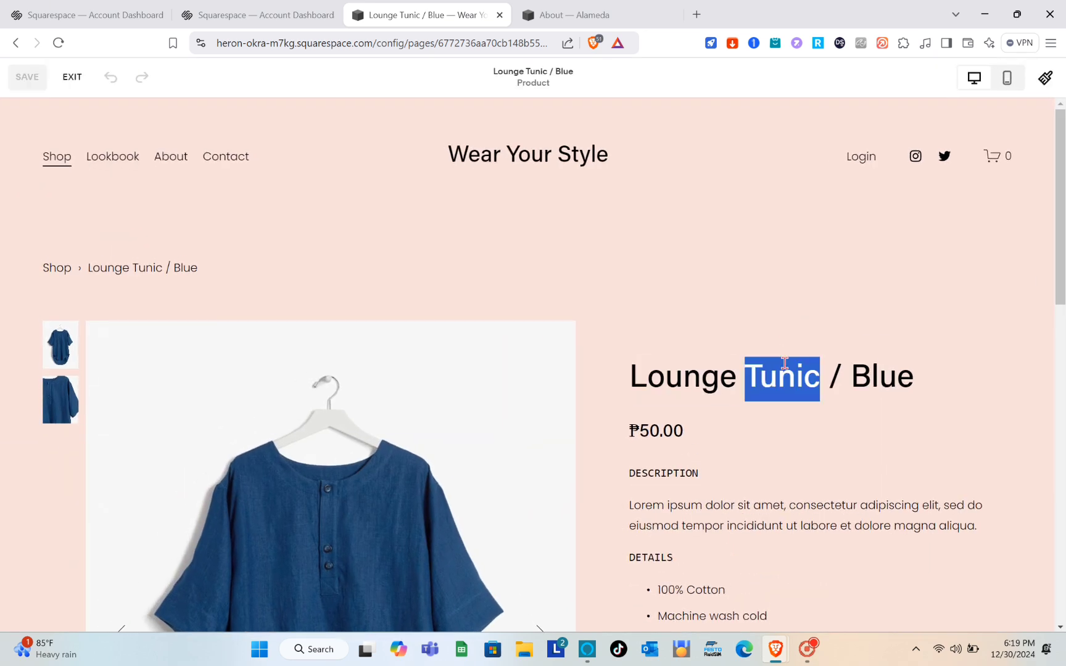
pyautogui.moveTo(919, 392); pyautogui.dragTo(631, 381)
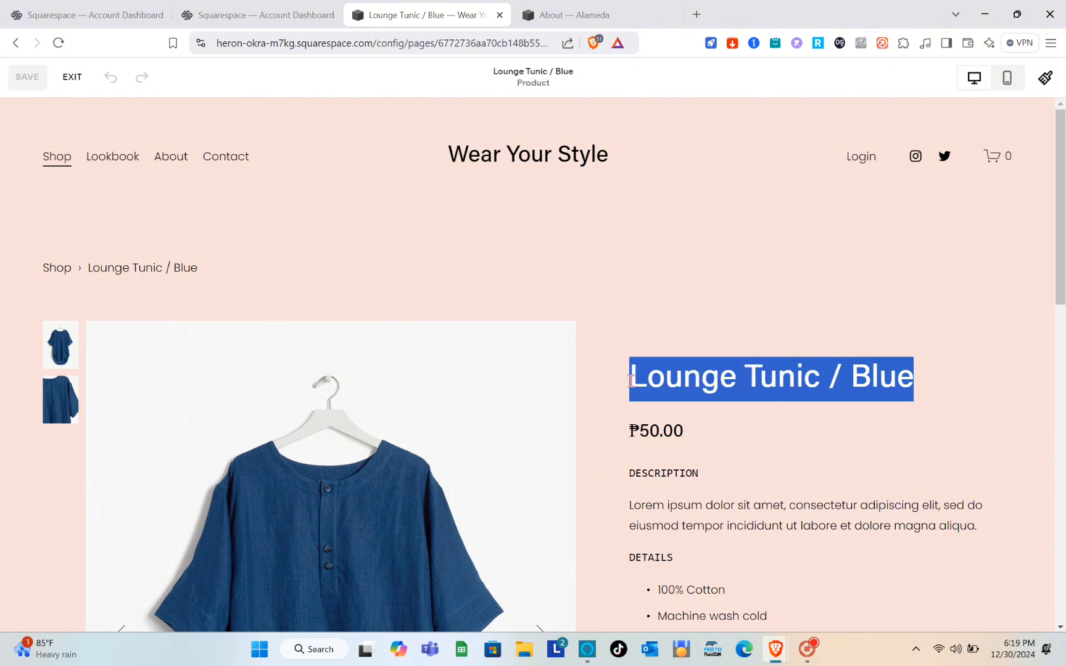
pyautogui.click(715, 339)
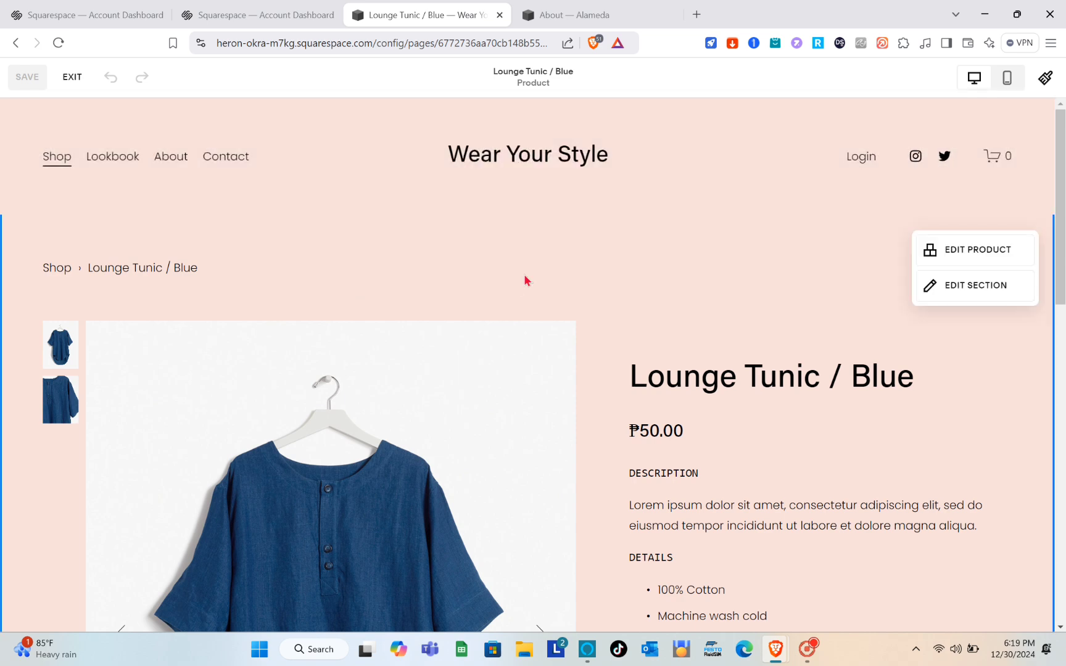
pyautogui.click(950, 265)
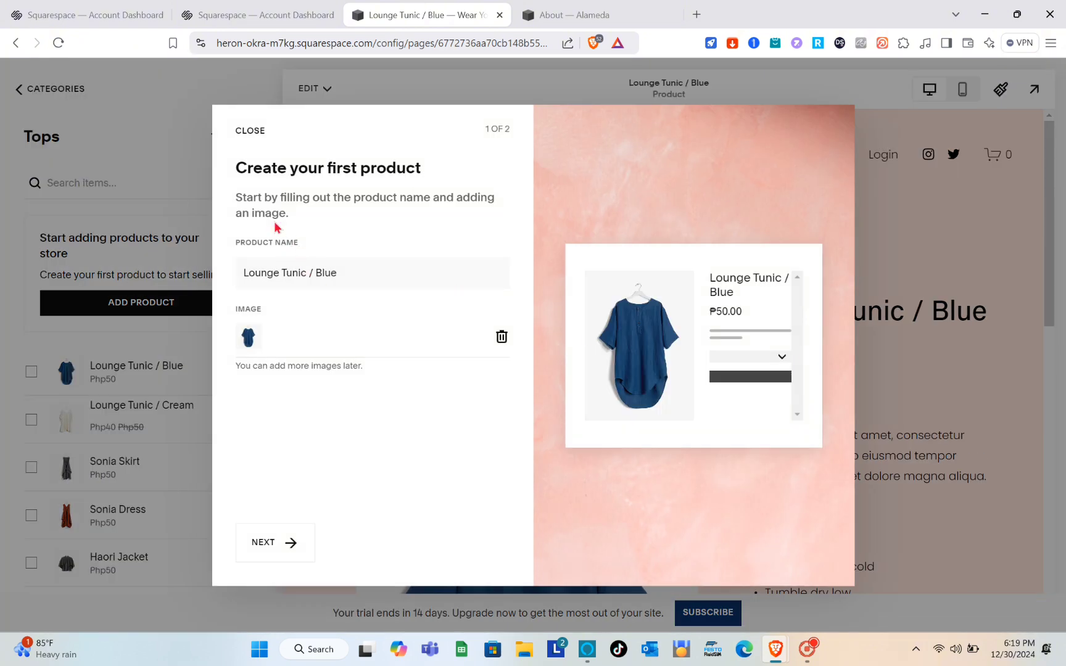
# - Rename the Lounge Tunic / Blue product as "Summer Dress"
pyautogui.click(314, 272)
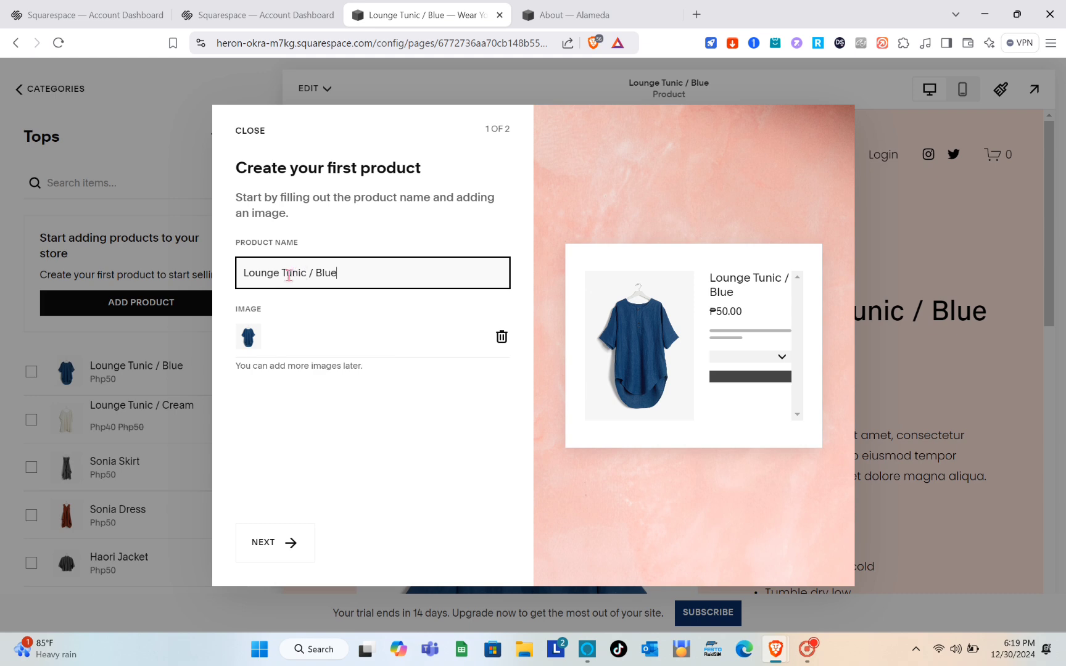
pyautogui.press('BackSpace')
pyautogui.press('BackSpace')
pyautogui.press('BackSpace')
pyautogui.press('BackSpace')
pyautogui.press('BackSpace')
pyautogui.press('BackSpace')
pyautogui.press('BackSpace')
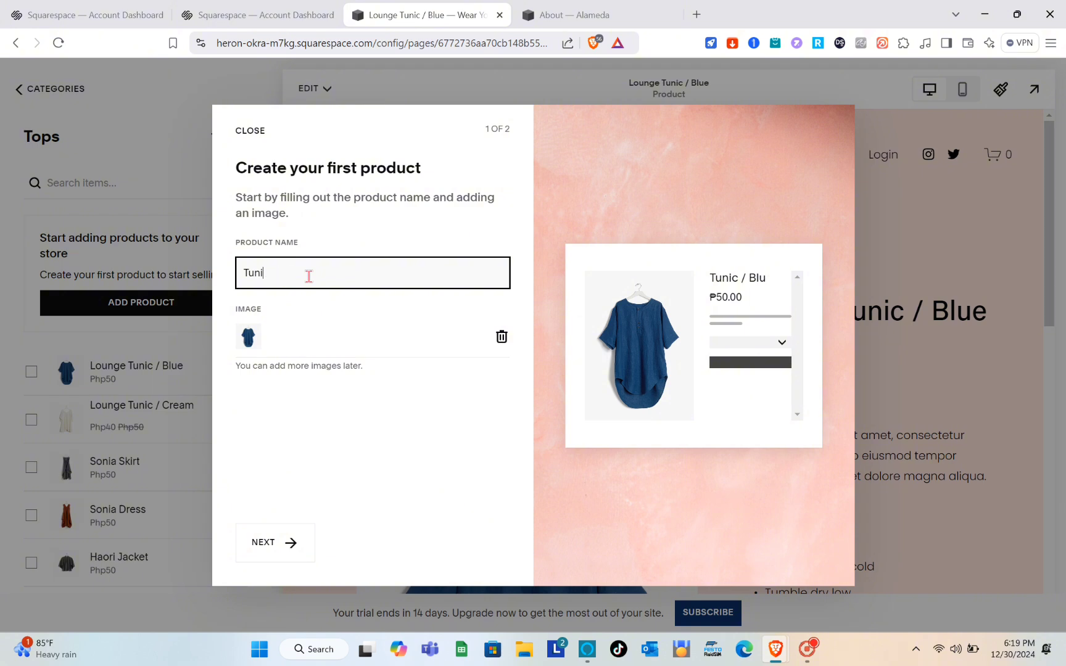
pyautogui.press('BackSpace')
pyautogui.press('BackSpace')
pyautogui.press('BackSpace')
pyautogui.press('BackSpace')
pyautogui.write('Summer')
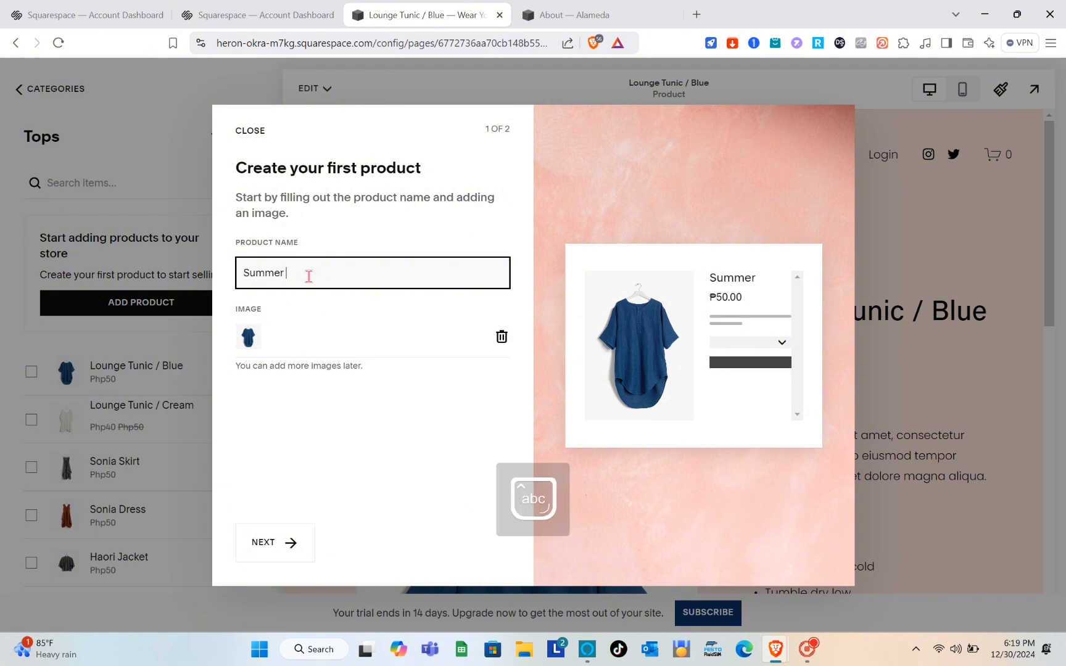
pyautogui.press('capslock')
pyautogui.write('D')
pyautogui.press('capslock')
pyautogui.write('ress')
# - Remove the product's current image and check the file upload and library options for a replacement
pyautogui.click(248, 344)
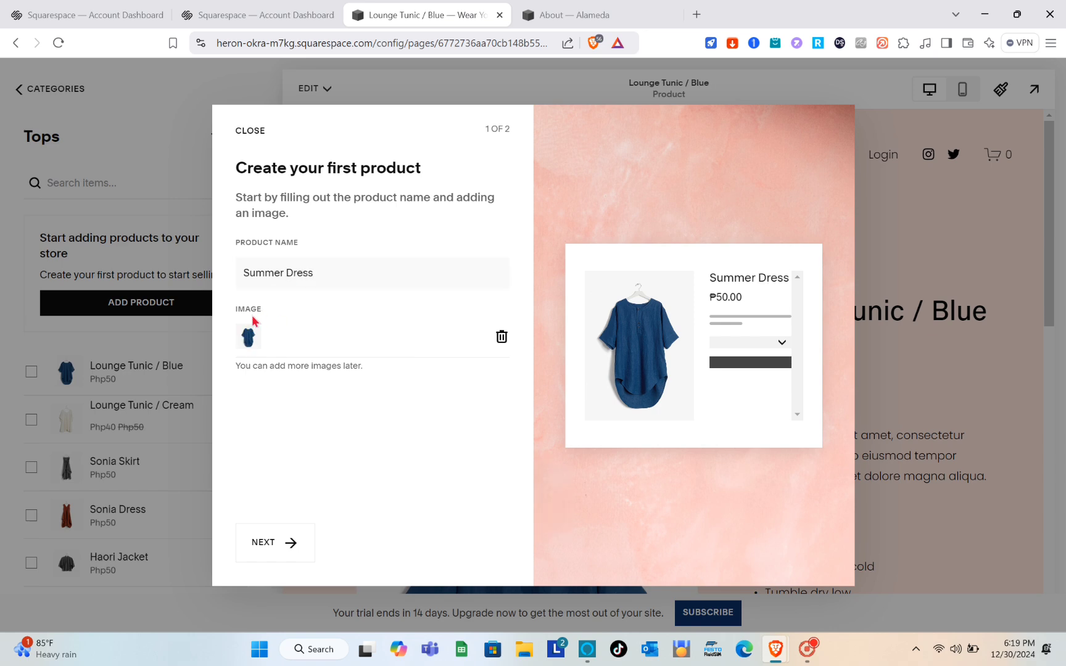
pyautogui.click(502, 338)
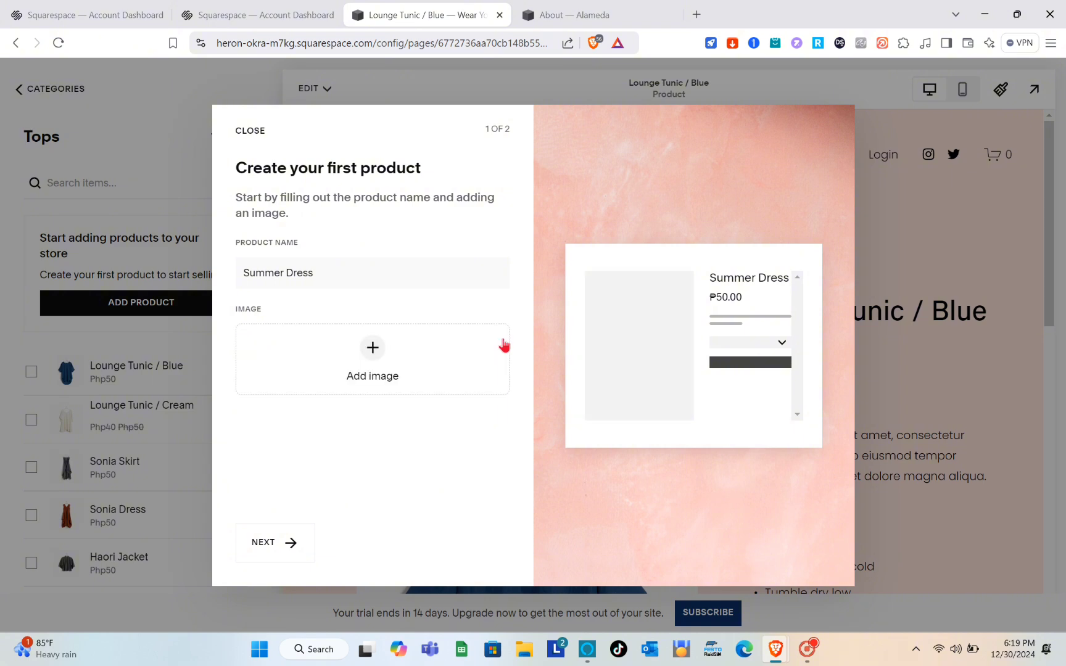
pyautogui.click(372, 349)
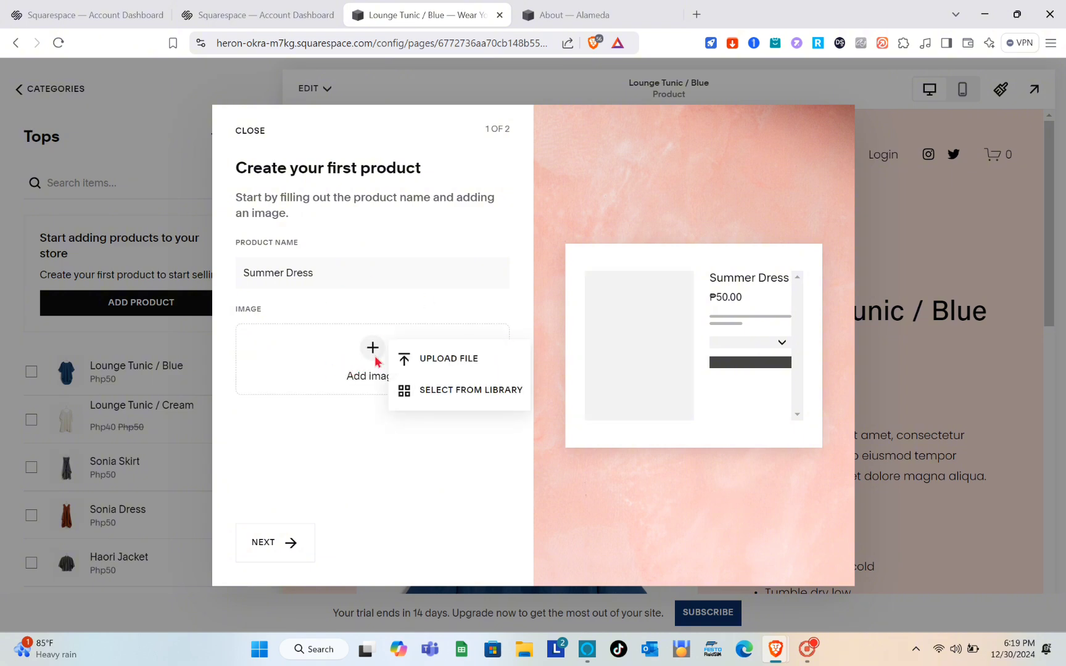
pyautogui.click(446, 361)
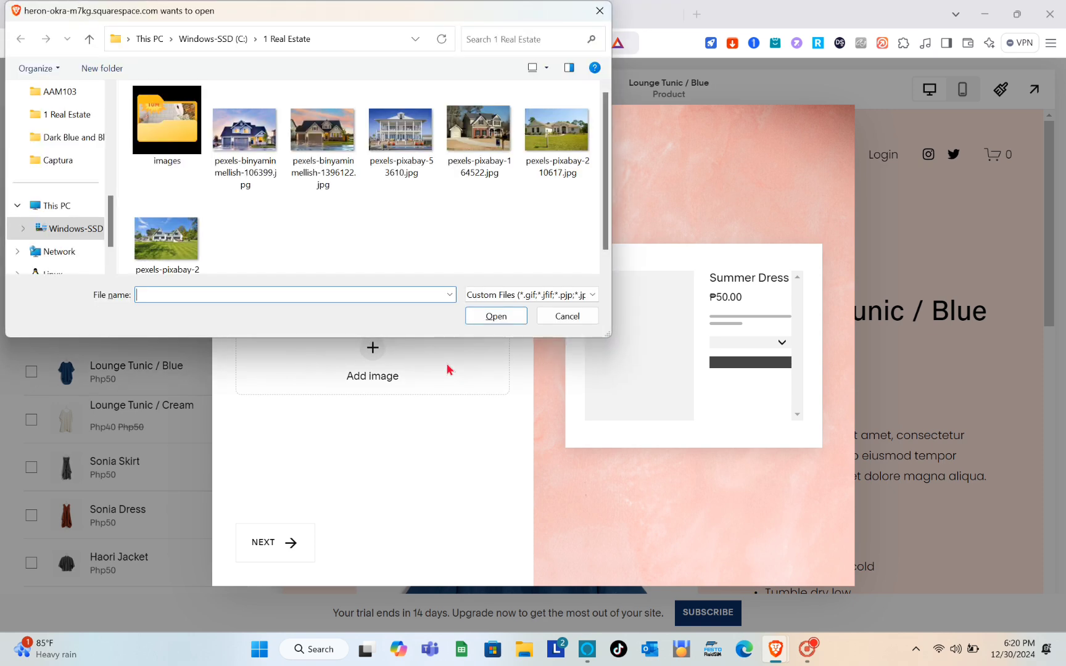
pyautogui.click(599, 11)
pyautogui.click(372, 348)
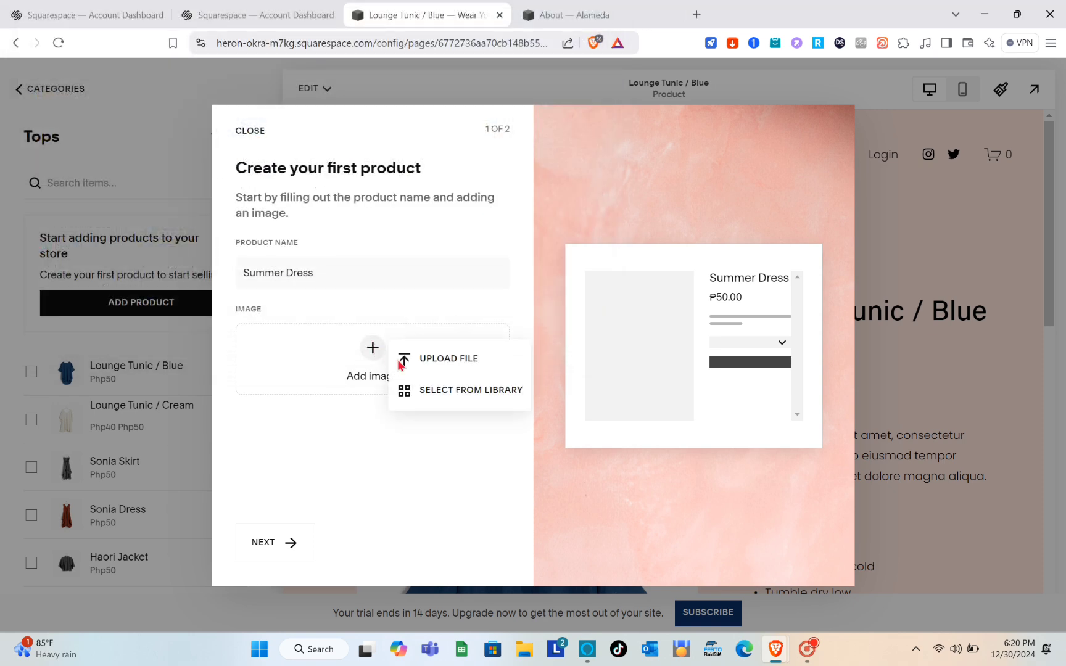
pyautogui.click(431, 389)
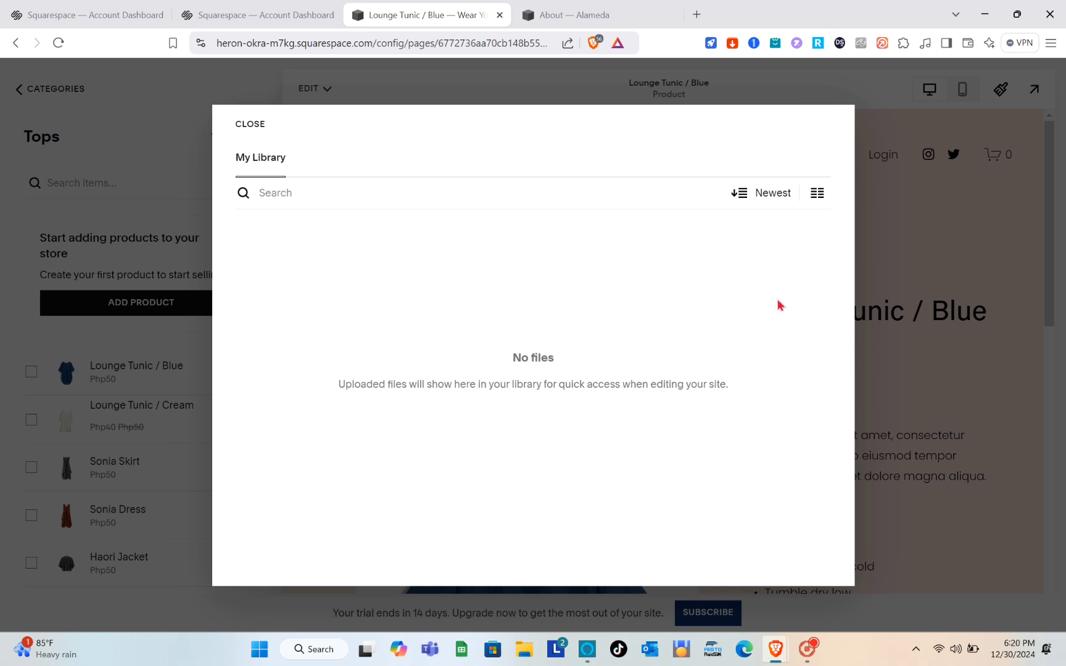
pyautogui.click(887, 289)
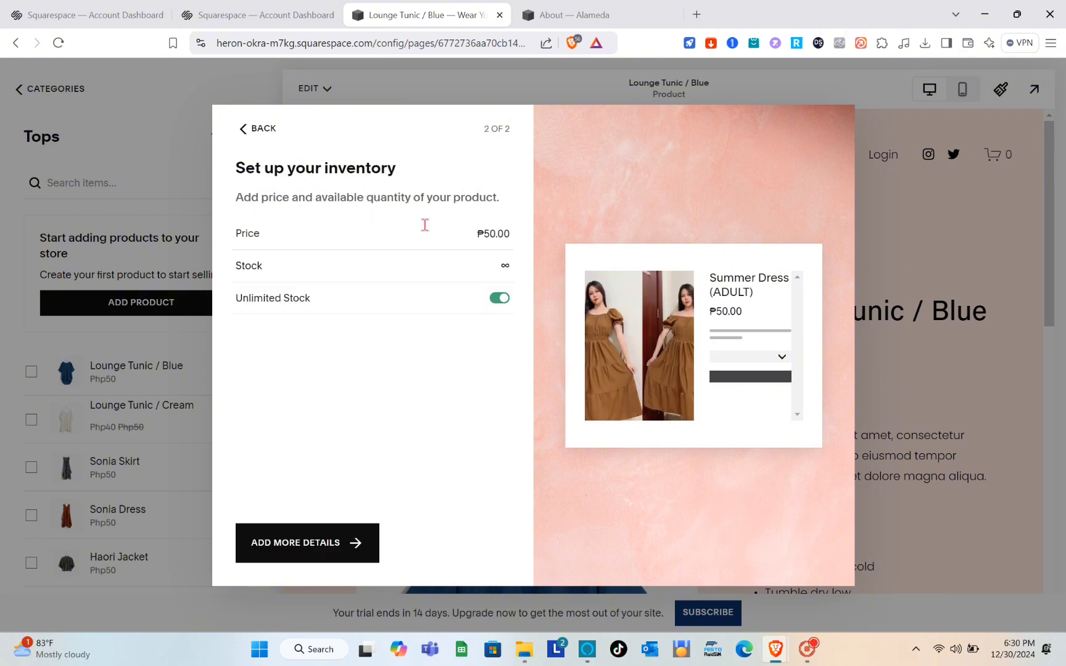
# - Set the product's price to ₱150.00, keep unlimited stock enabled and continue to the full product details
pyautogui.click(503, 233)
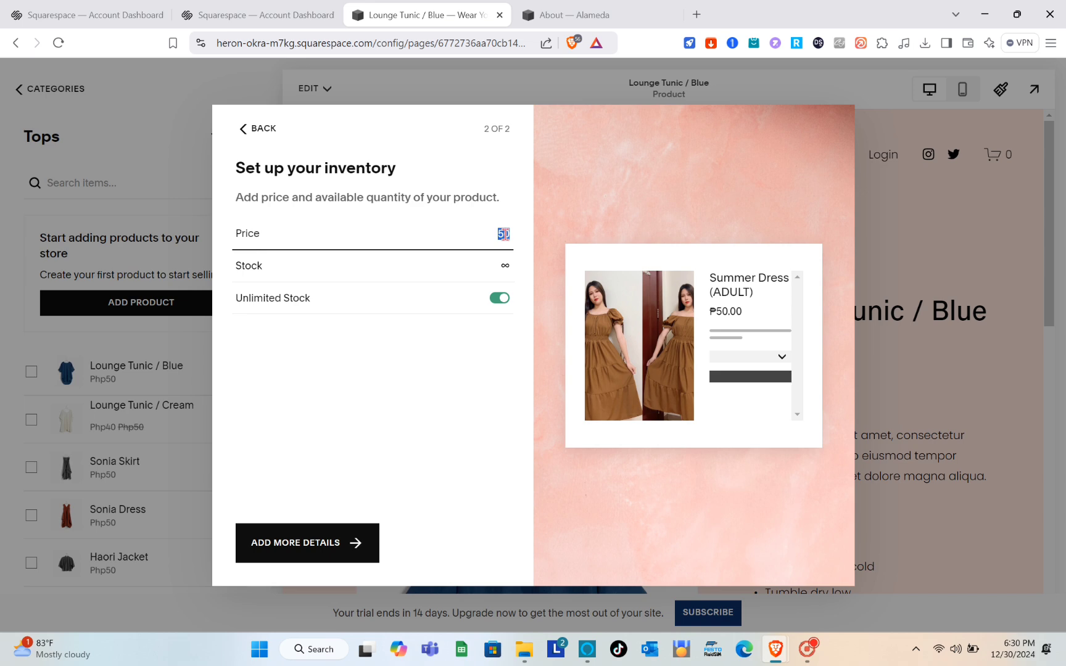
pyautogui.write('1')
pyautogui.click(499, 271)
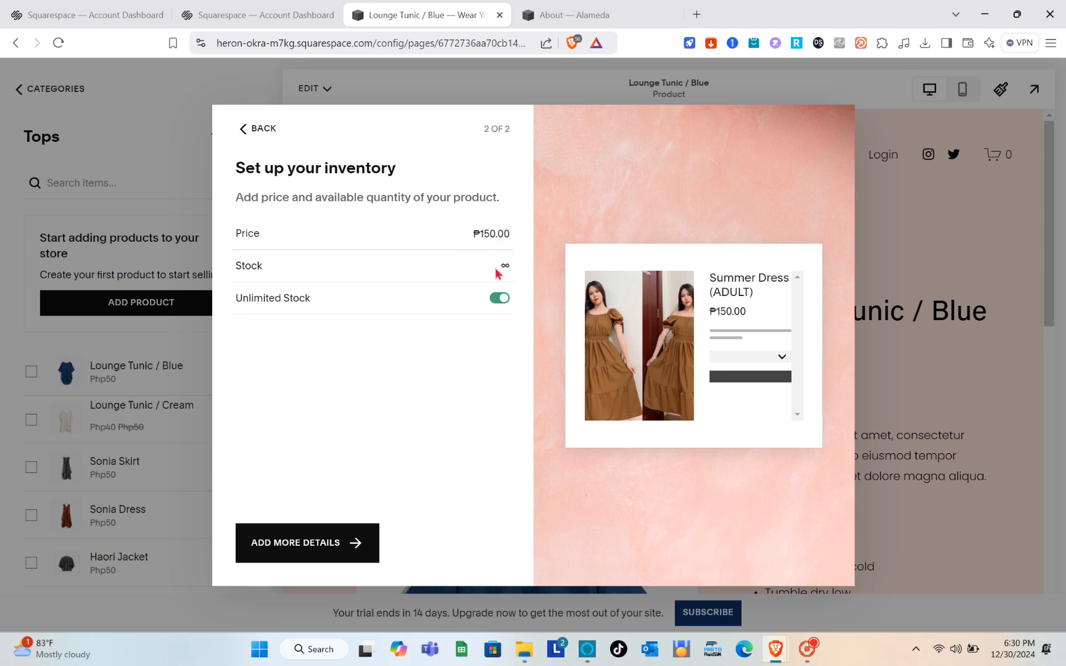
pyautogui.click(504, 300)
pyautogui.click(500, 298)
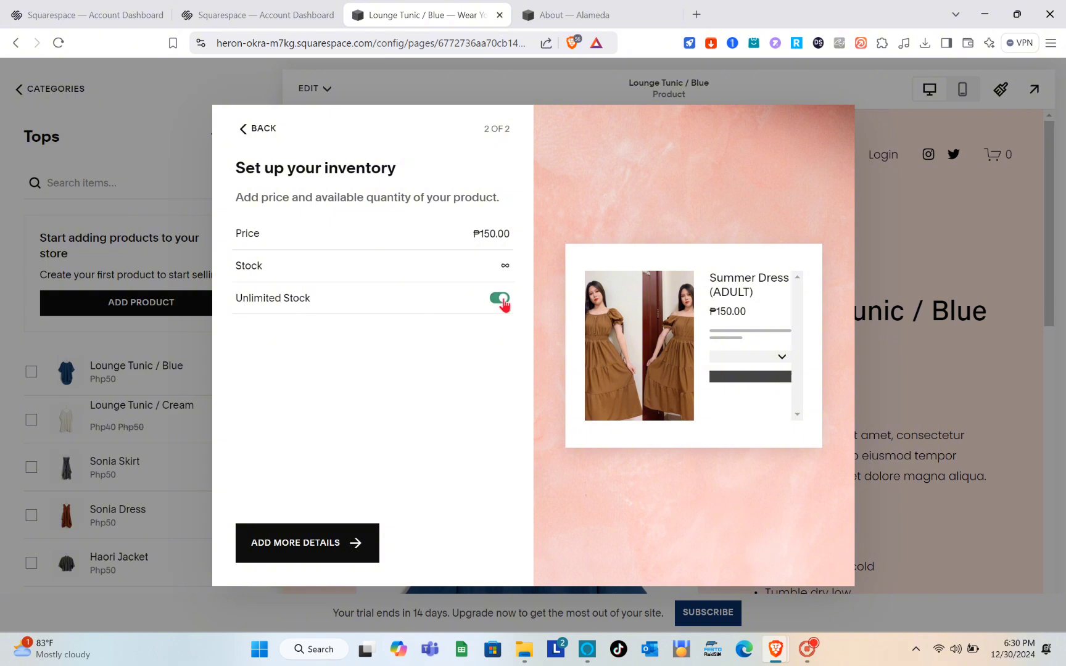
pyautogui.click(325, 539)
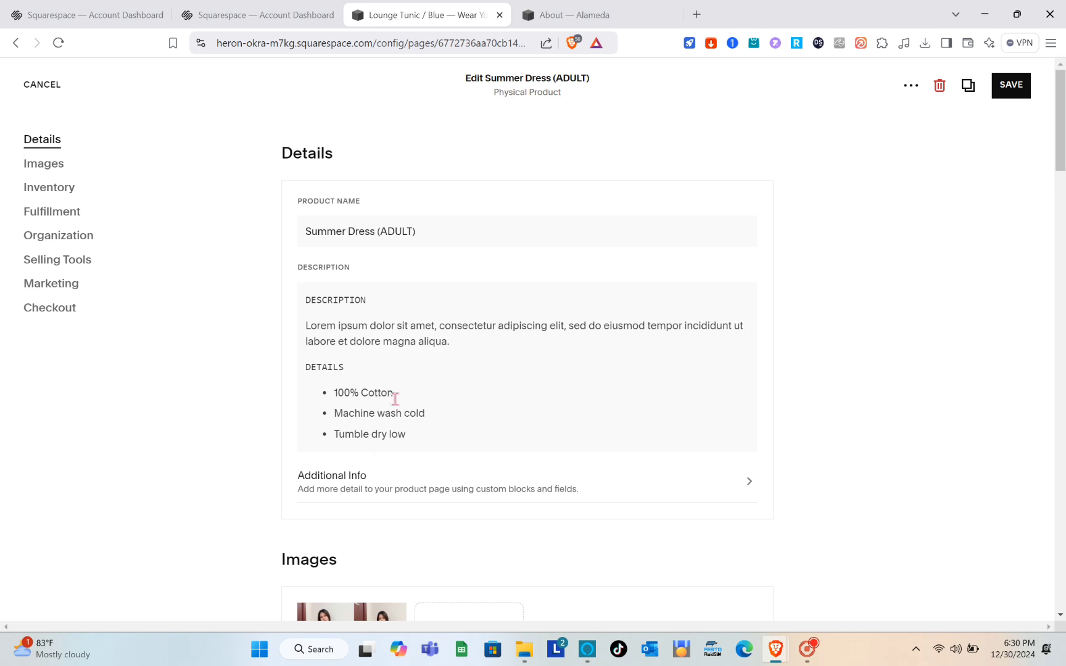
# - Review the product's description, images and inventory, including the SKU, stock, price and dimensions of its size variants
pyautogui.scroll(-2, 381, 300)
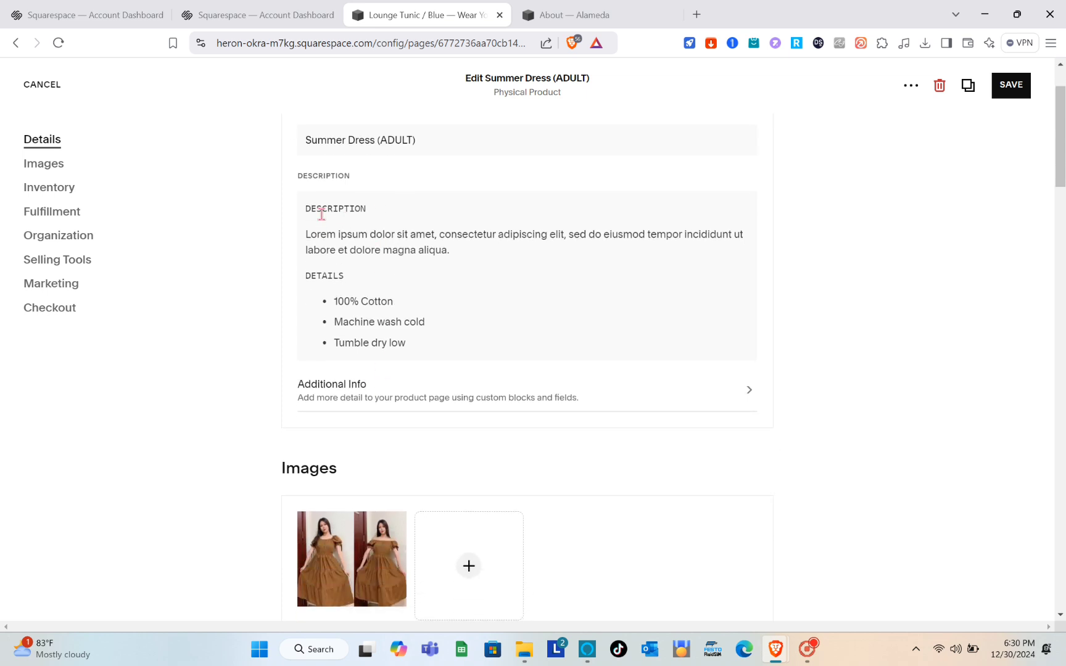
pyautogui.scroll(-4, 377, 309)
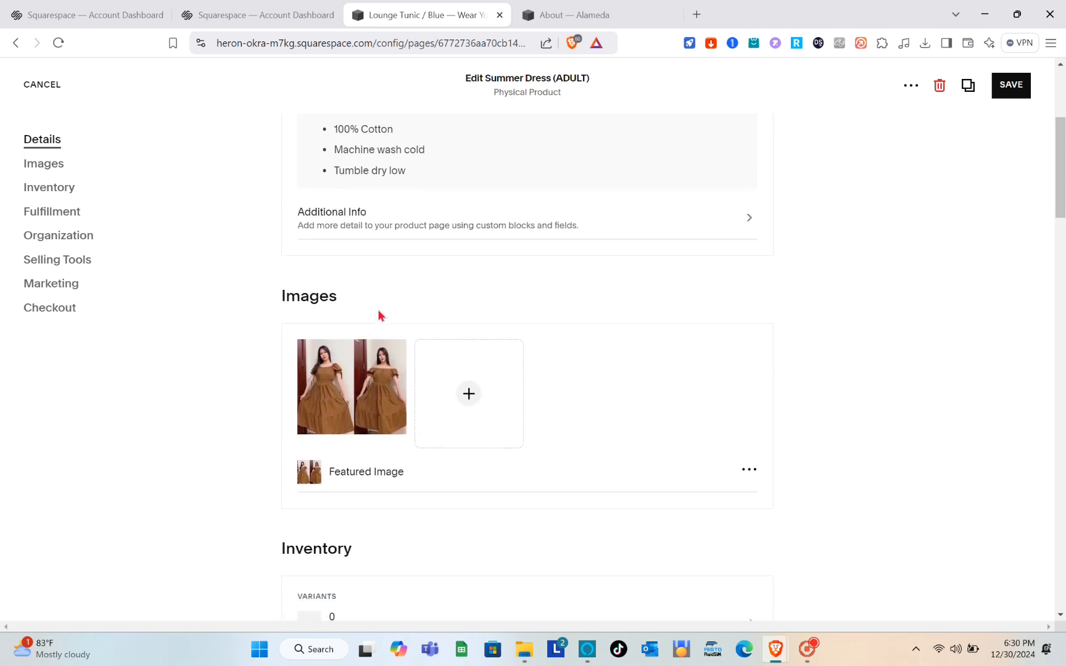
pyautogui.scroll(-3, 377, 309)
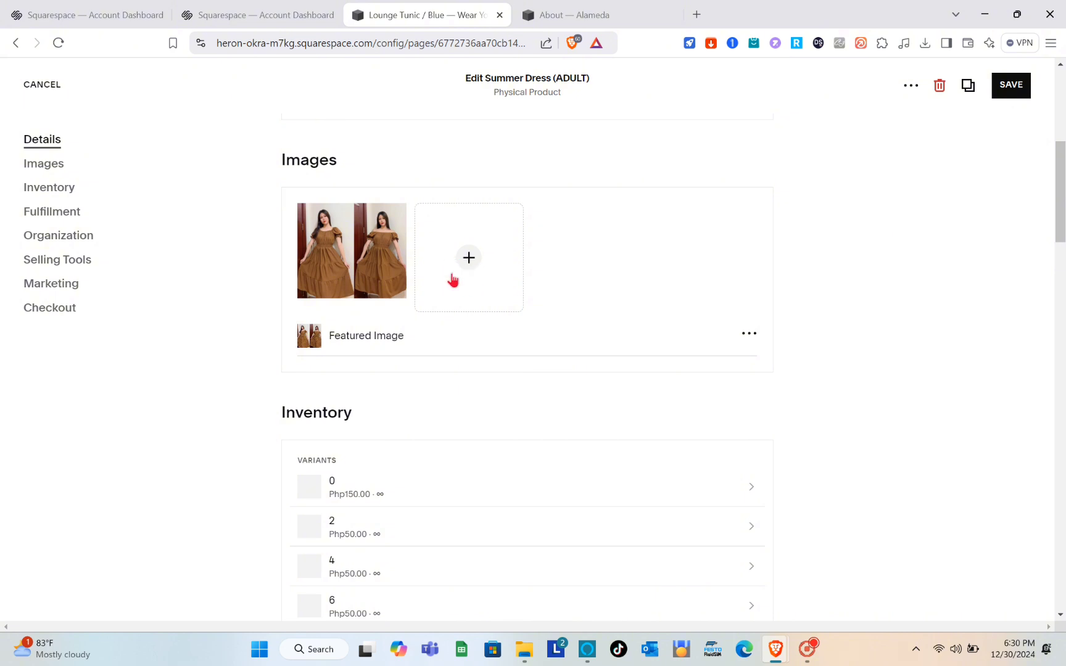
pyautogui.scroll(-3, 452, 279)
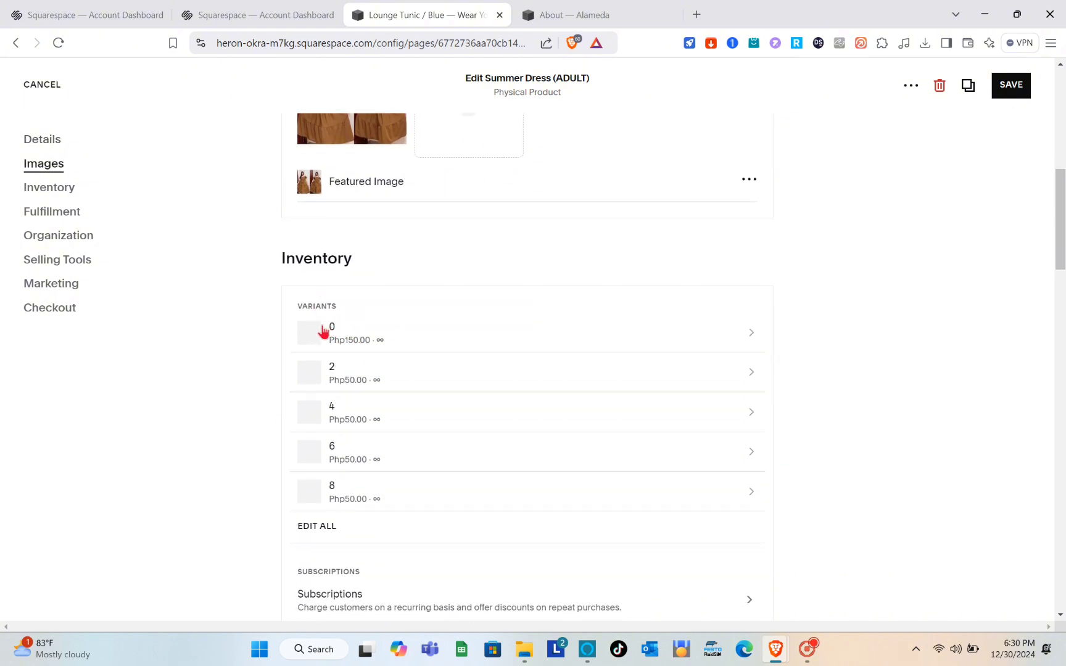
pyautogui.scroll(-1, 324, 333)
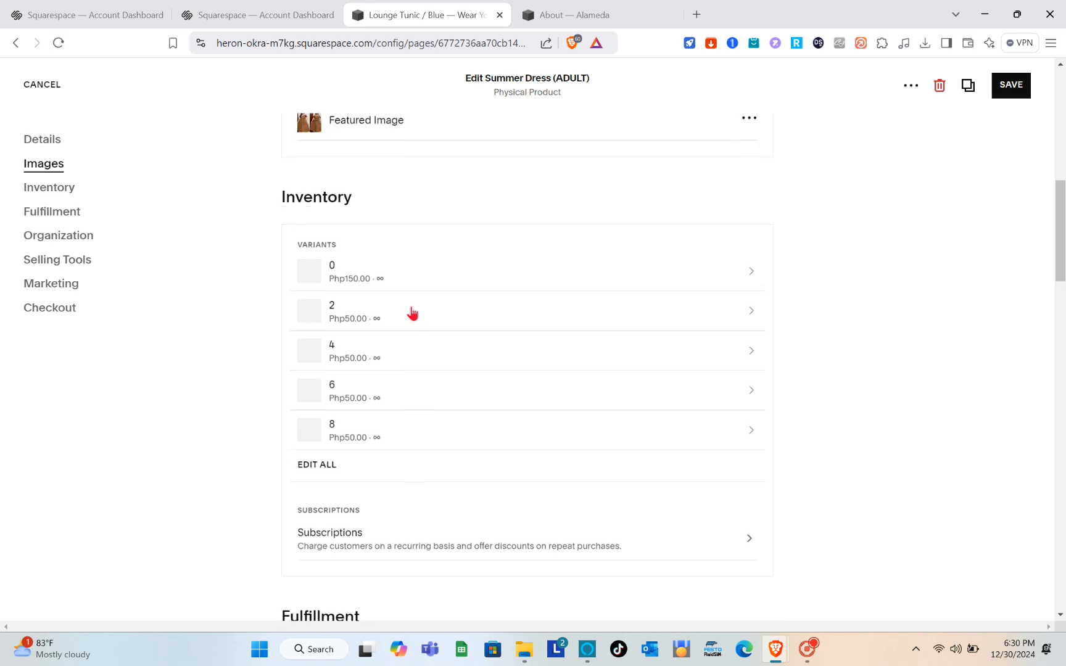
pyautogui.click(499, 320)
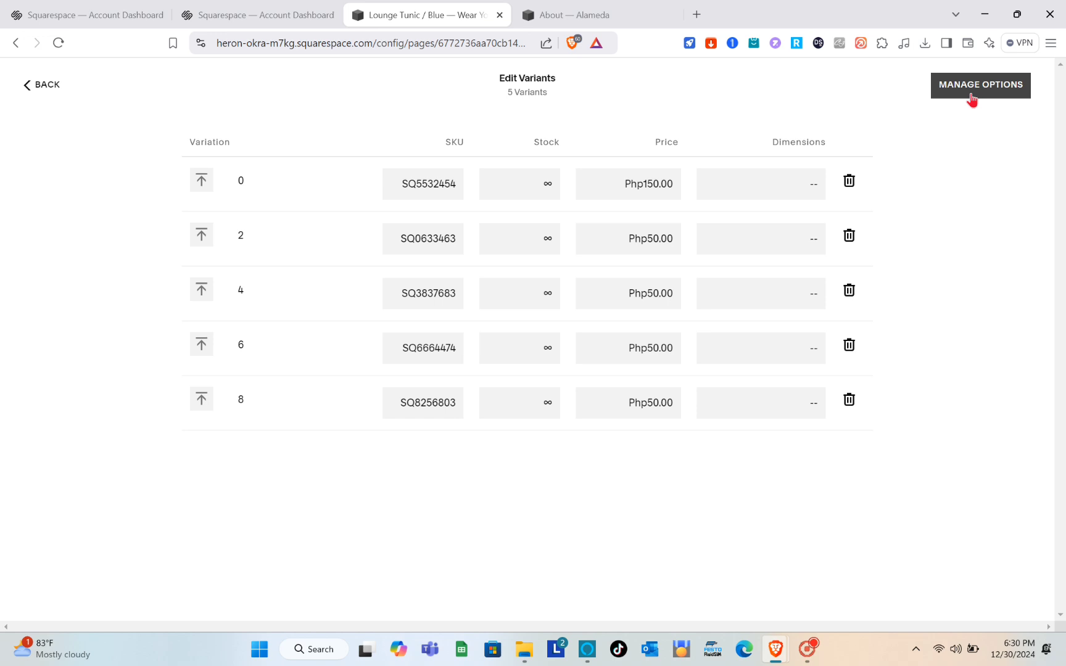
pyautogui.click(50, 85)
# - Assign the Summer Dress (ADULT) product to the Bottoms category in addition to Tops
pyautogui.scroll(-5, 469, 456)
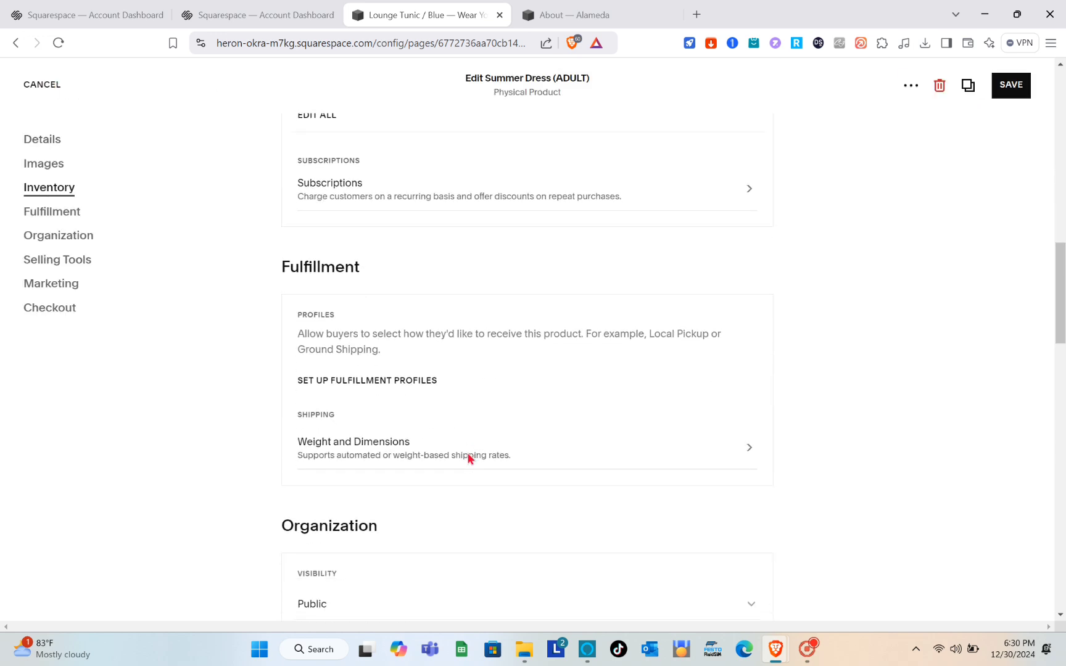
pyautogui.scroll(-1, 456, 444)
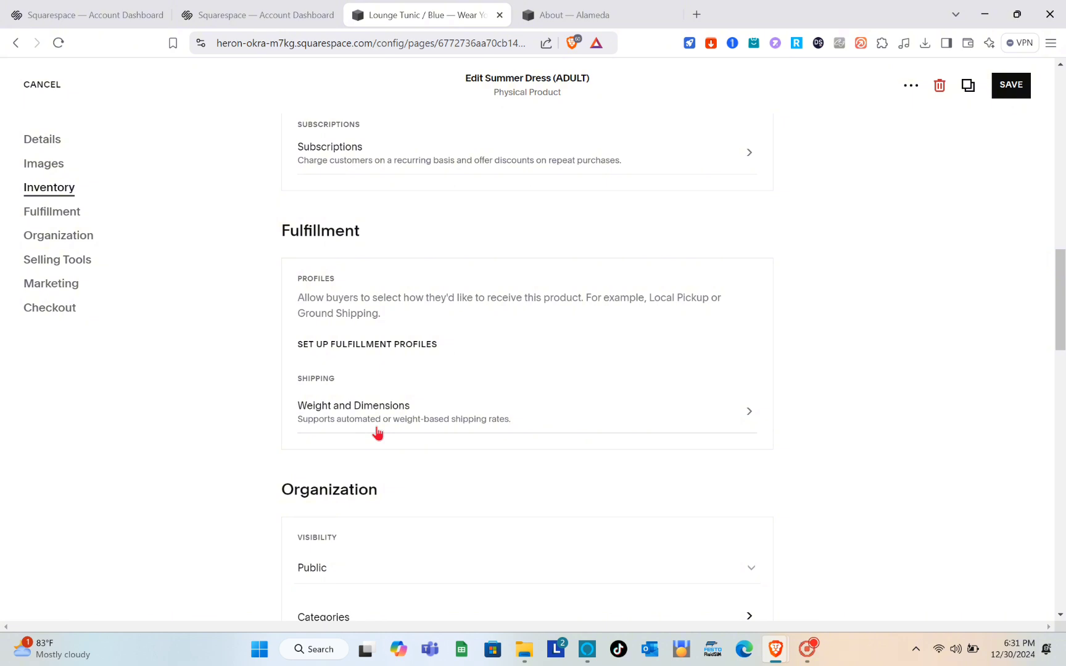
pyautogui.scroll(-3, 377, 431)
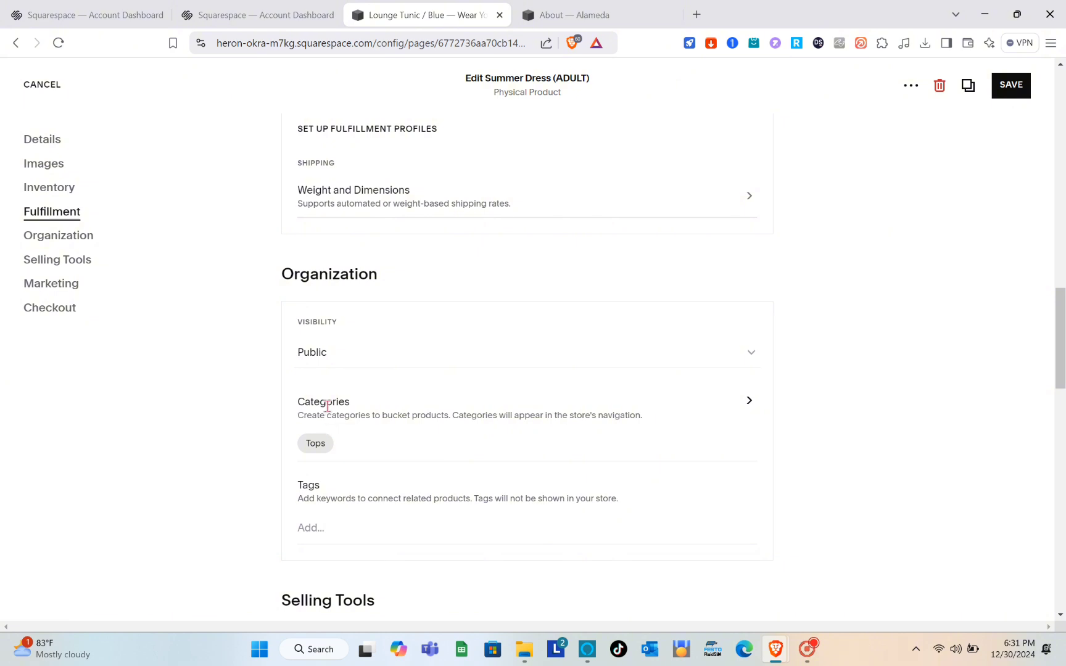
pyautogui.scroll(-2, 327, 406)
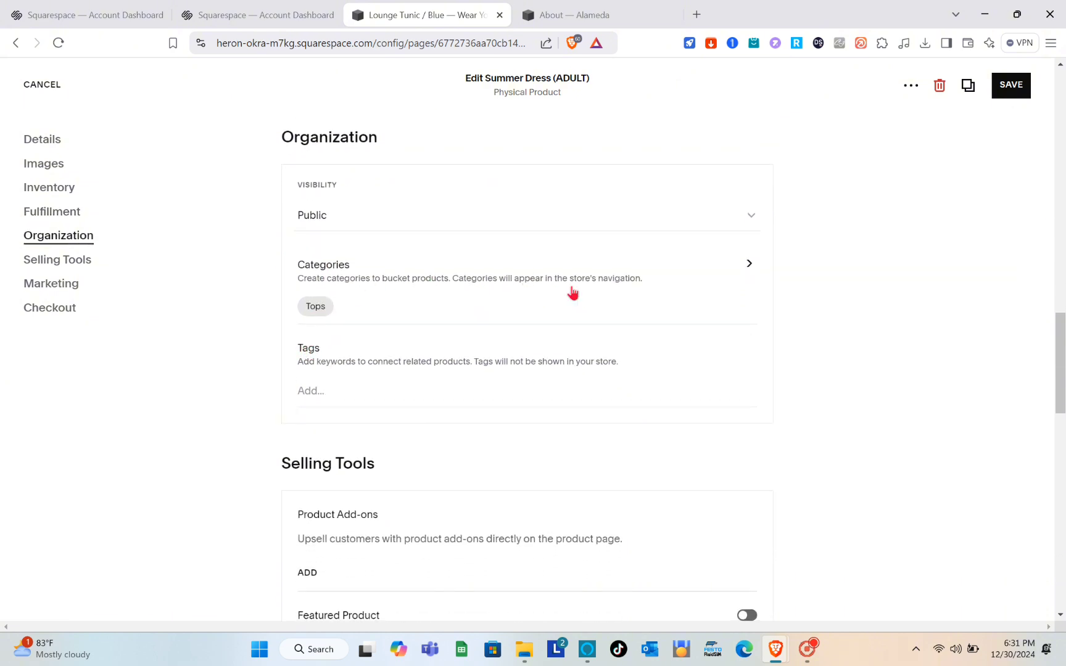
pyautogui.click(749, 264)
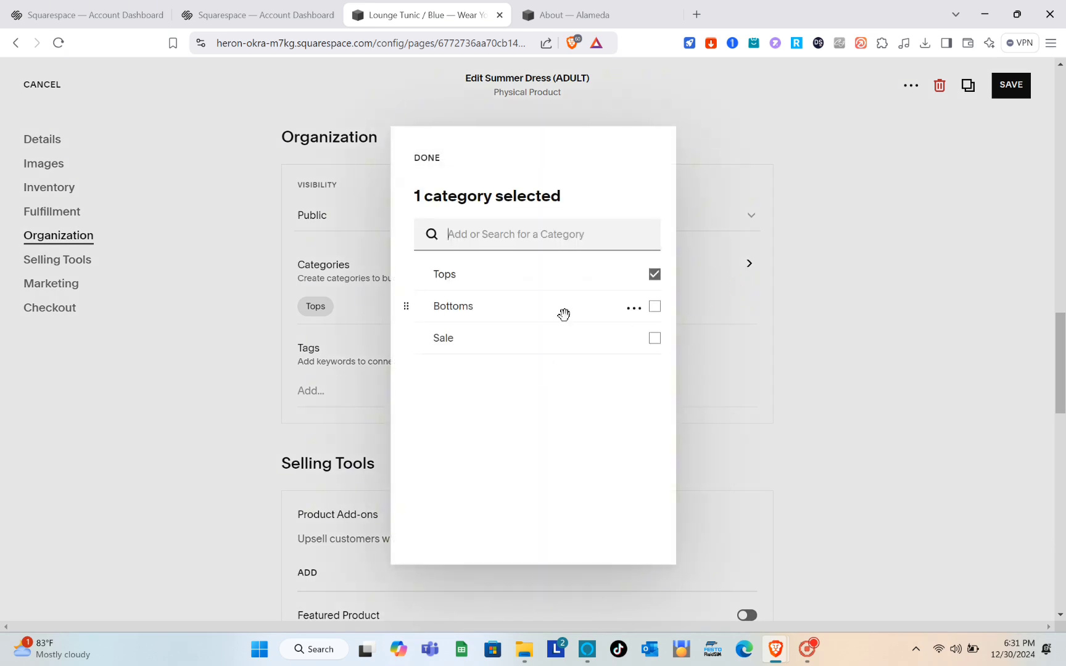
pyautogui.click(507, 245)
pyautogui.click(634, 308)
pyautogui.click(658, 309)
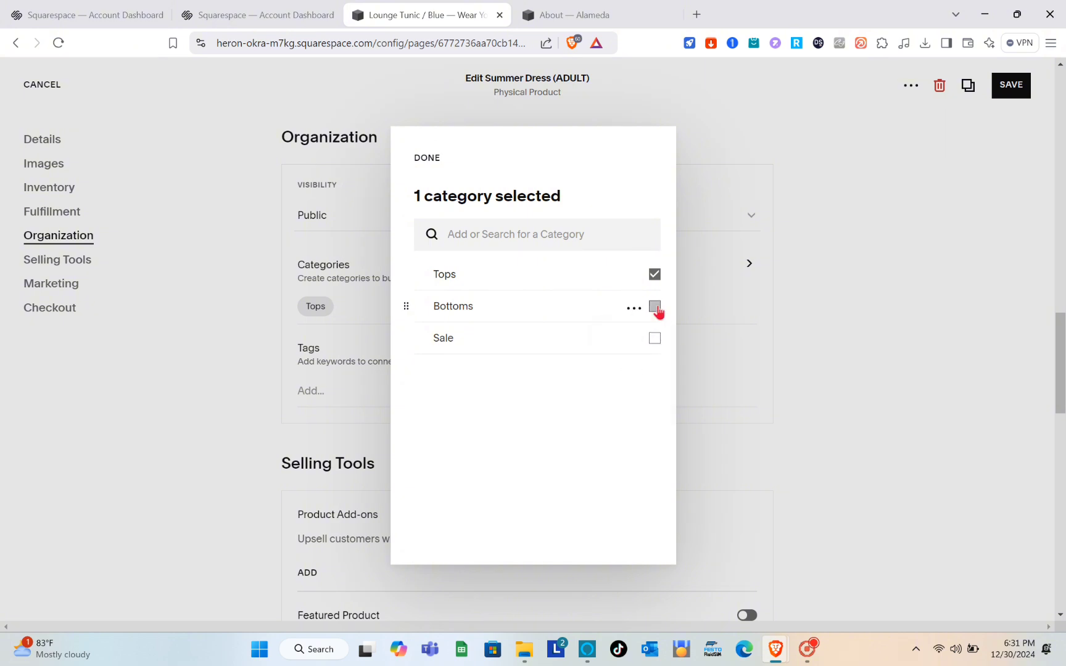
pyautogui.click(655, 308)
pyautogui.click(703, 380)
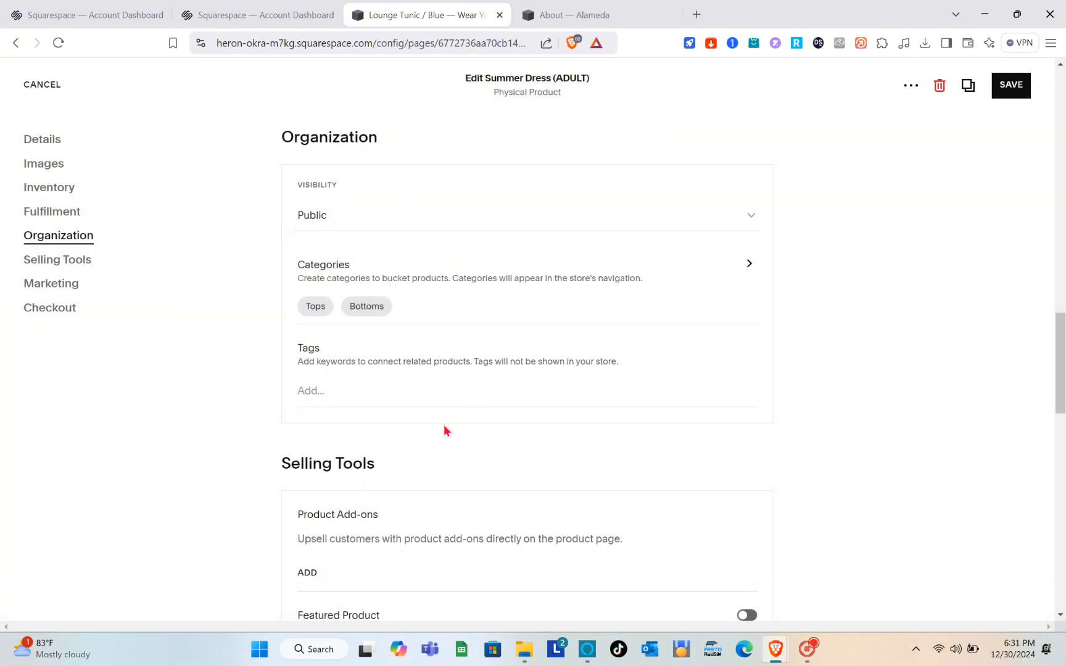
# - Look through the products offered as add-ons for the dress and return to its details without selecting any
pyautogui.scroll(-2, 444, 431)
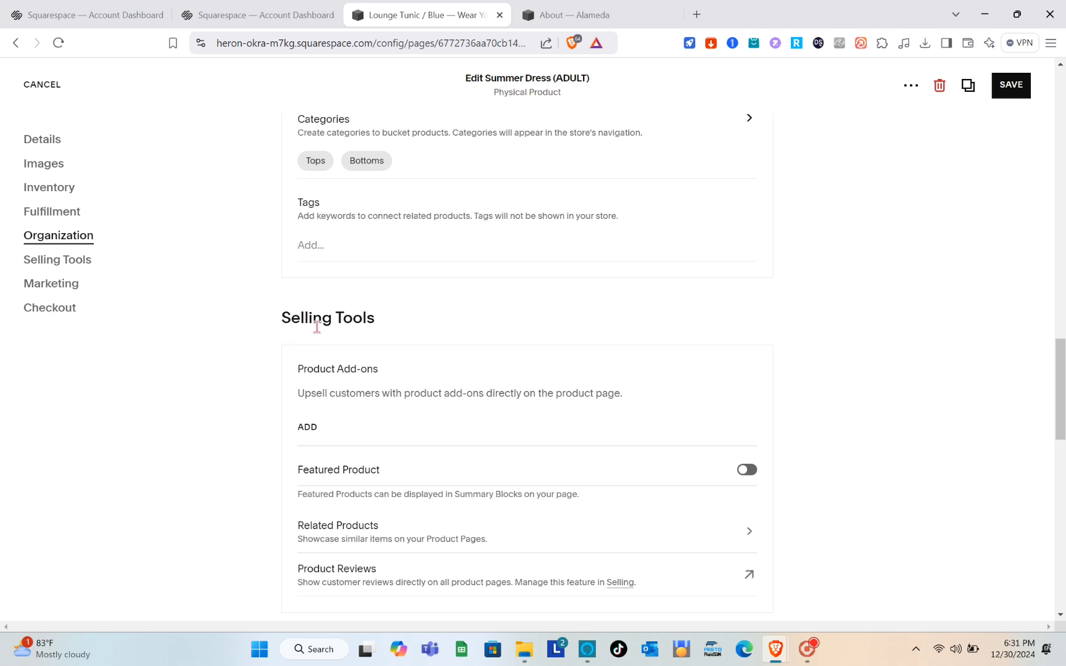
pyautogui.scroll(-2, 375, 342)
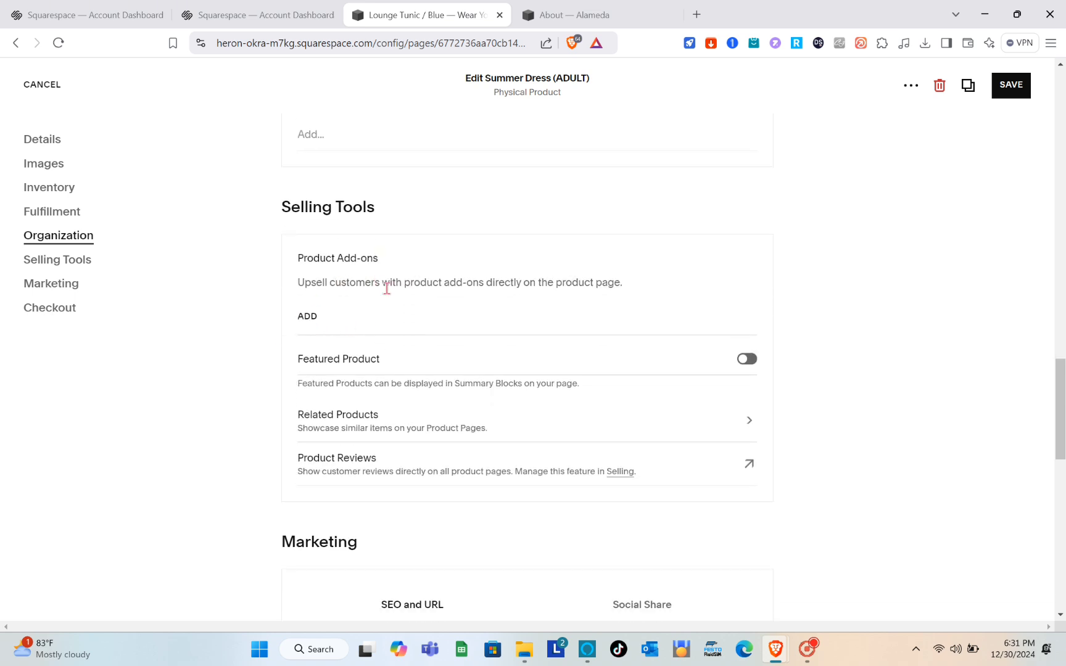
pyautogui.click(307, 318)
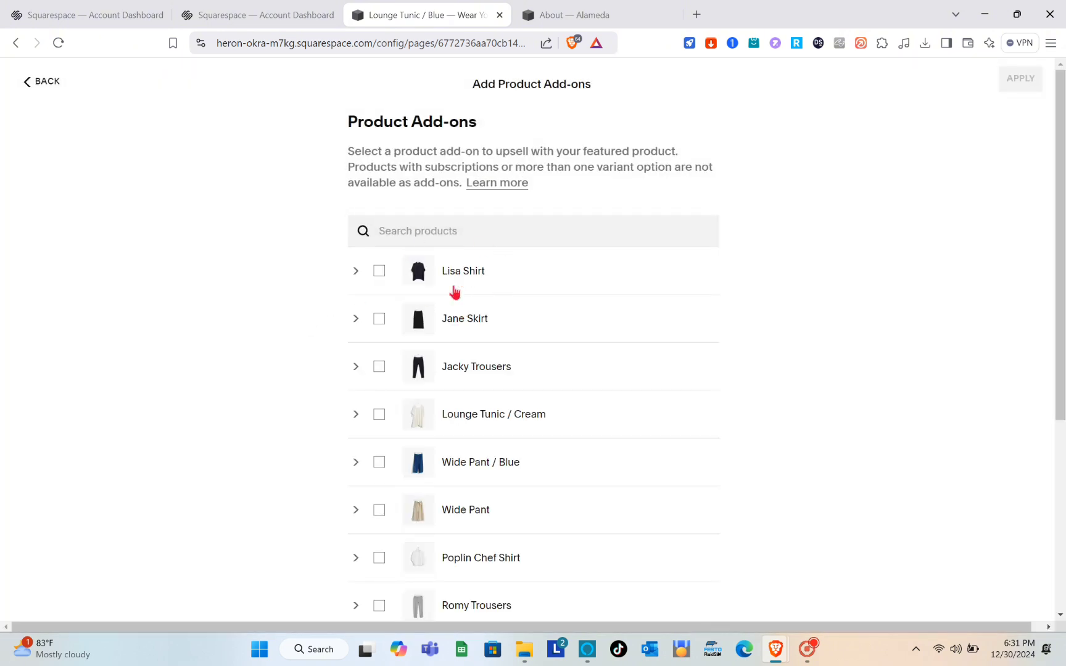
pyautogui.scroll(-5, 454, 293)
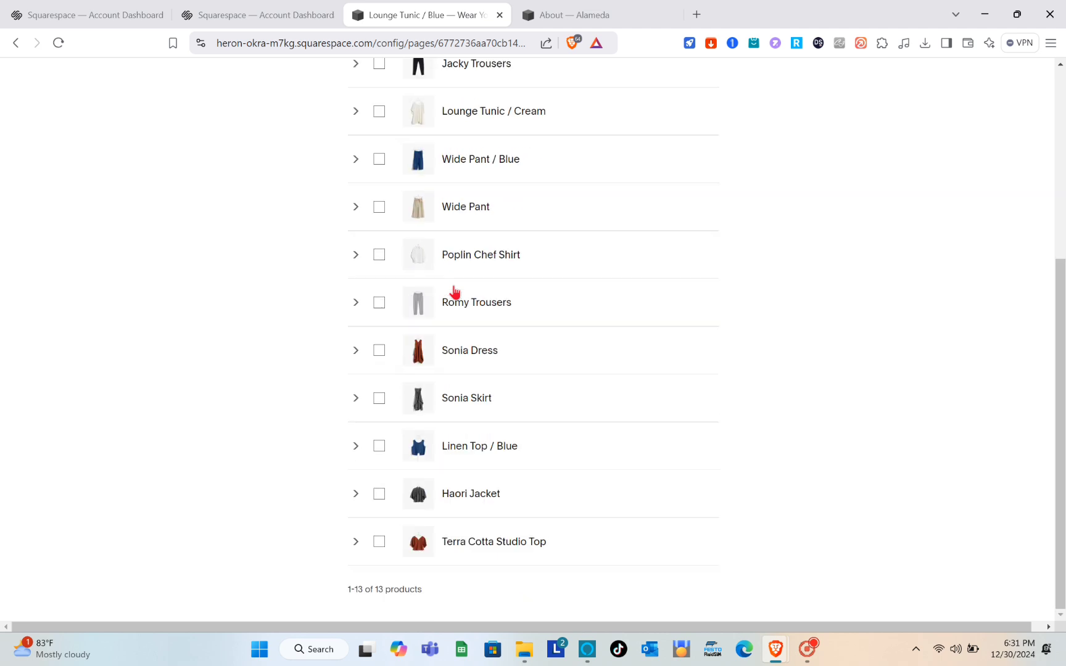
pyautogui.scroll(5, 455, 292)
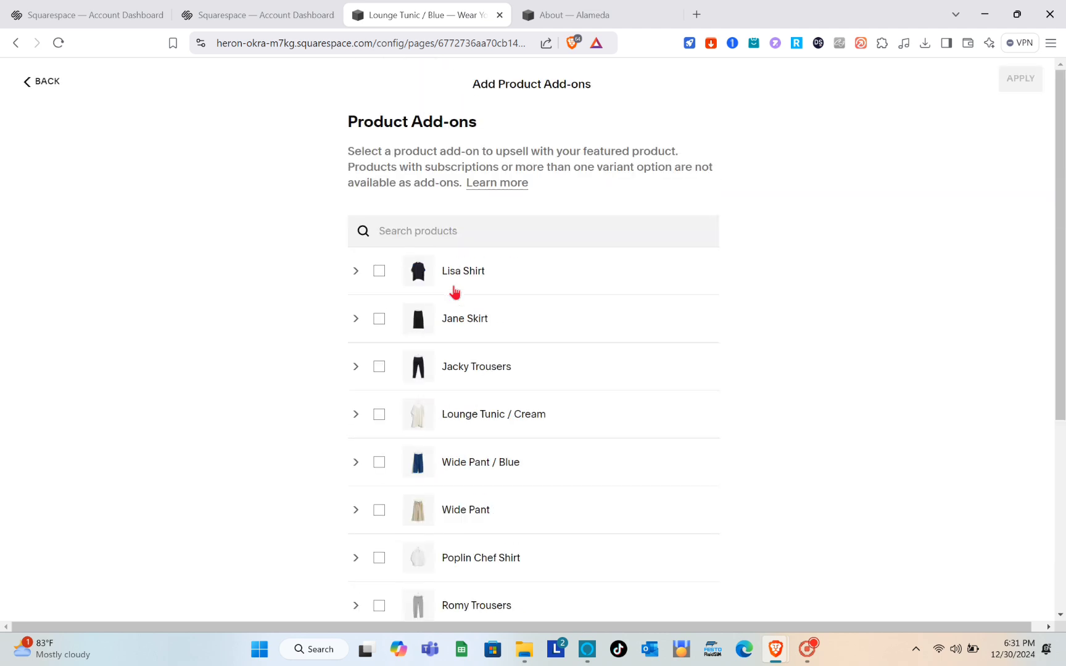
pyautogui.click(31, 87)
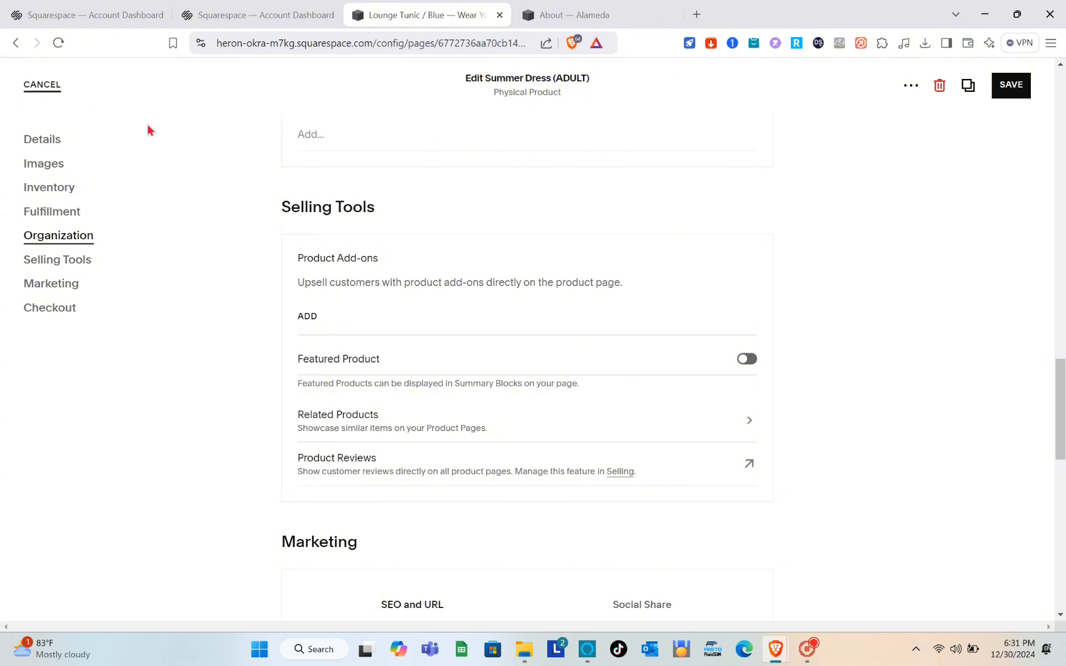
# - Create a new custom checkout form for the dress and add a Name field to it
pyautogui.scroll(-5, 402, 405)
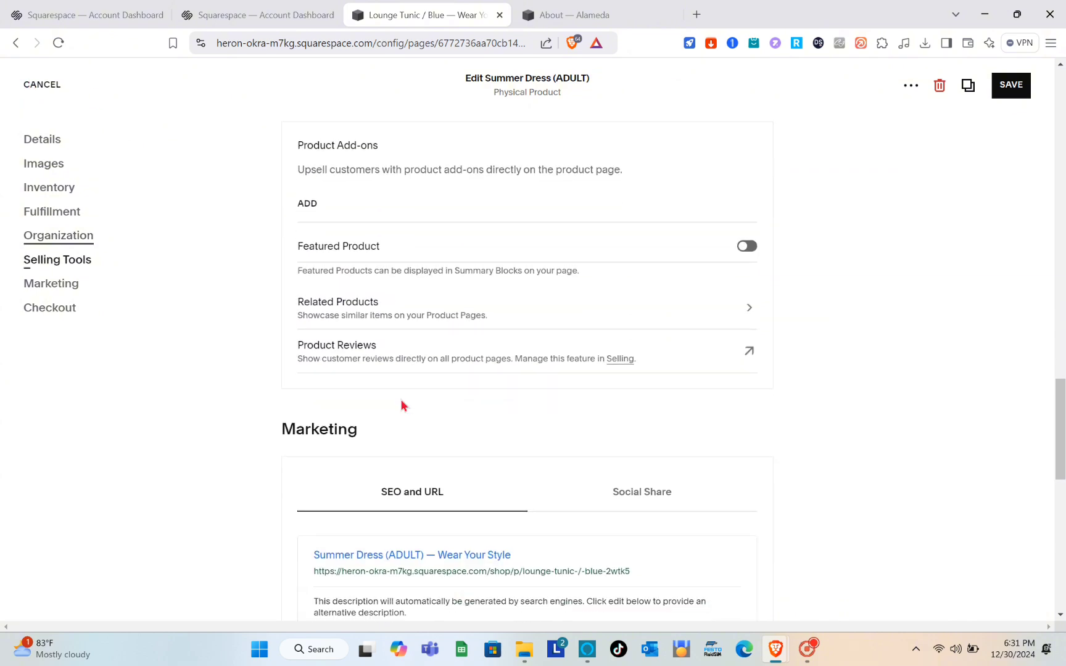
pyautogui.scroll(-4, 401, 401)
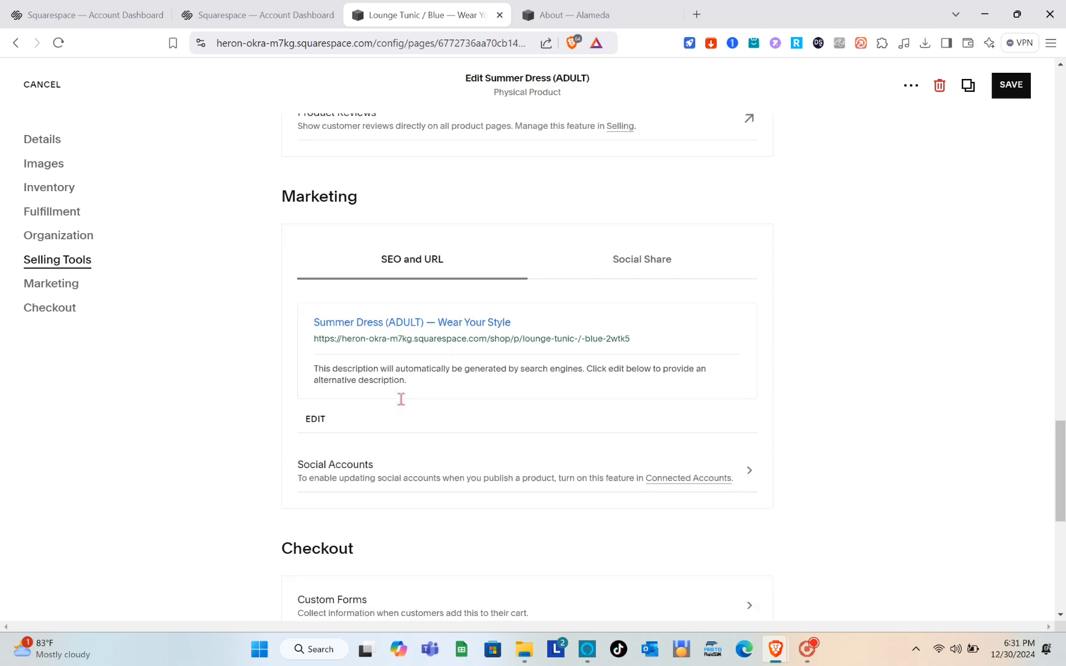
pyautogui.scroll(-1, 401, 405)
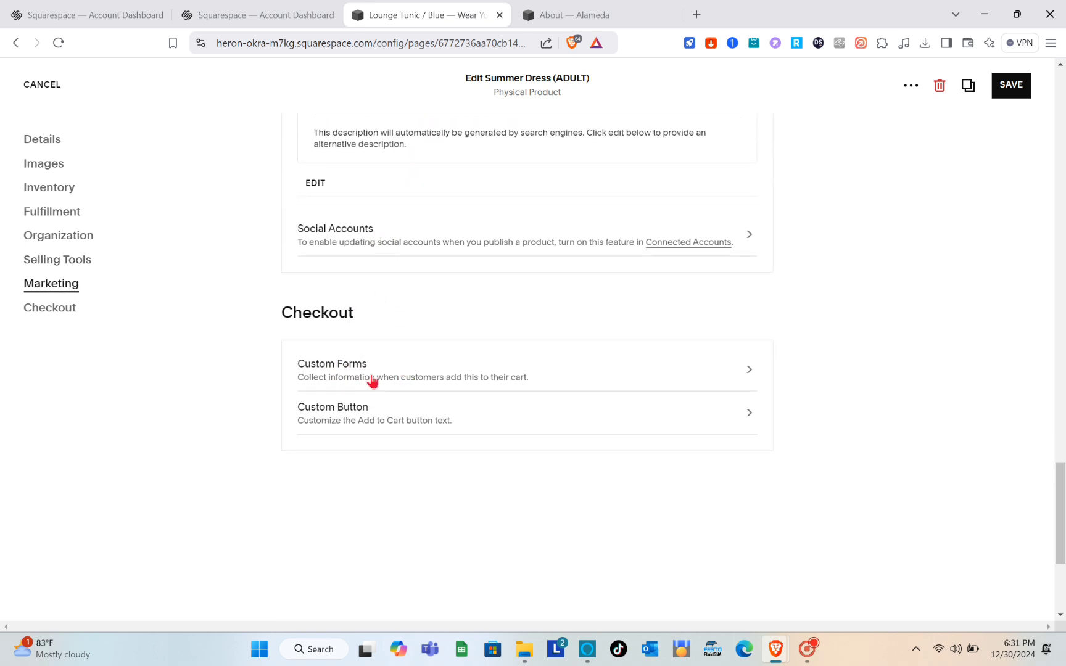
pyautogui.click(753, 382)
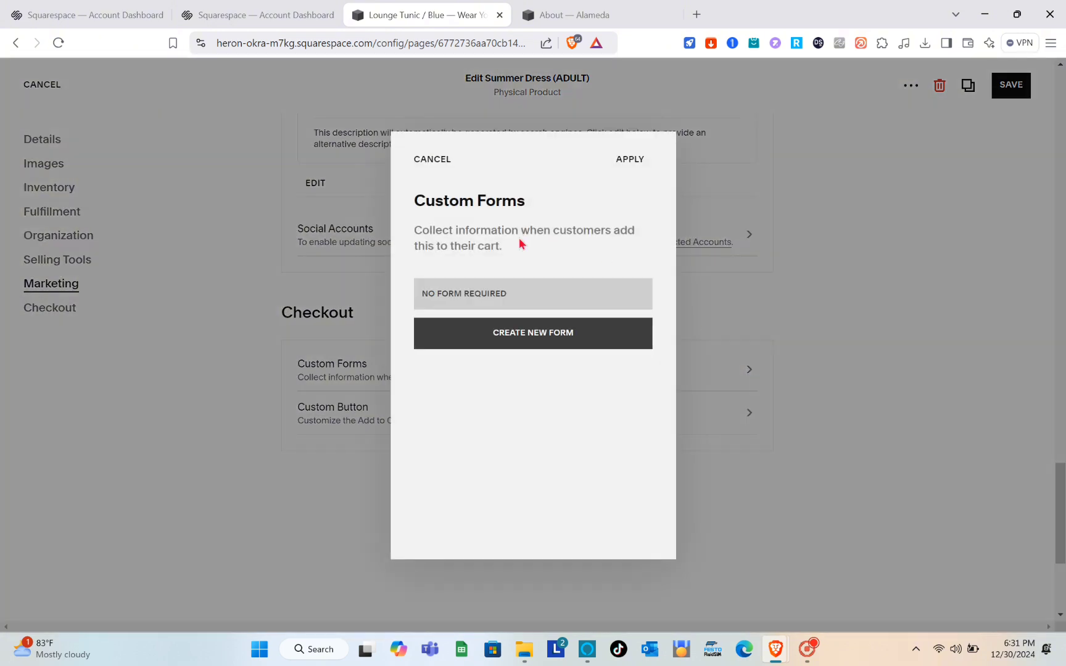
pyautogui.click(533, 341)
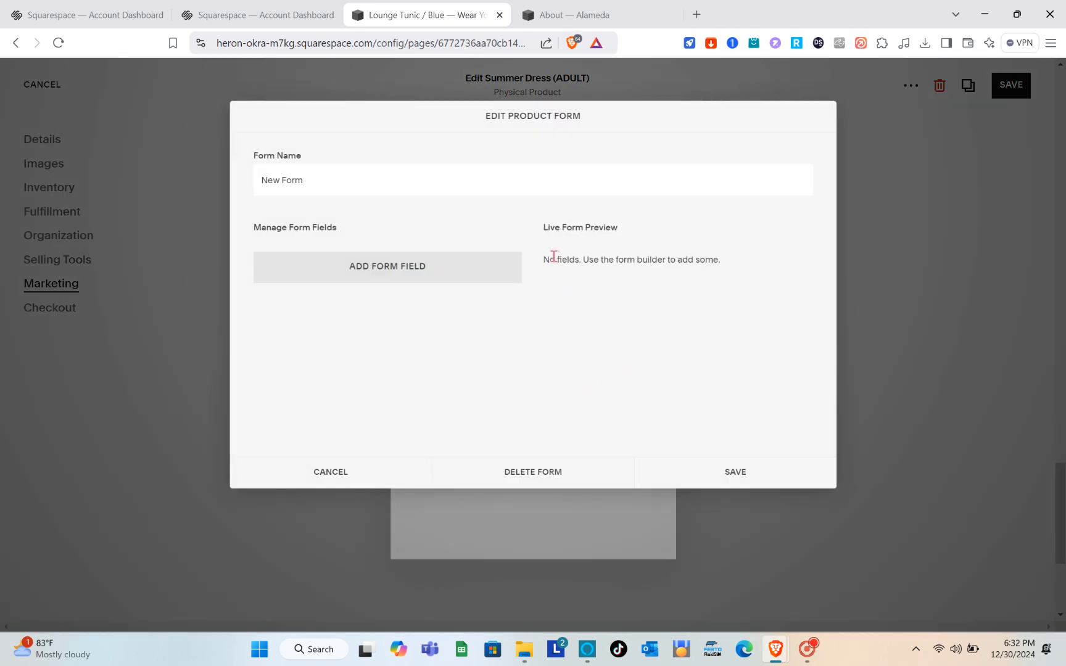
pyautogui.click(389, 267)
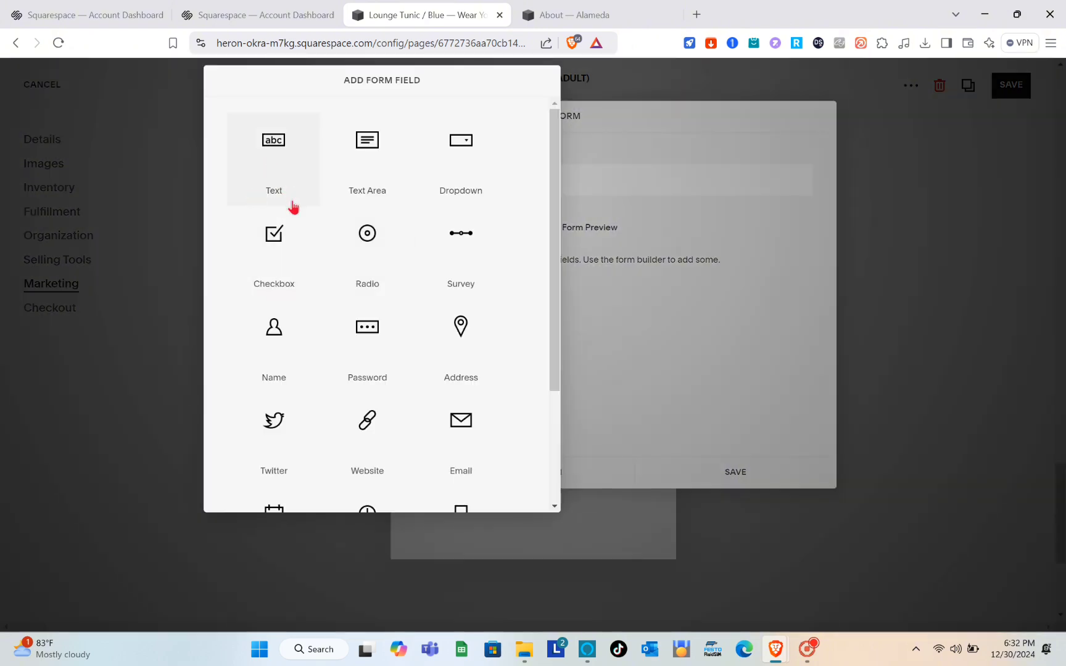
pyautogui.click(276, 344)
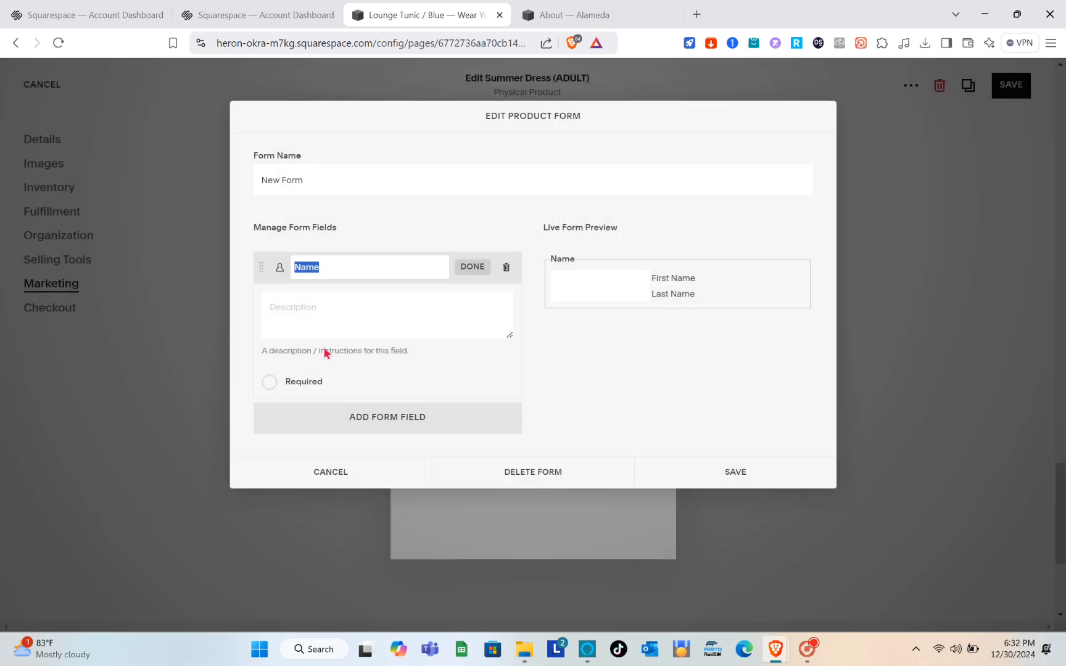
# - Add an Email field to the custom form, save the form and apply it to the product
pyautogui.click(370, 413)
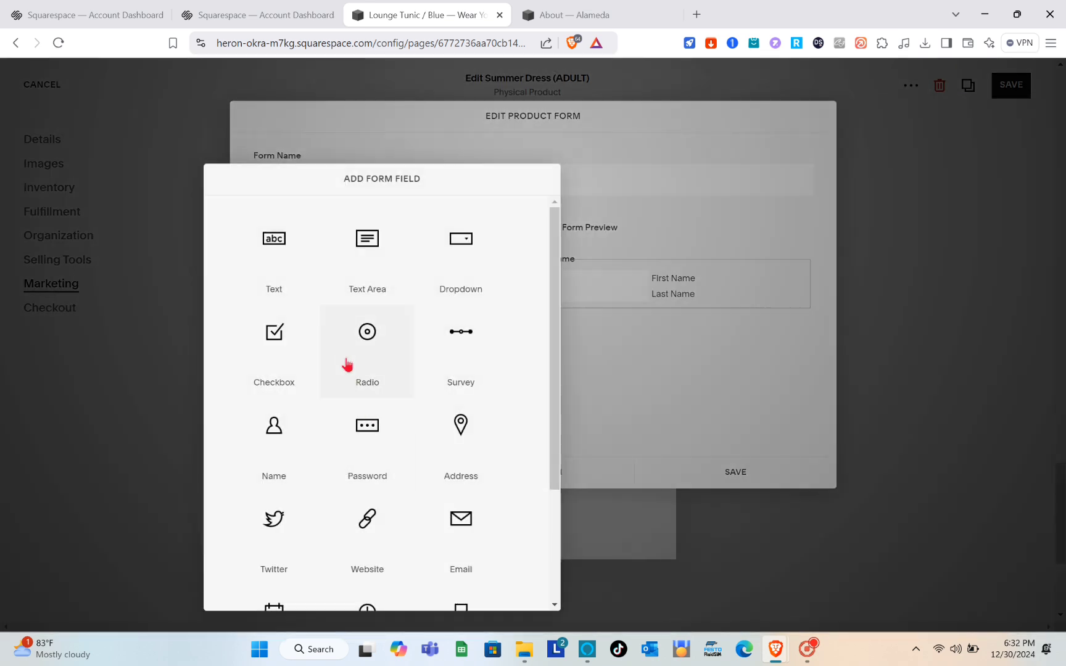
pyautogui.scroll(-3, 378, 432)
pyautogui.scroll(-1, 380, 431)
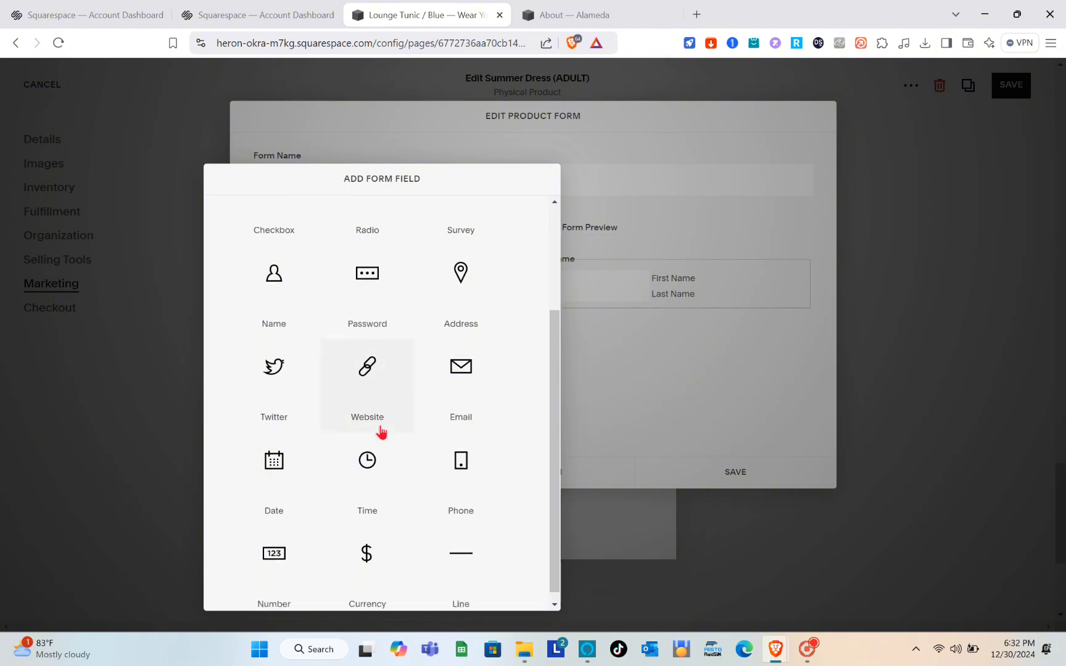
pyautogui.click(450, 362)
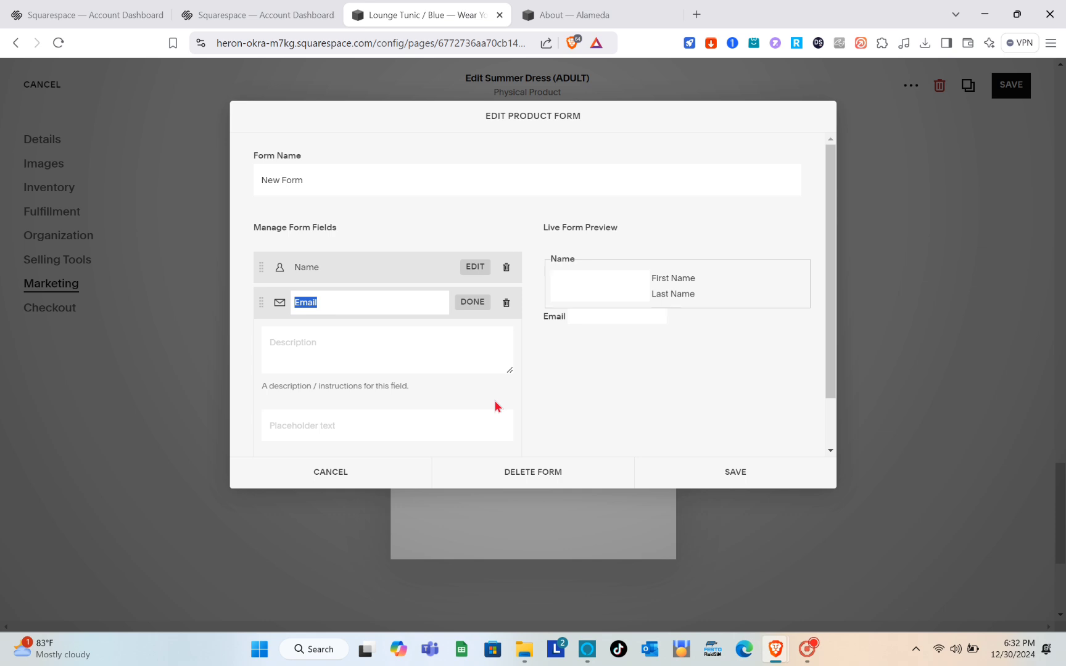
pyautogui.click(686, 477)
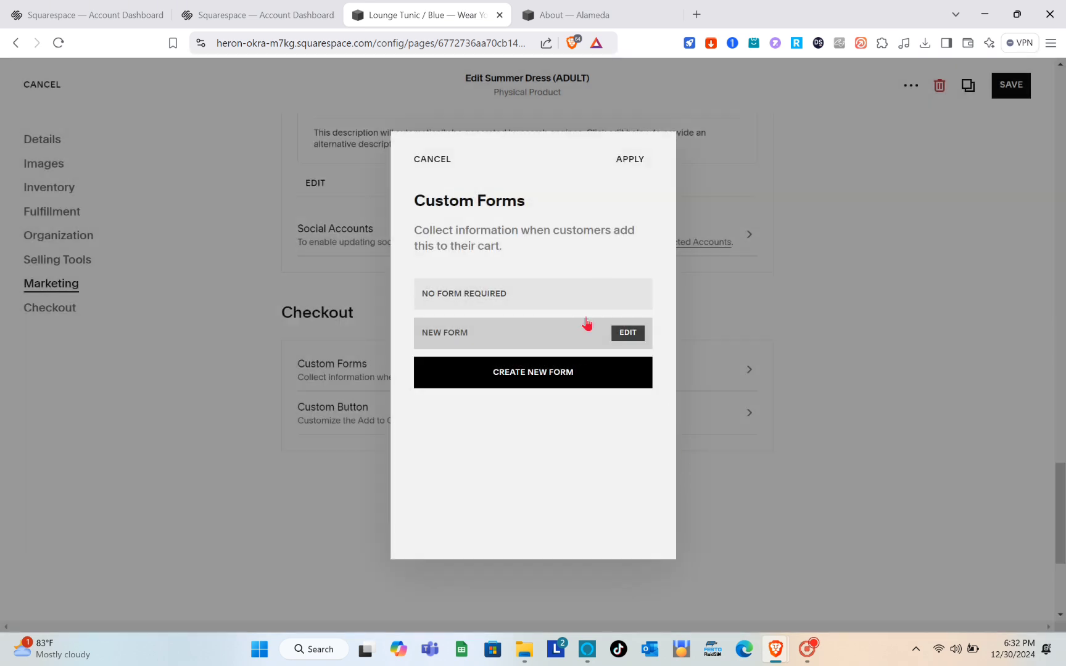
pyautogui.click(625, 160)
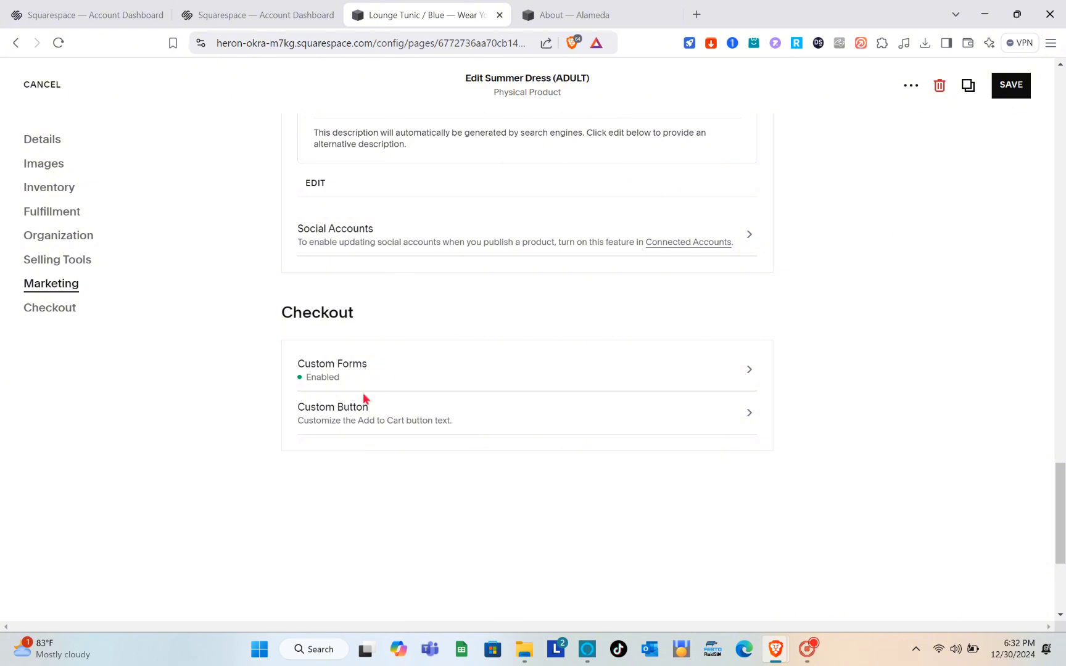
# - Check the custom label option for the product's purchase button and close it without enabling it
pyautogui.scroll(-2, 355, 423)
pyautogui.scroll(-2, 354, 423)
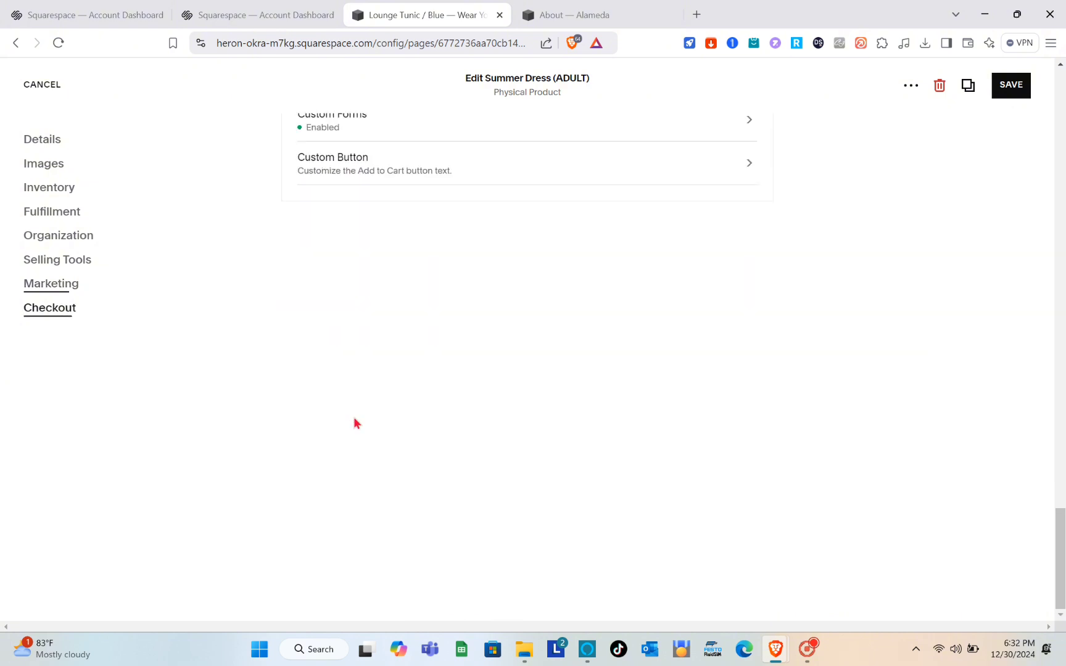
pyautogui.scroll(3, 436, 223)
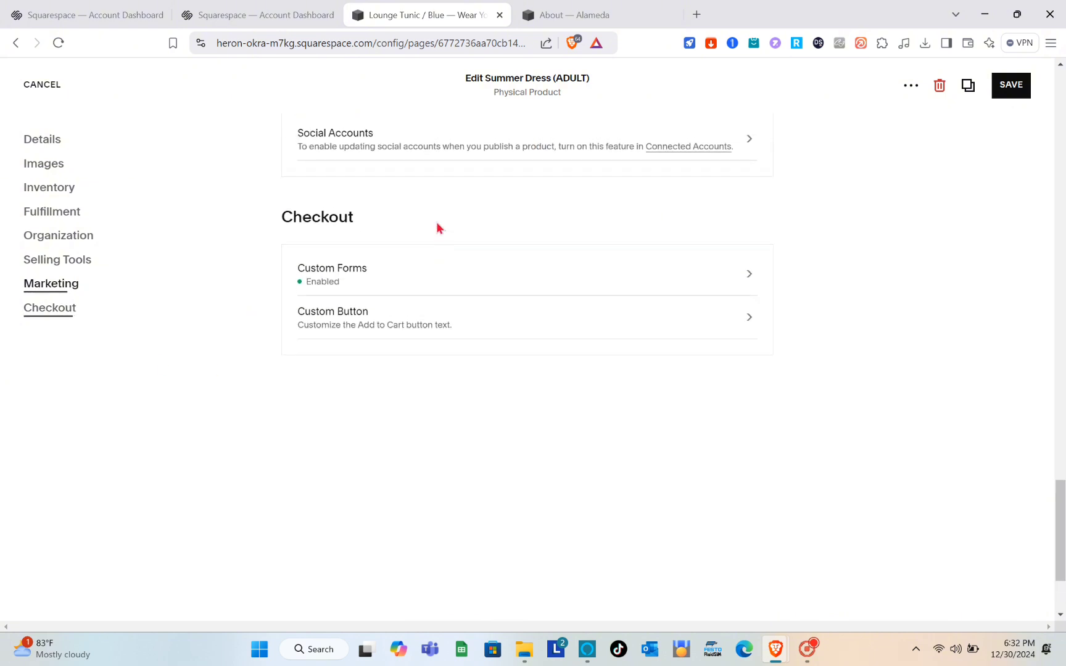
pyautogui.click(533, 331)
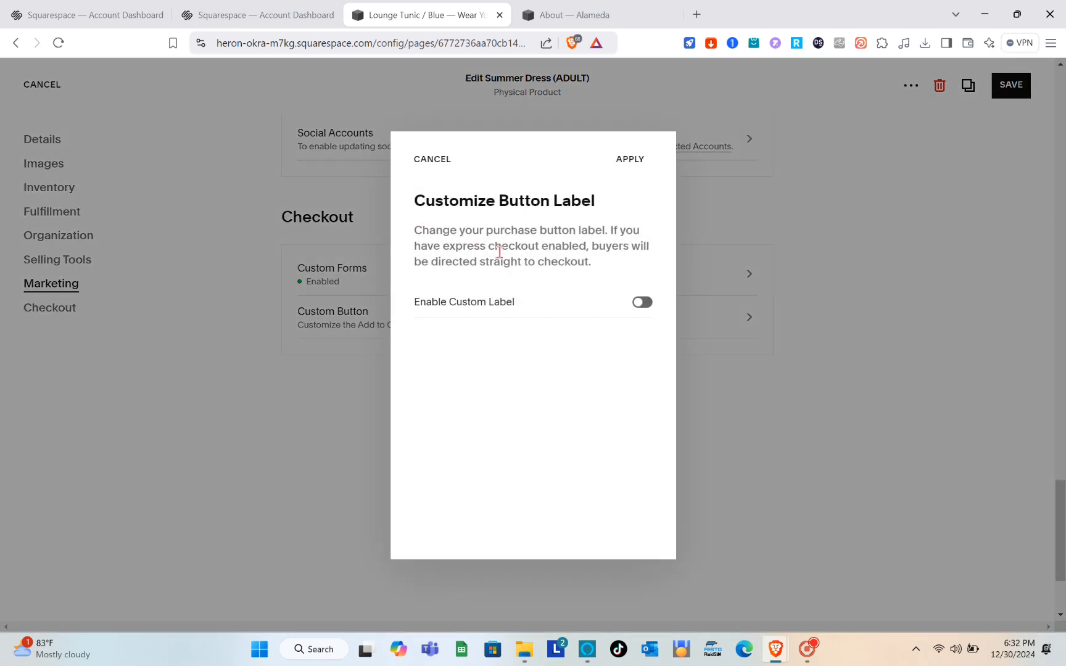
pyautogui.click(805, 266)
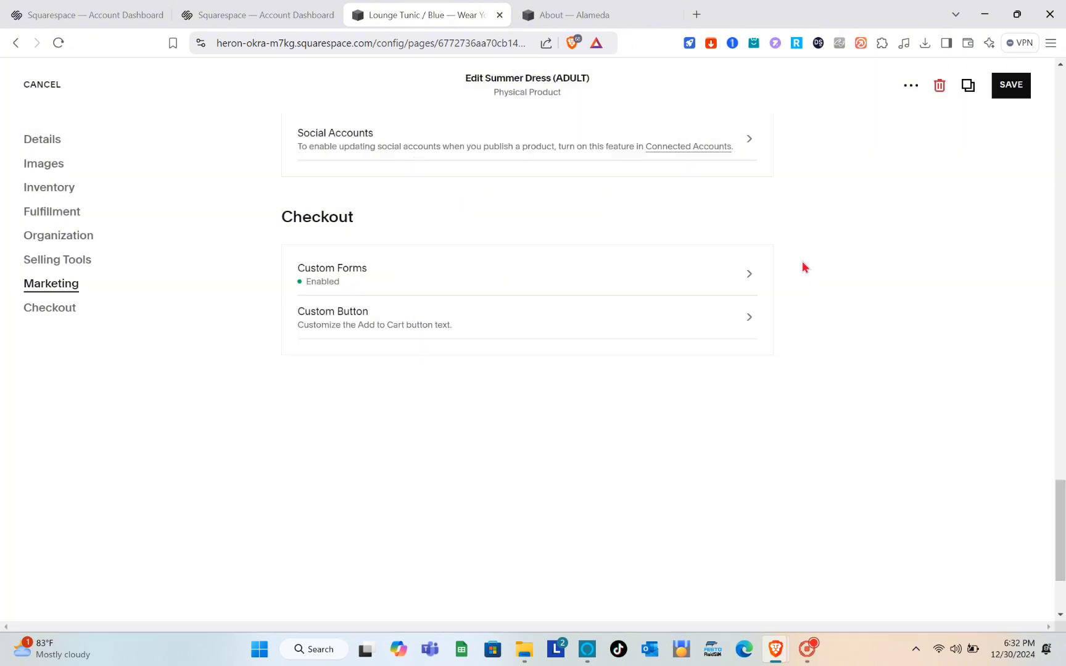
# - Save the Summer Dress (ADULT) product and review its product page from the title down to the purchase options
pyautogui.click(1006, 93)
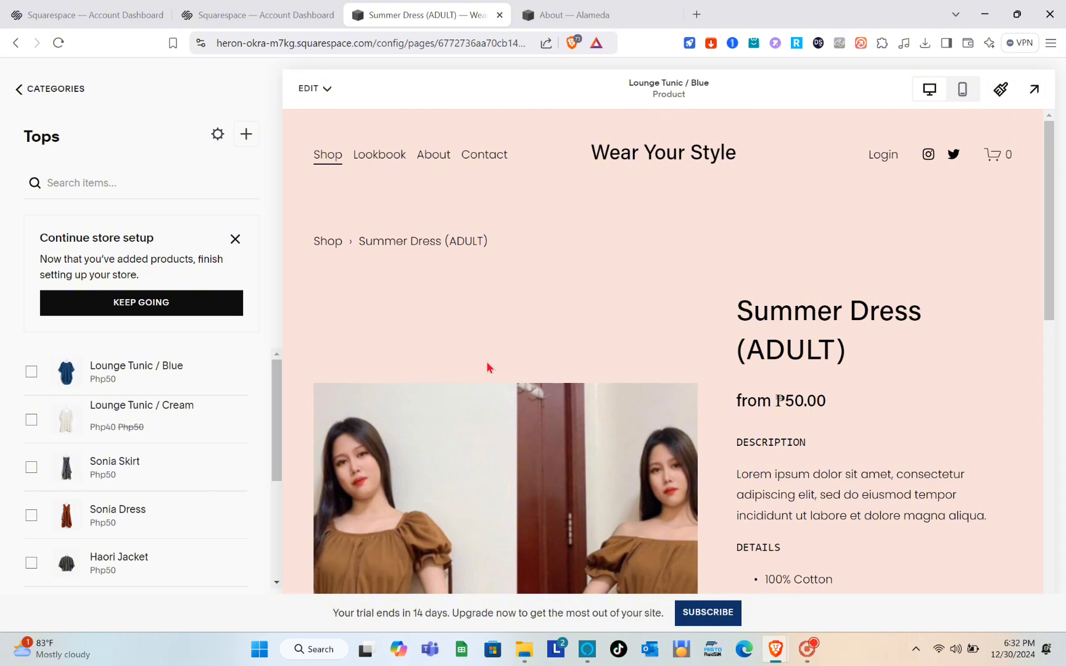
pyautogui.scroll(-6, 487, 364)
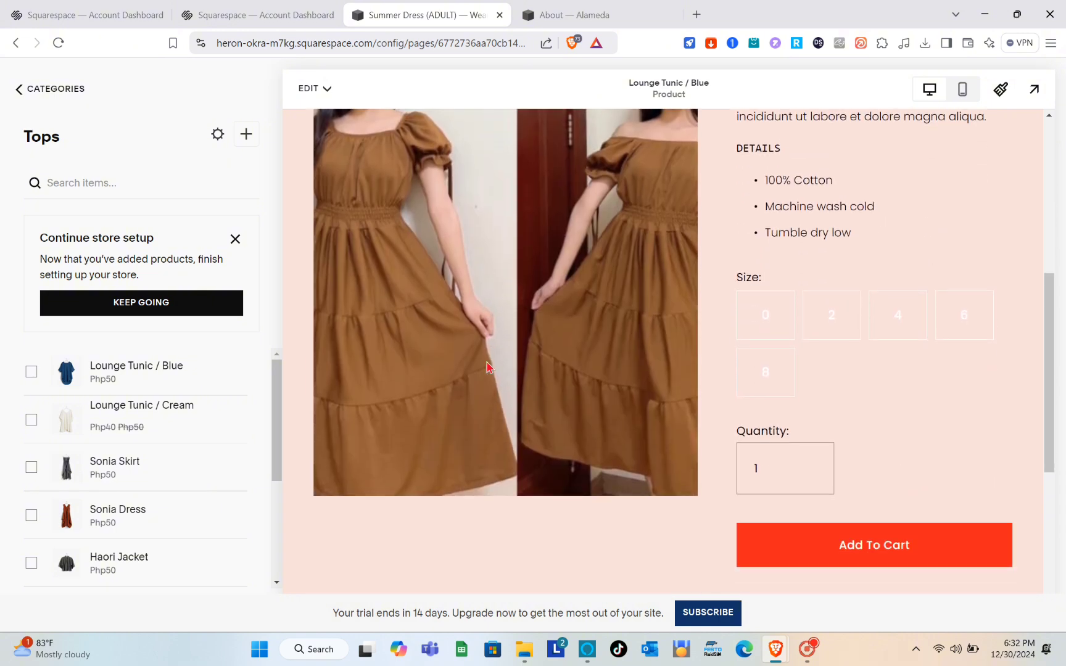
pyautogui.scroll(2, 487, 368)
pyautogui.scroll(-4, 488, 368)
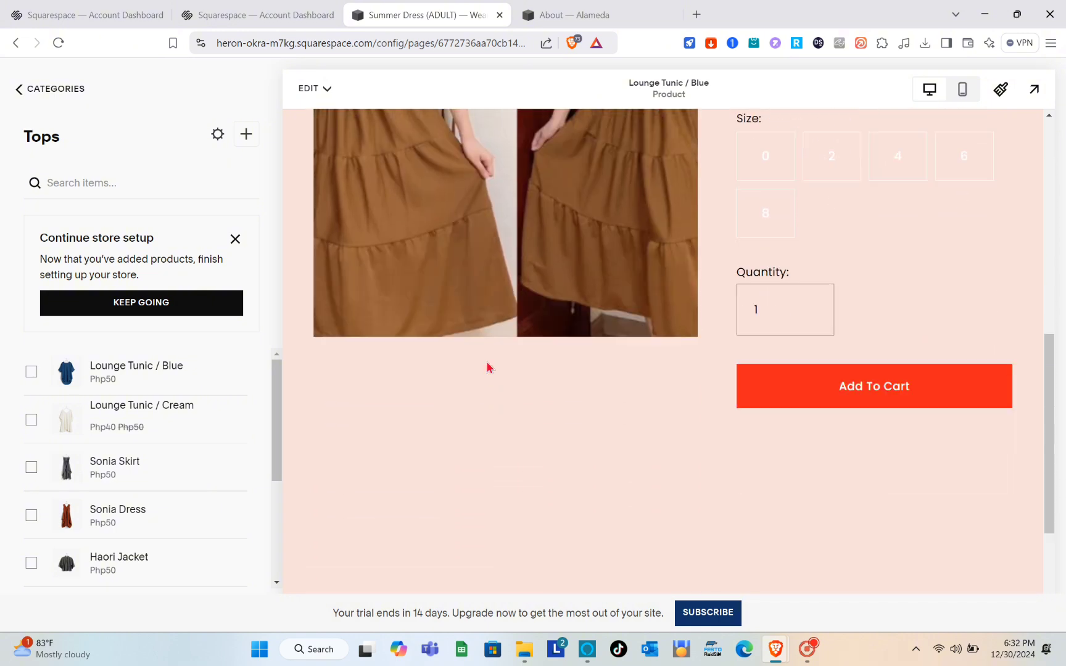
pyautogui.scroll(-4, 487, 368)
pyautogui.scroll(8, 487, 367)
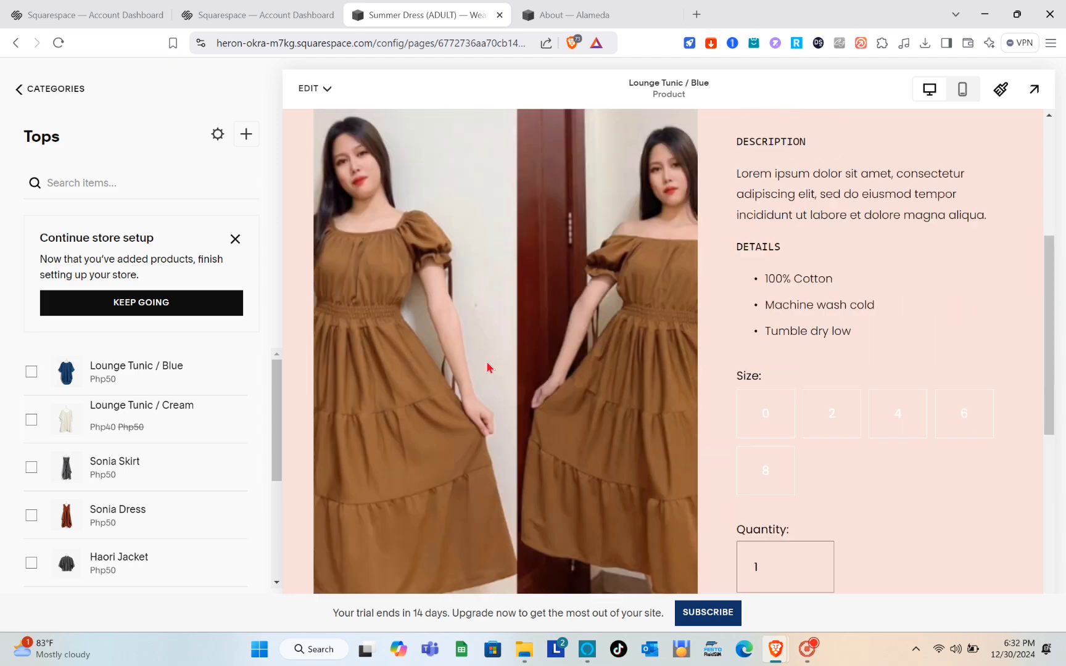
pyautogui.scroll(5, 487, 368)
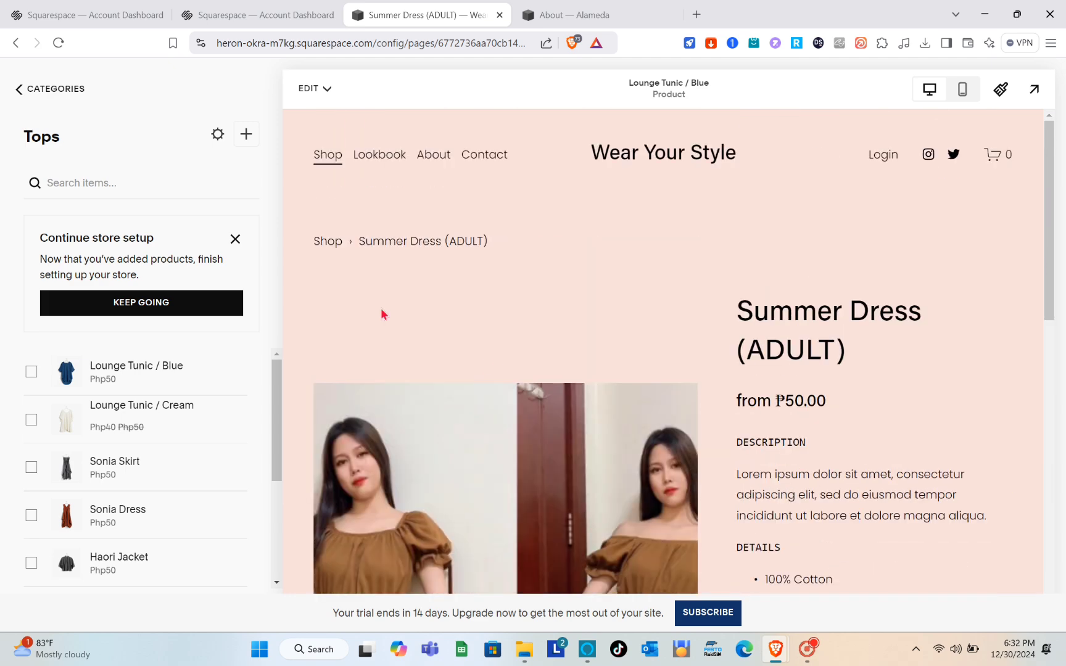
# - View the Lounge Tunic / Cream product page, dismiss the store setup notice and look through the Tops product list
pyautogui.click(146, 417)
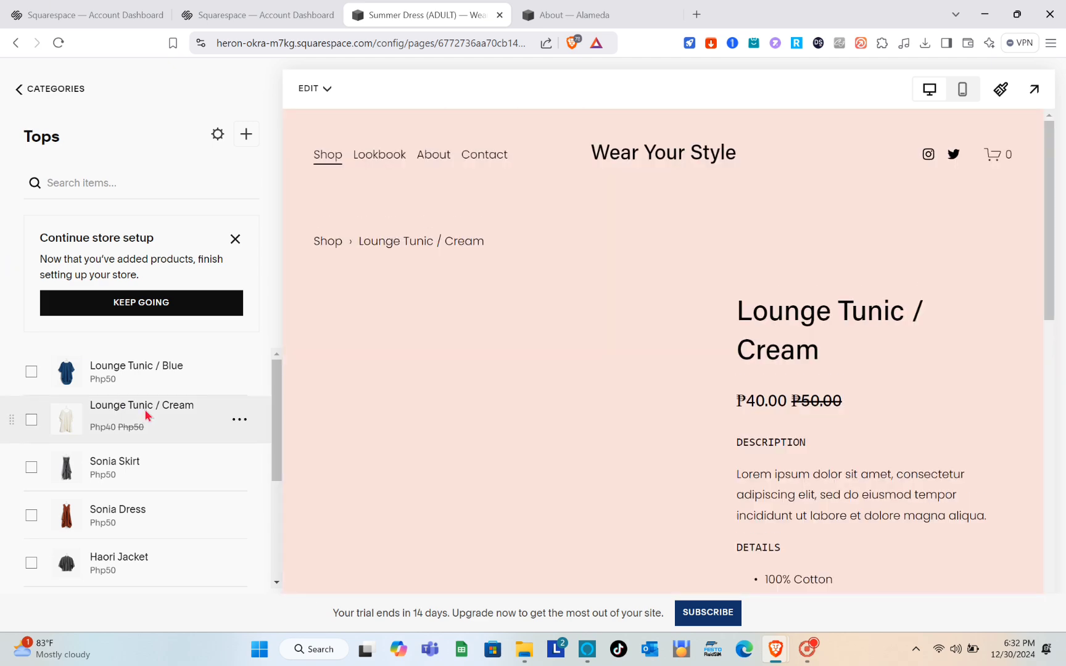
pyautogui.click(234, 238)
pyautogui.scroll(-1, 180, 320)
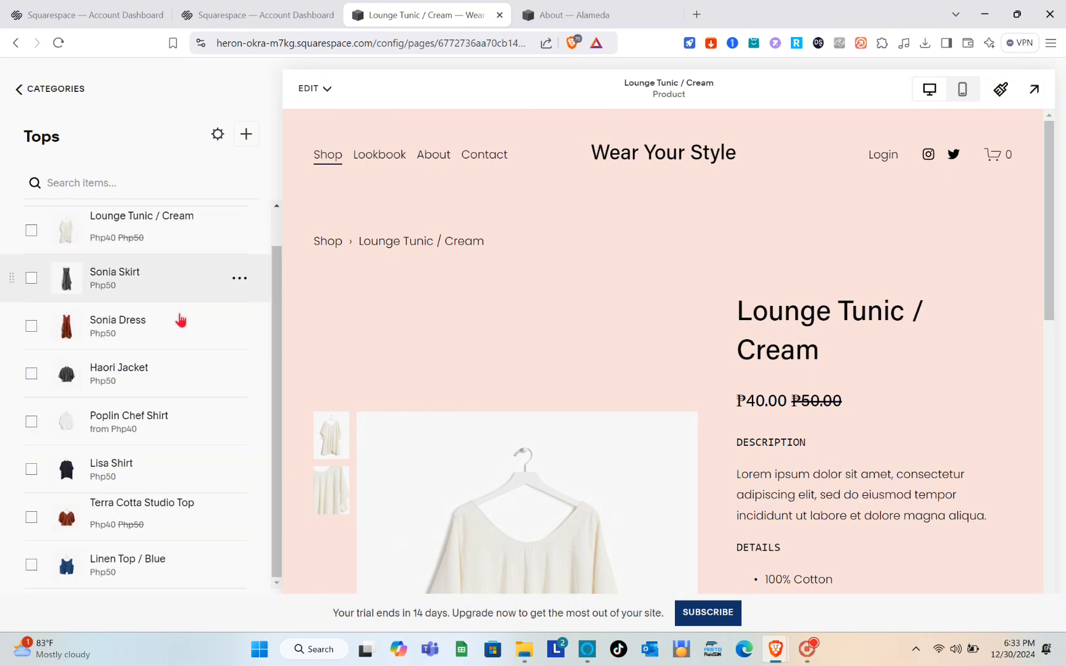
pyautogui.scroll(1, 180, 319)
pyautogui.scroll(-5, 479, 439)
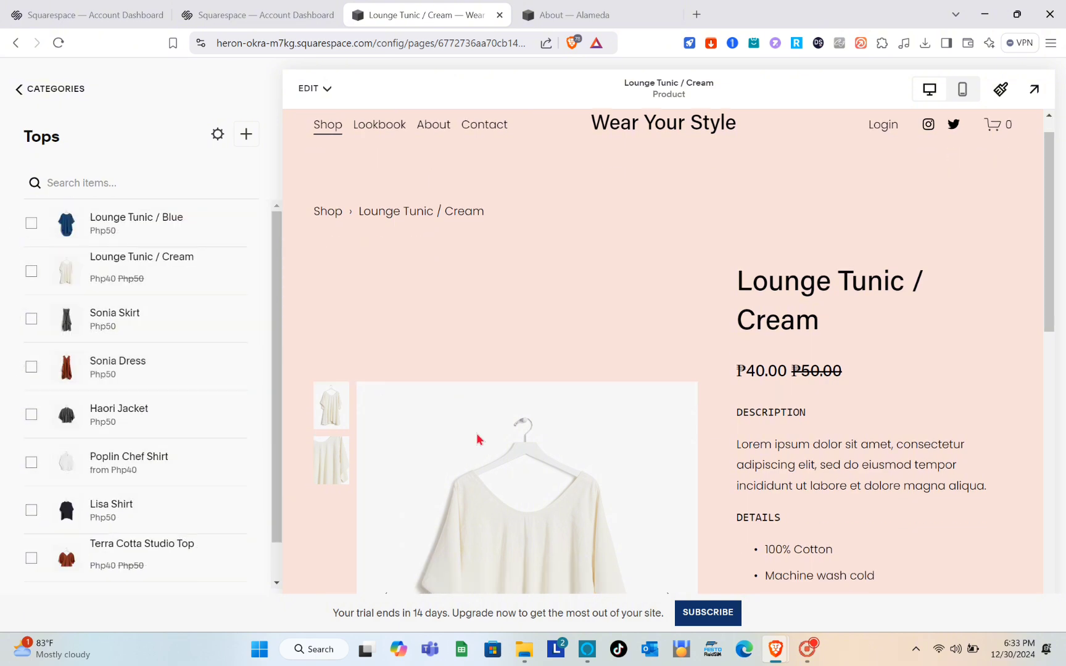
pyautogui.scroll(5, 479, 439)
pyautogui.scroll(-1, 123, 373)
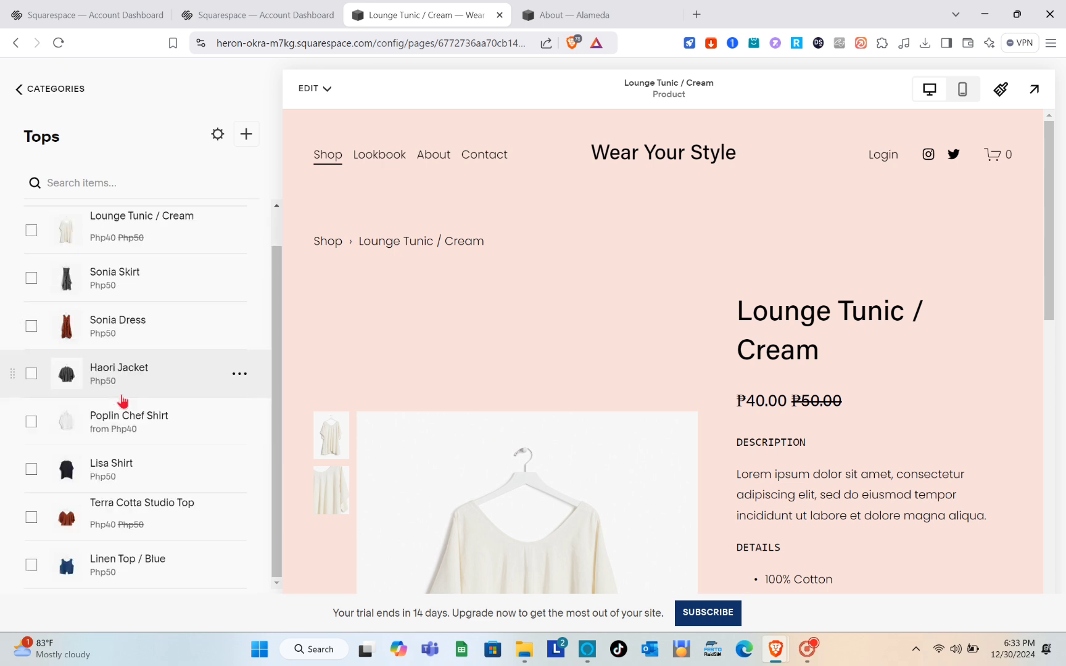
pyautogui.scroll(1, 123, 398)
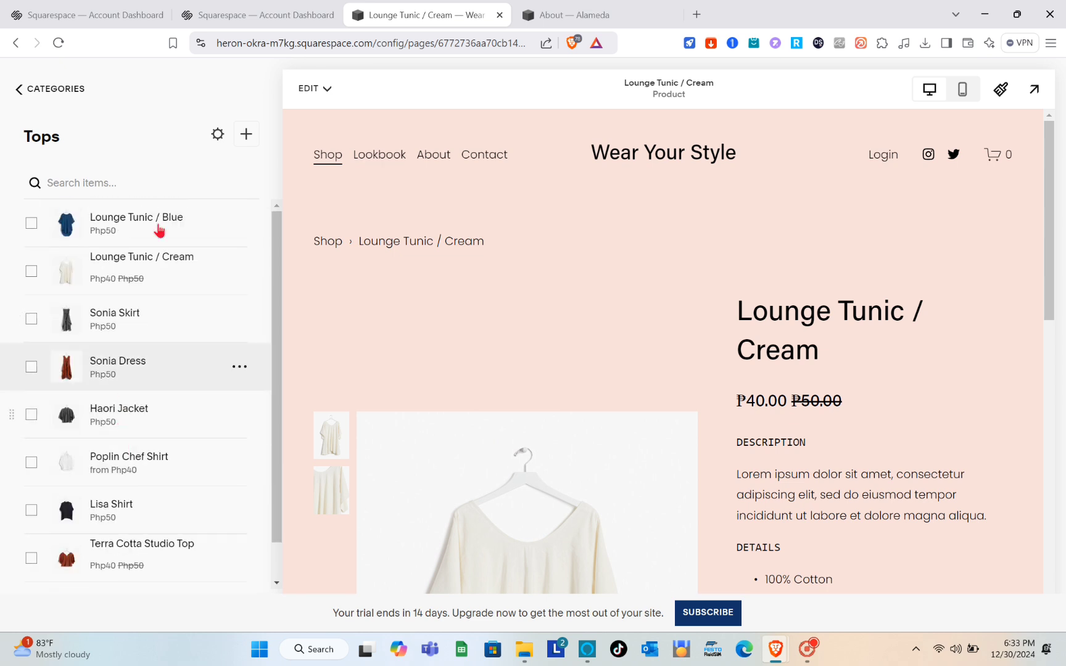
# - Create a new physical product in Tops and name it Summer Dress For Kids
pyautogui.click(247, 135)
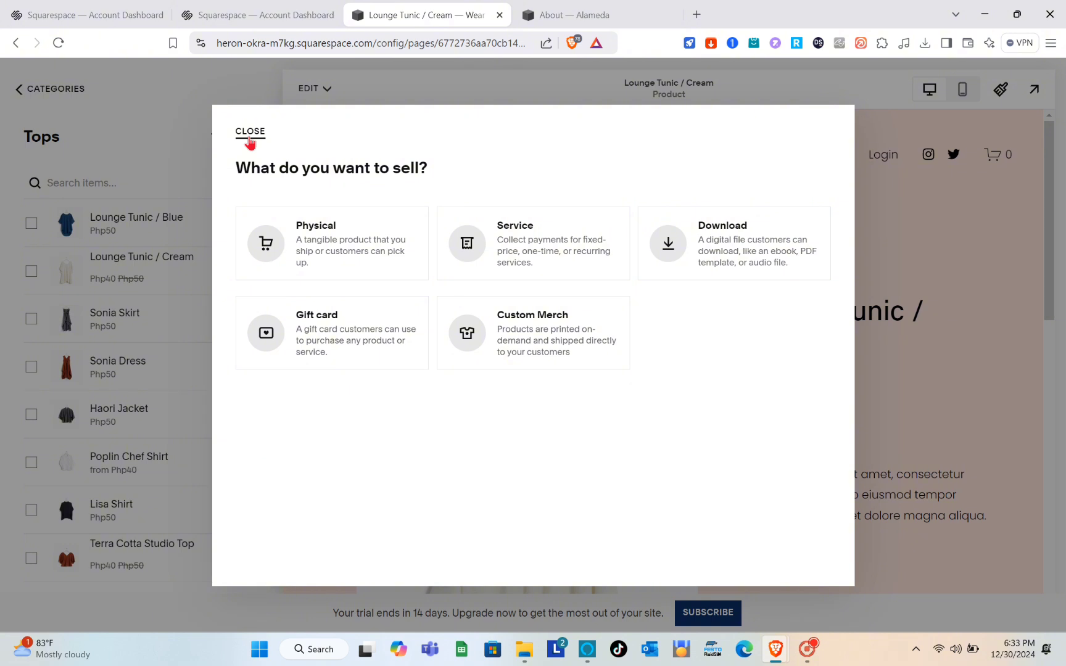
pyautogui.click(344, 274)
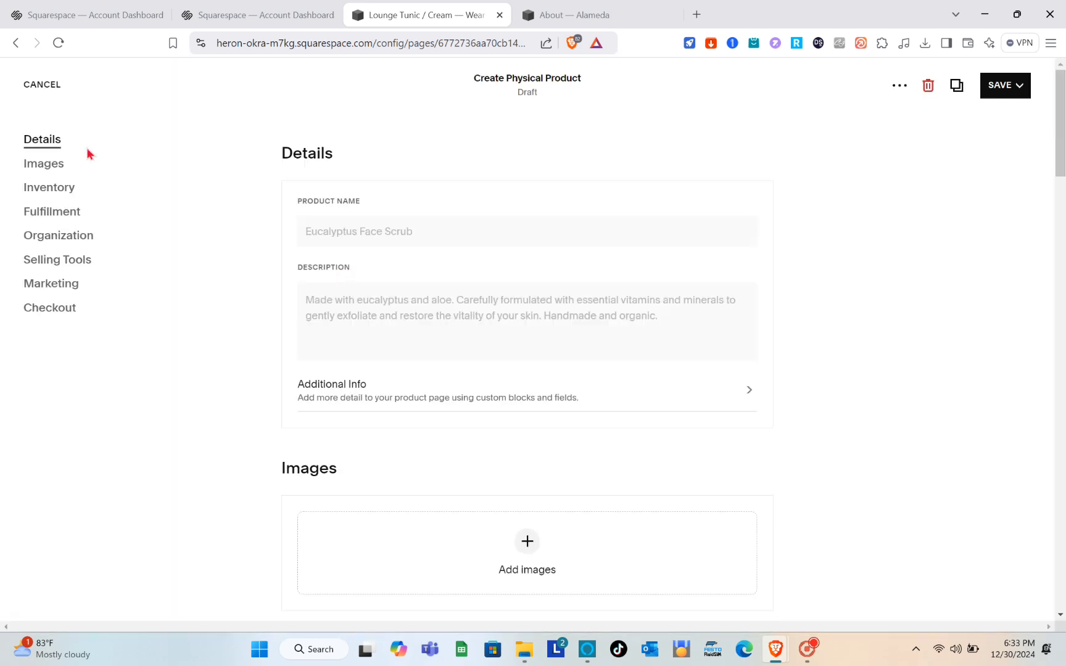
pyautogui.click(15, 43)
pyautogui.click(386, 232)
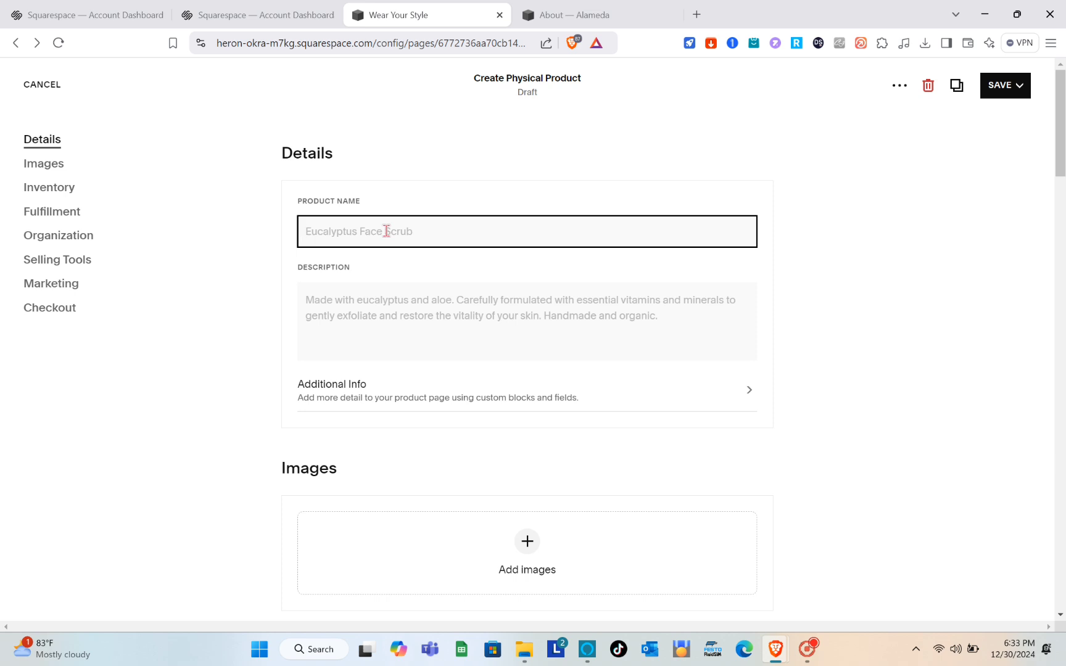
pyautogui.write('Su')
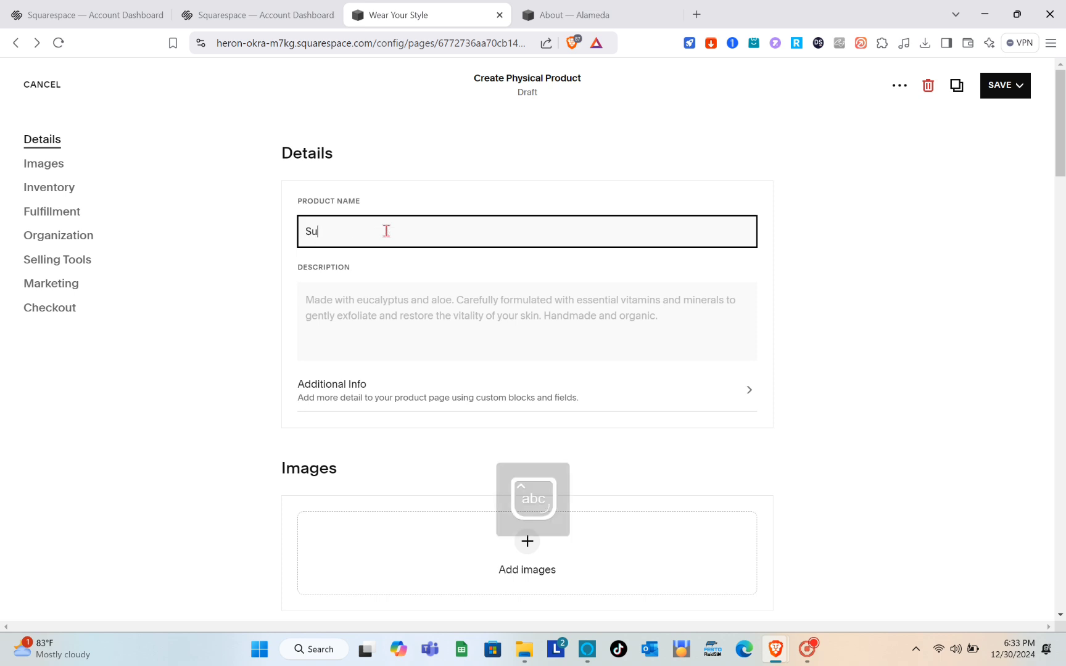
pyautogui.write('mmer Dress For kKids')
# - Generate the product description with Squarespace AI using the prompt "Write a paragraph about kids summer dress"
pyautogui.click(395, 317)
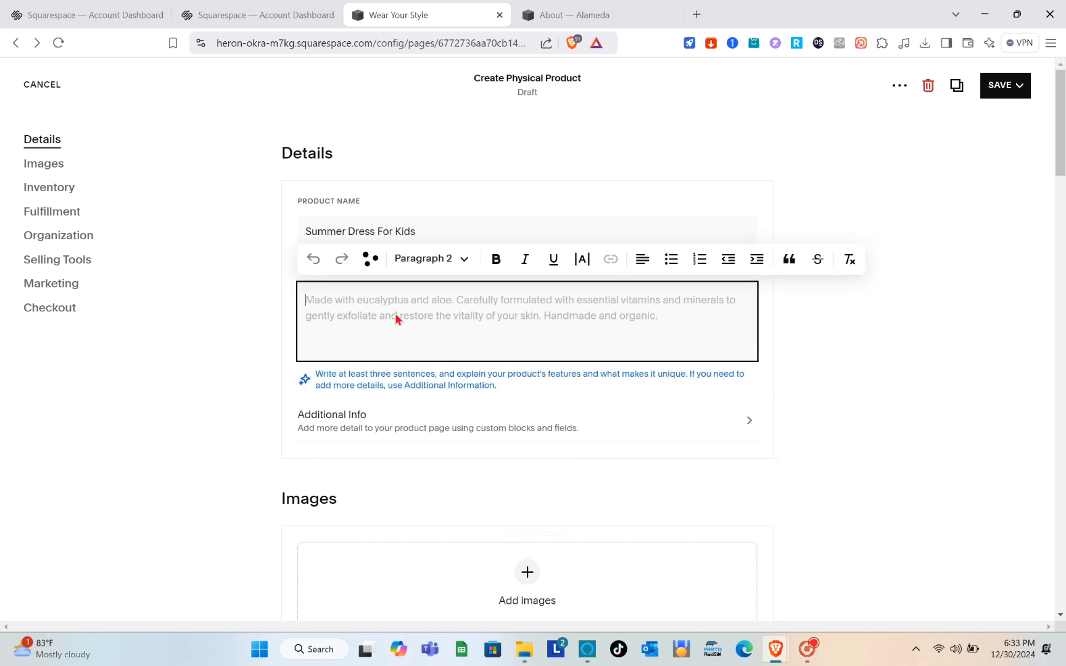
pyautogui.click(370, 262)
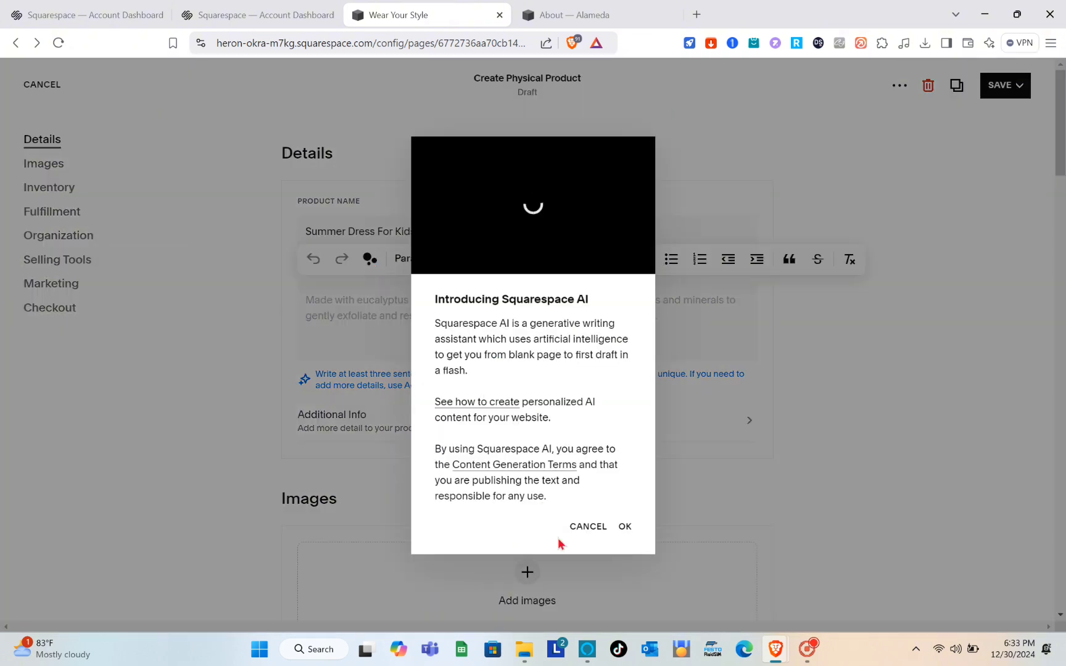
pyautogui.click(625, 527)
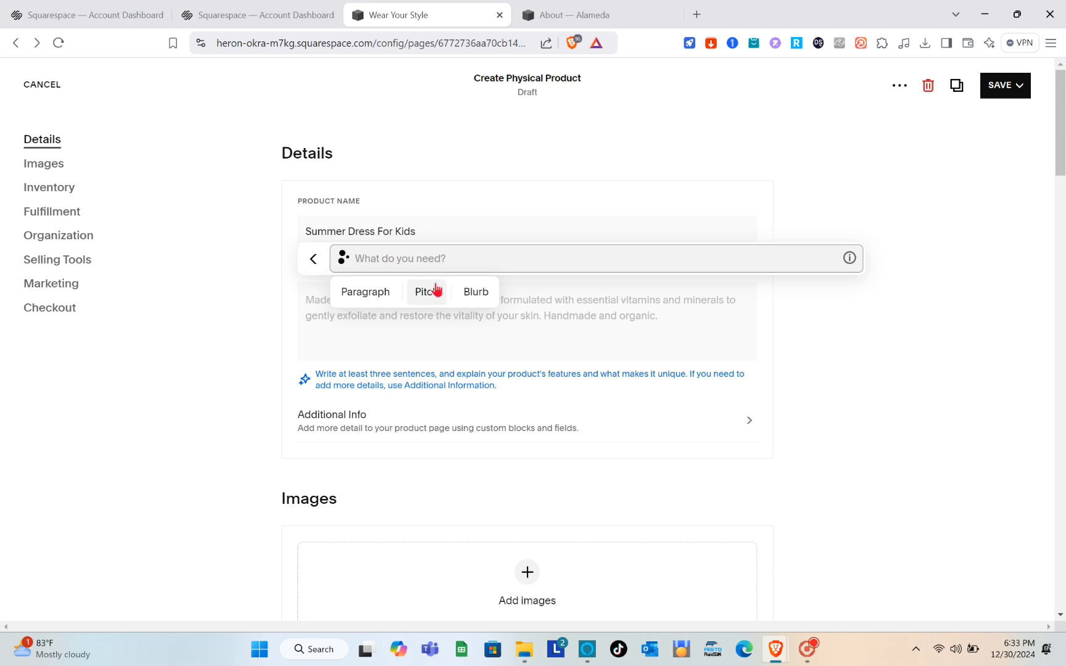
pyautogui.click(380, 291)
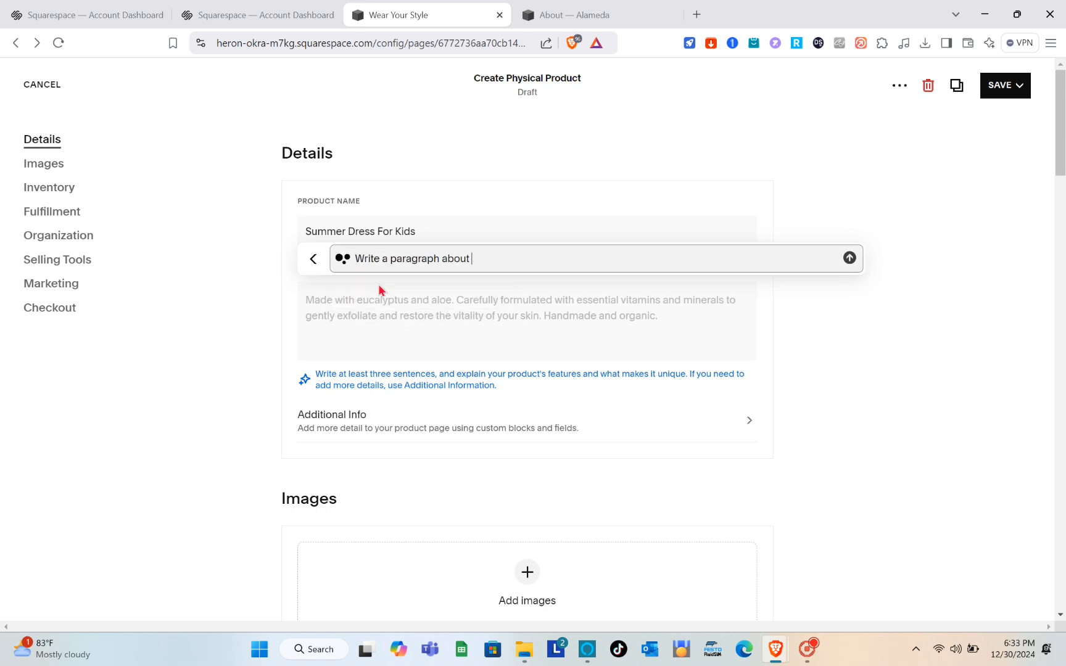
pyautogui.write('kids summer dress')
pyautogui.press('Return')
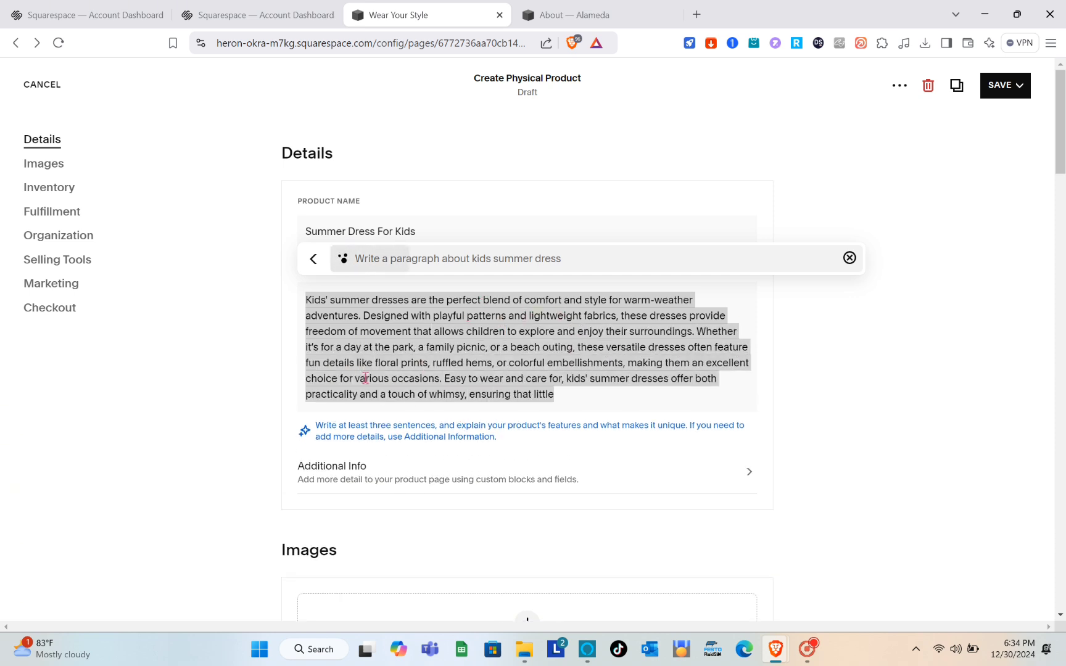
pyautogui.click(372, 422)
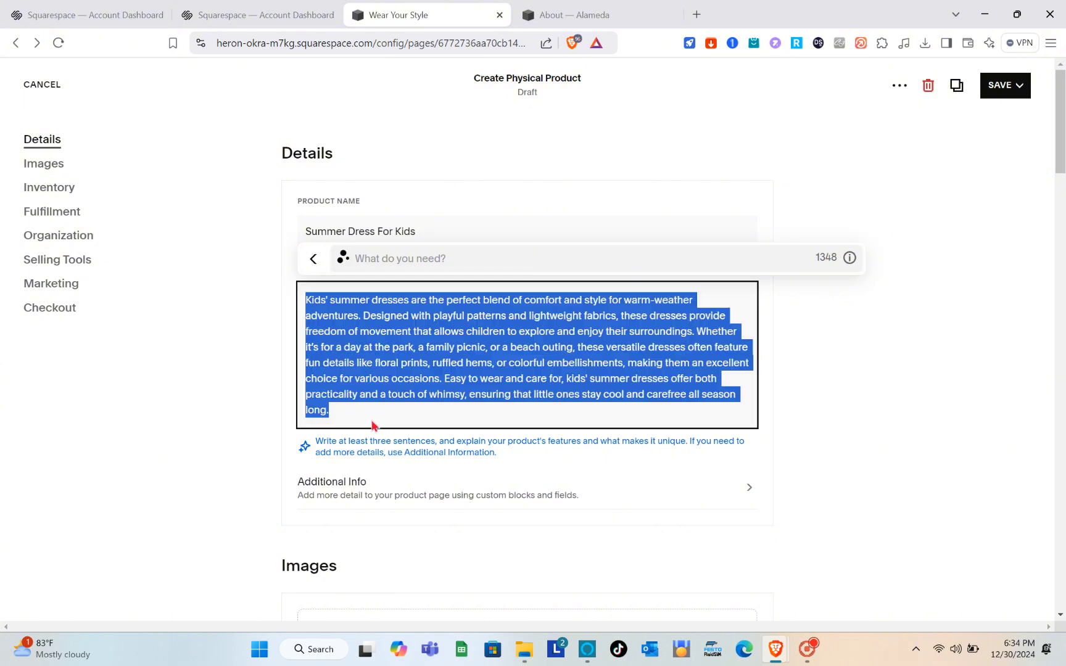
pyautogui.click(432, 412)
# - Upload the floral kids' dress image Screenshot 2024-12-30 182723.png from the Squarespace folder as the product image
pyautogui.scroll(-2, 432, 412)
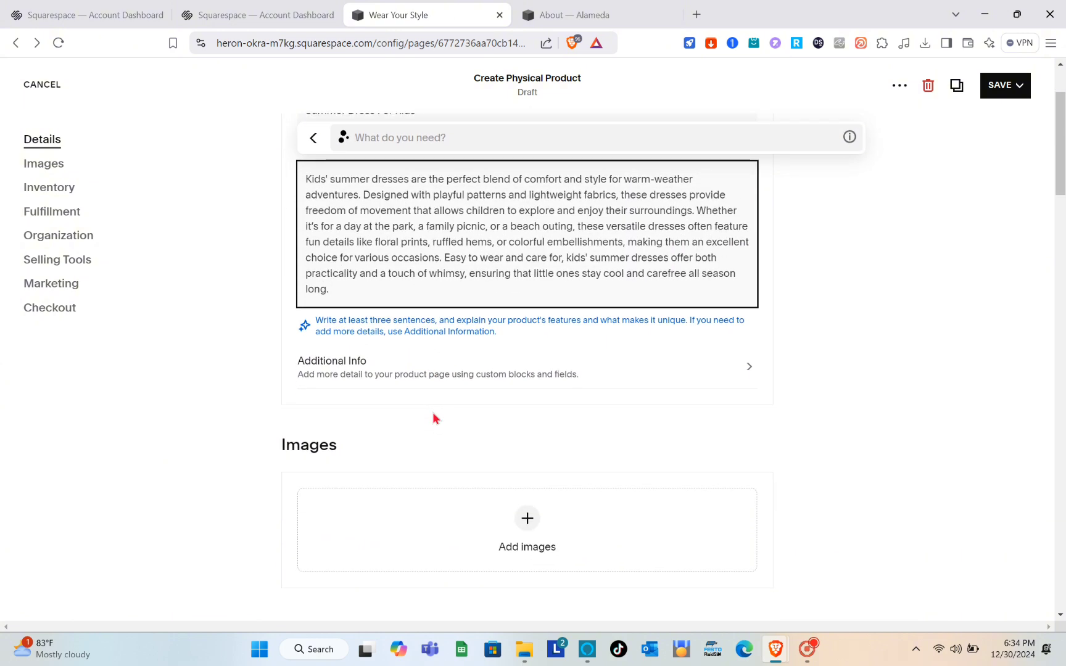
pyautogui.scroll(-1, 433, 412)
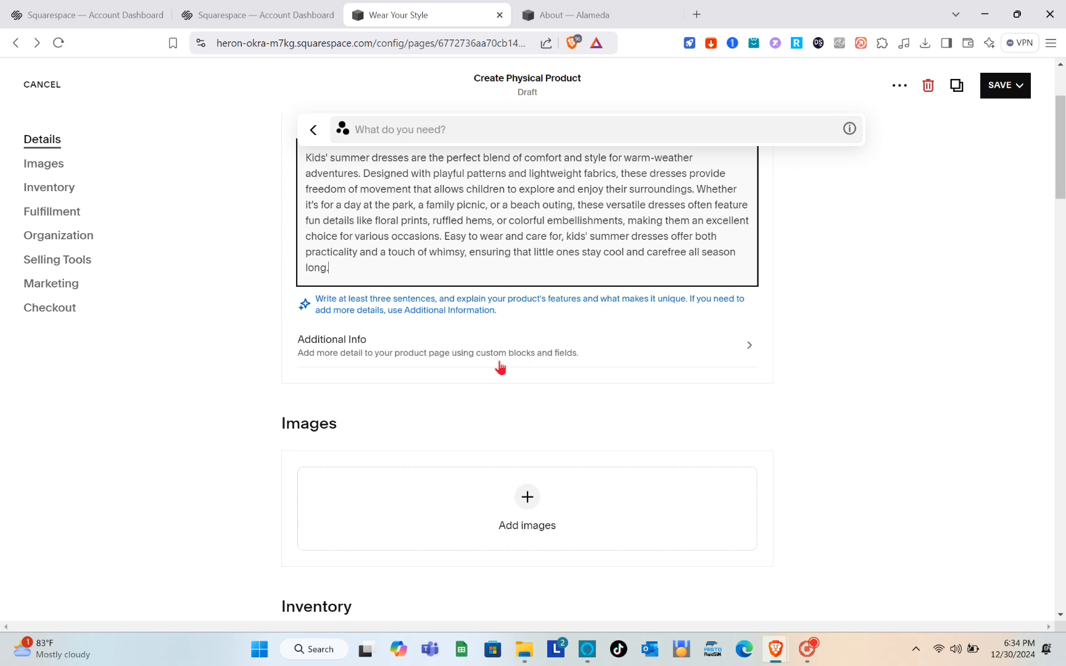
pyautogui.scroll(-3, 370, 431)
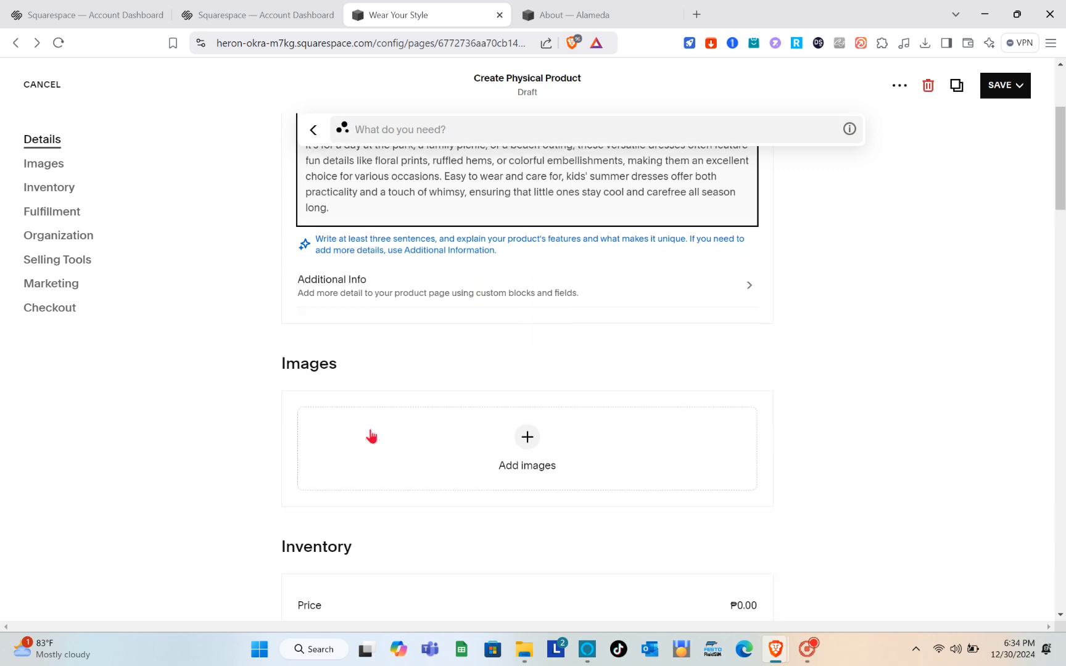
pyautogui.click(534, 389)
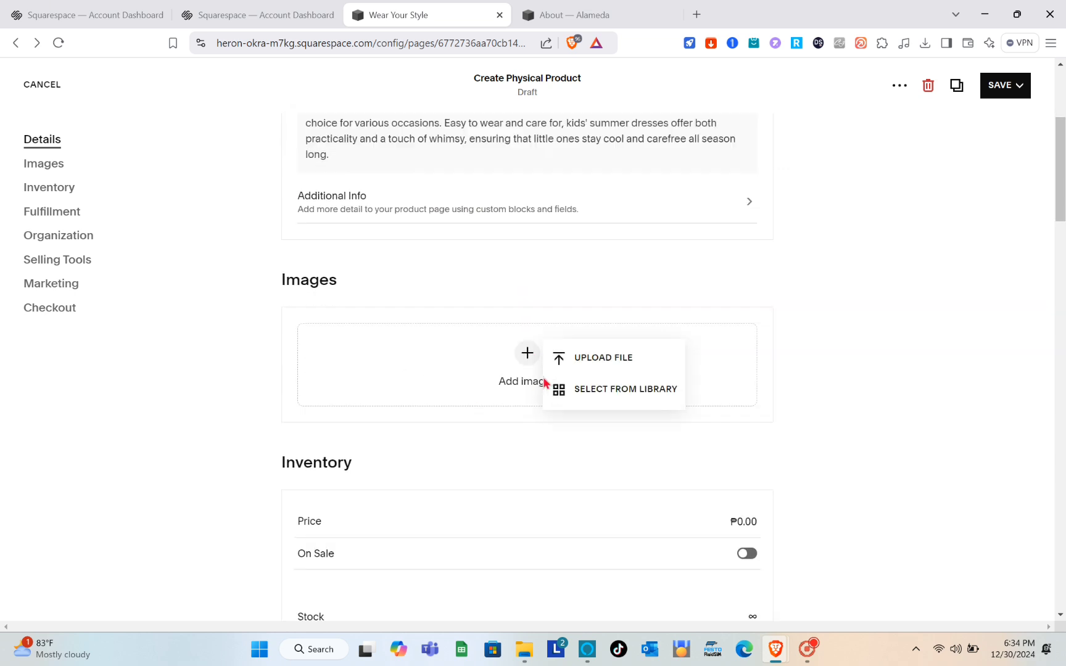
pyautogui.click(597, 358)
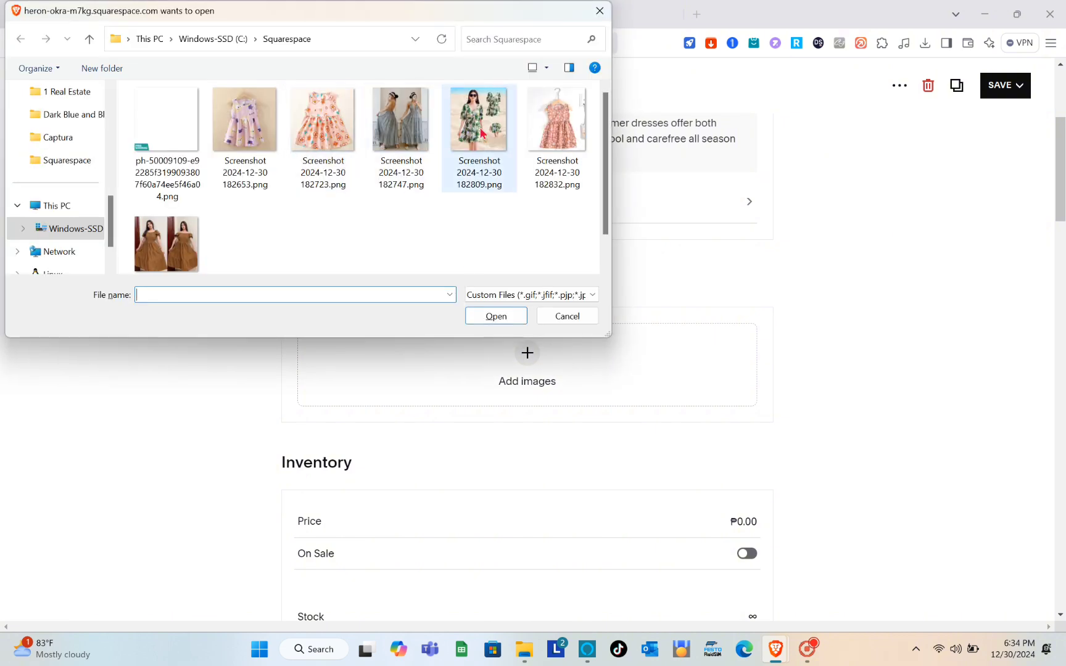
pyautogui.doubleClick(316, 137)
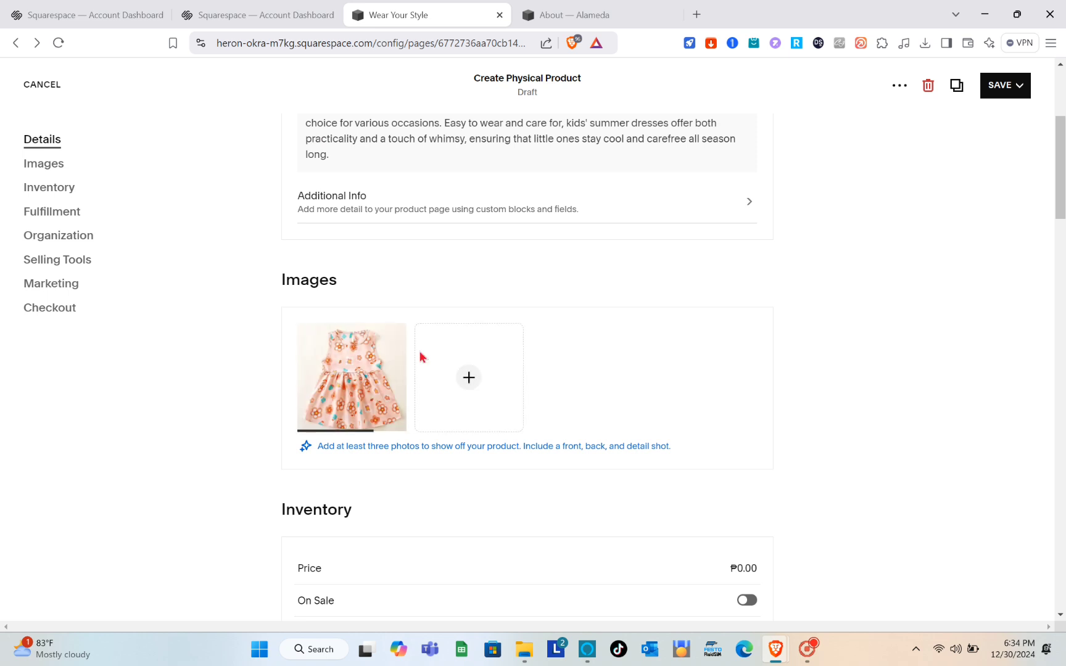
# - Set the kids' dress price to ₱100, mark it as on sale and set the sale price to ₱89
pyautogui.scroll(-1, 448, 407)
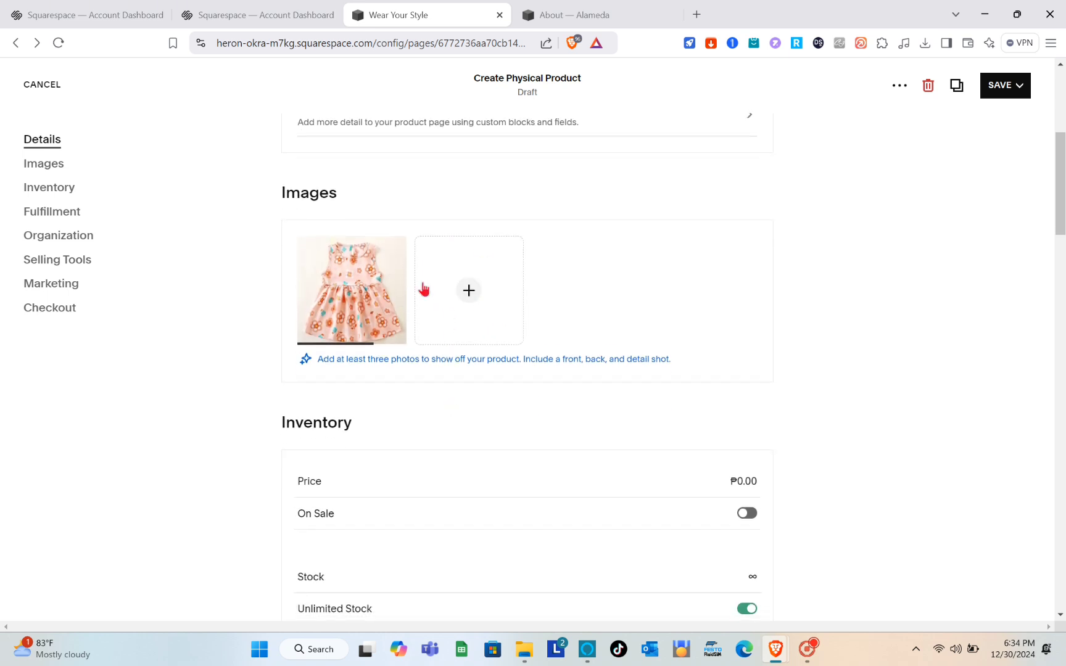
pyautogui.scroll(-1, 464, 307)
pyautogui.scroll(-1, 463, 306)
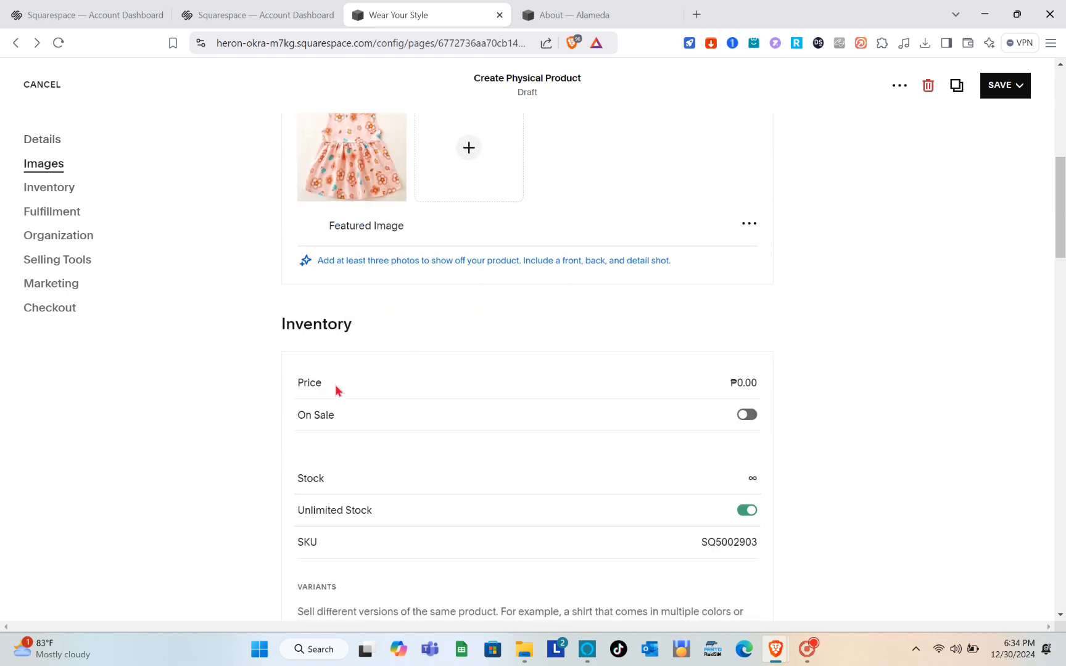
pyautogui.click(412, 375)
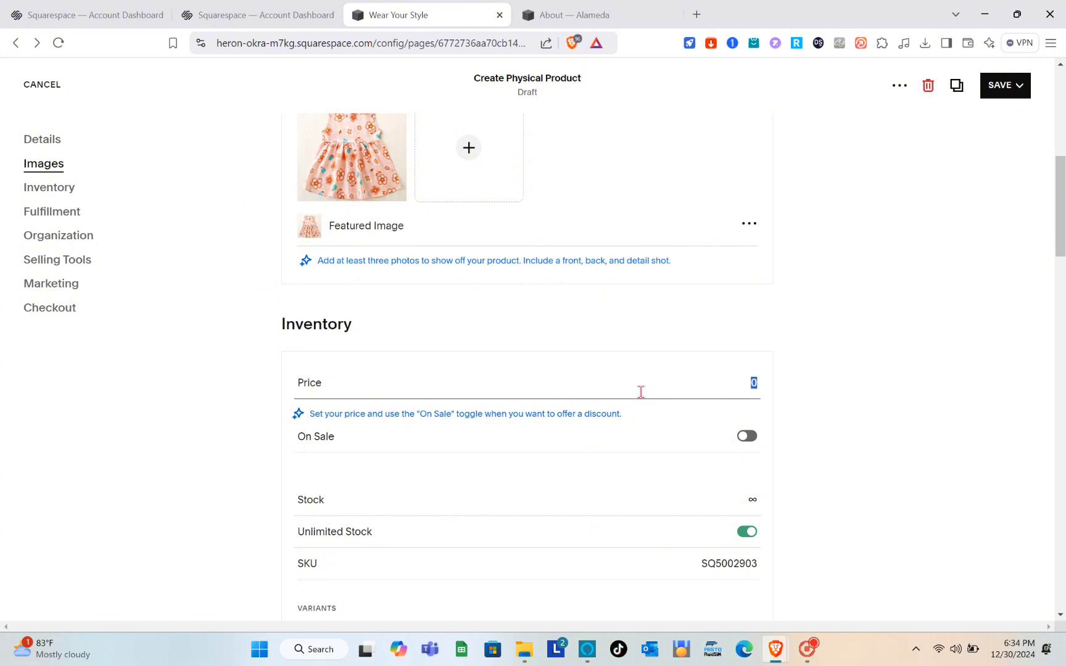
pyautogui.write('100')
pyautogui.click(742, 443)
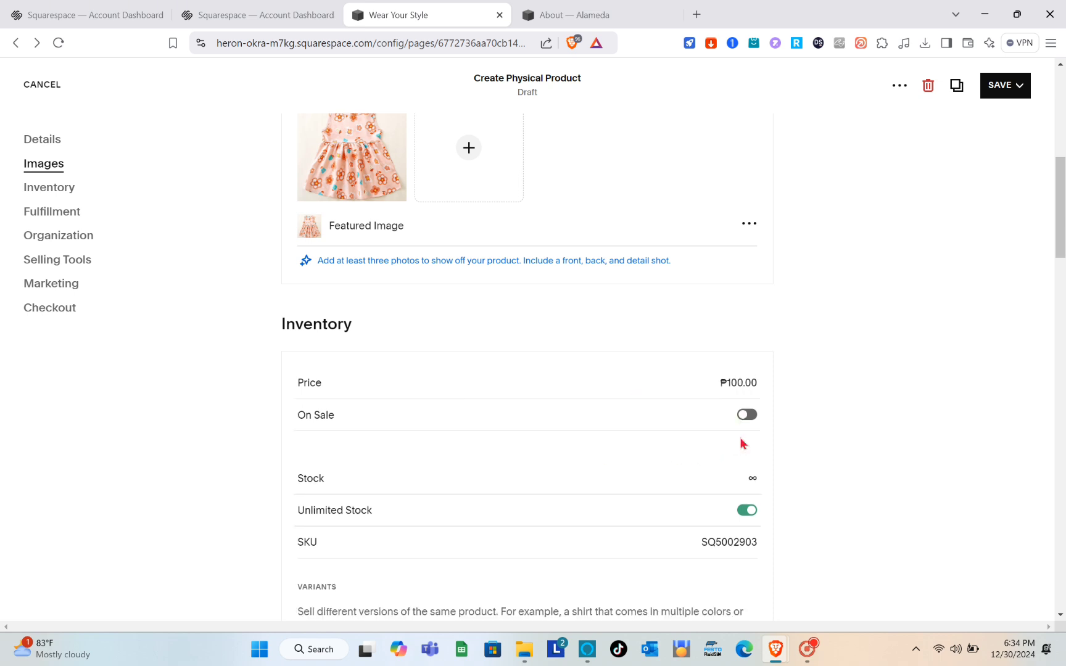
pyautogui.click(745, 420)
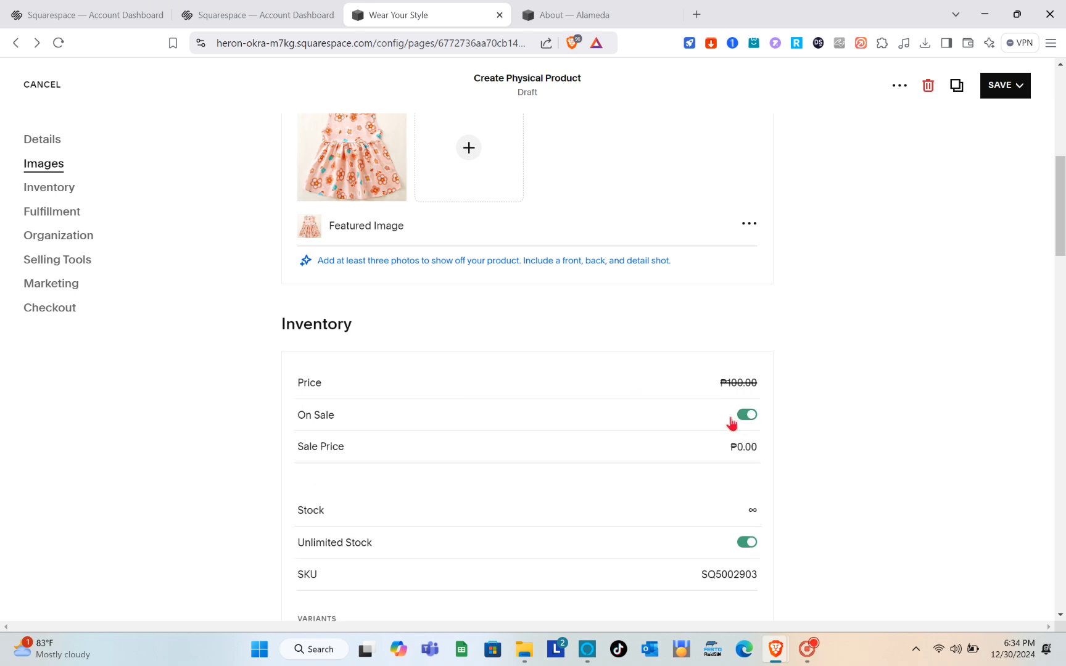
pyautogui.click(737, 449)
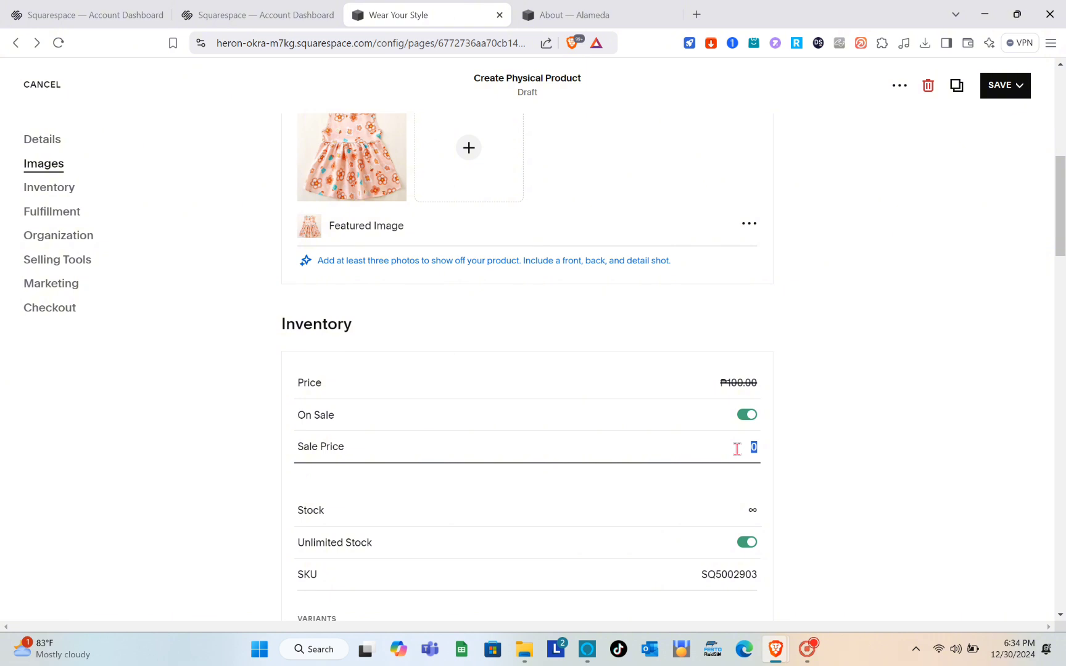
pyautogui.write('89')
pyautogui.click(631, 477)
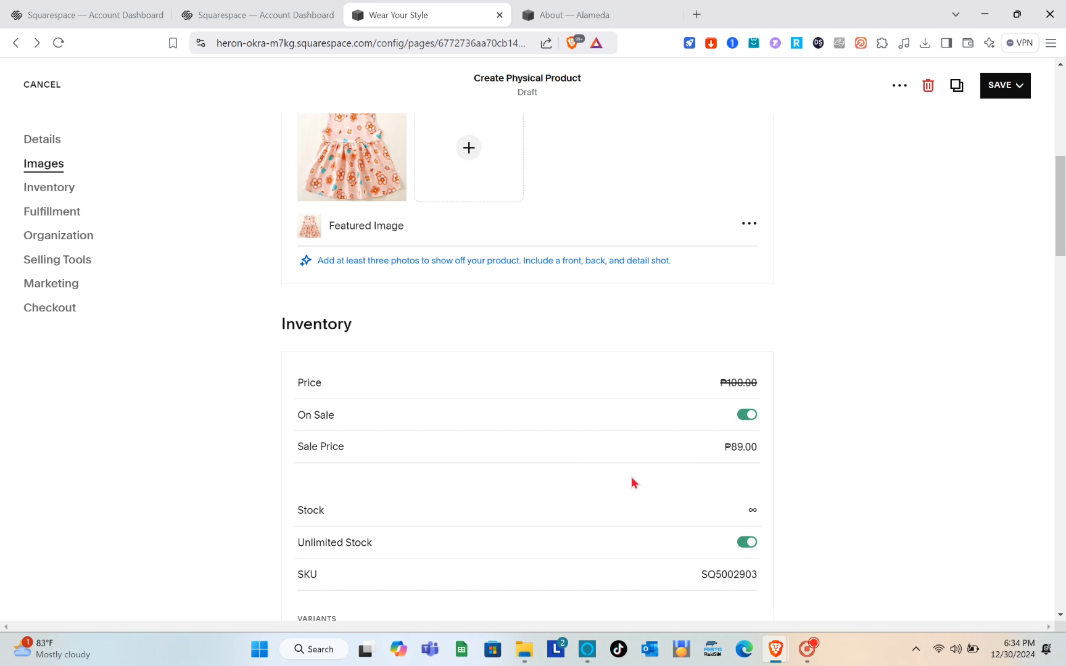
# - Turn off unlimited stock for the kids' dress and set its stock to 10
pyautogui.scroll(-2, 631, 476)
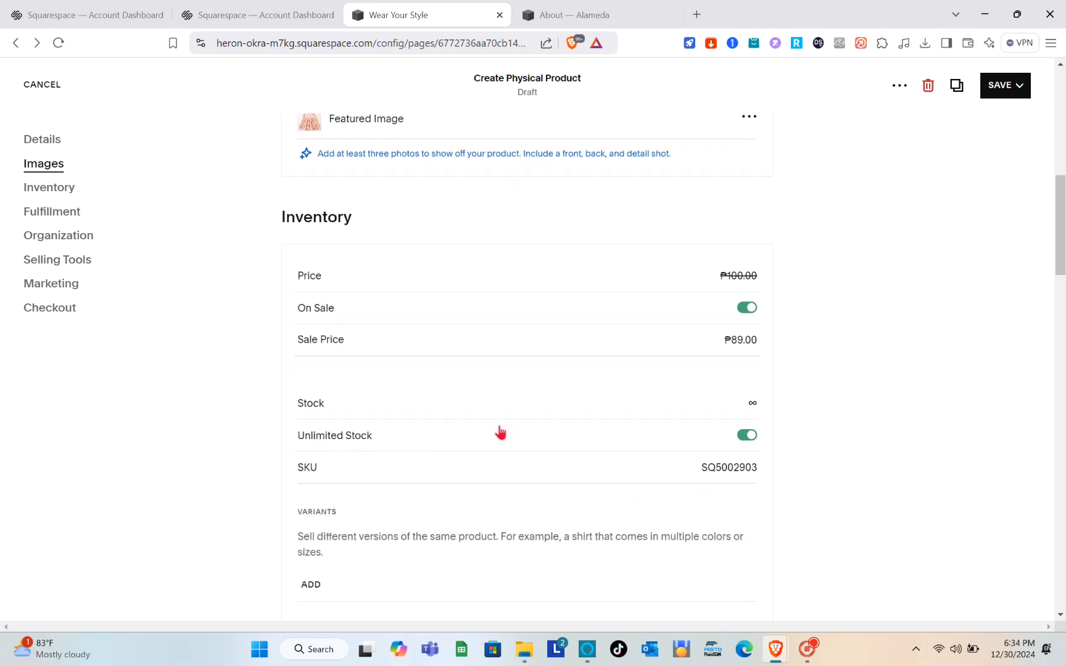
pyautogui.click(739, 444)
pyautogui.click(744, 410)
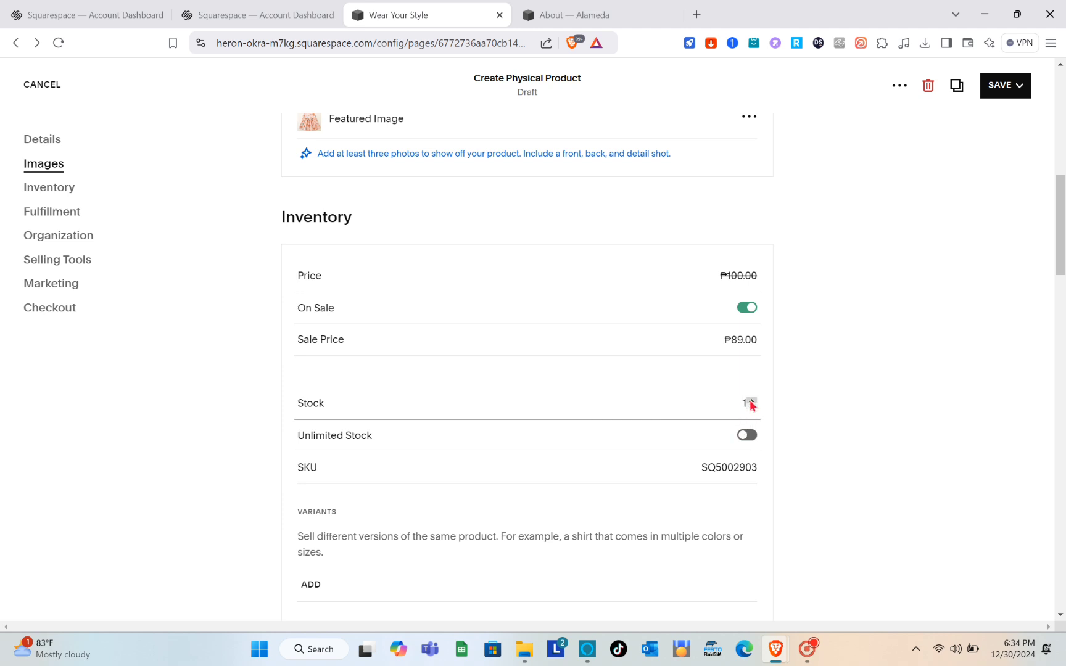
pyautogui.doubleClick(750, 401)
pyautogui.click(752, 400)
# - Try to add a Color product option with the variant Blue to the kids' dress
pyautogui.scroll(-3, 583, 445)
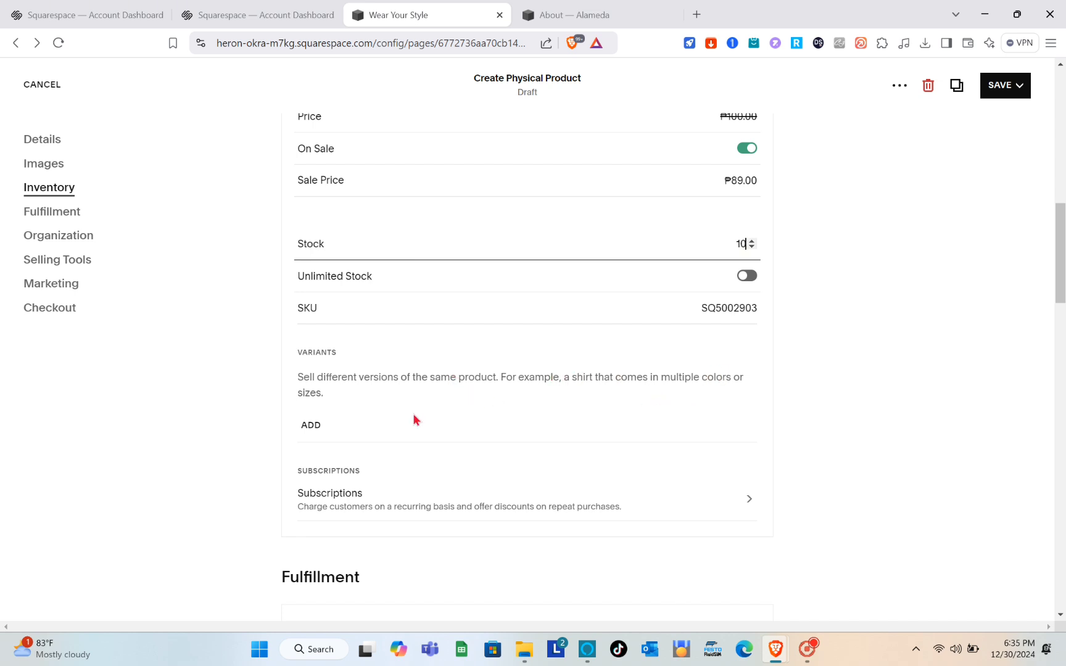
pyautogui.click(317, 428)
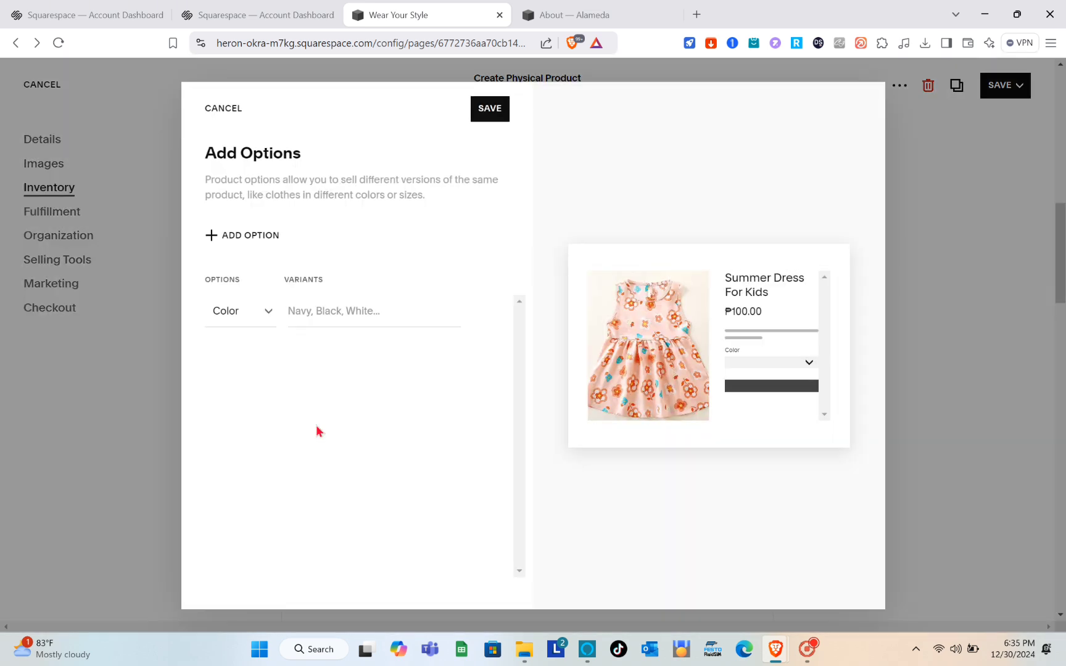
pyautogui.click(264, 318)
pyautogui.click(265, 318)
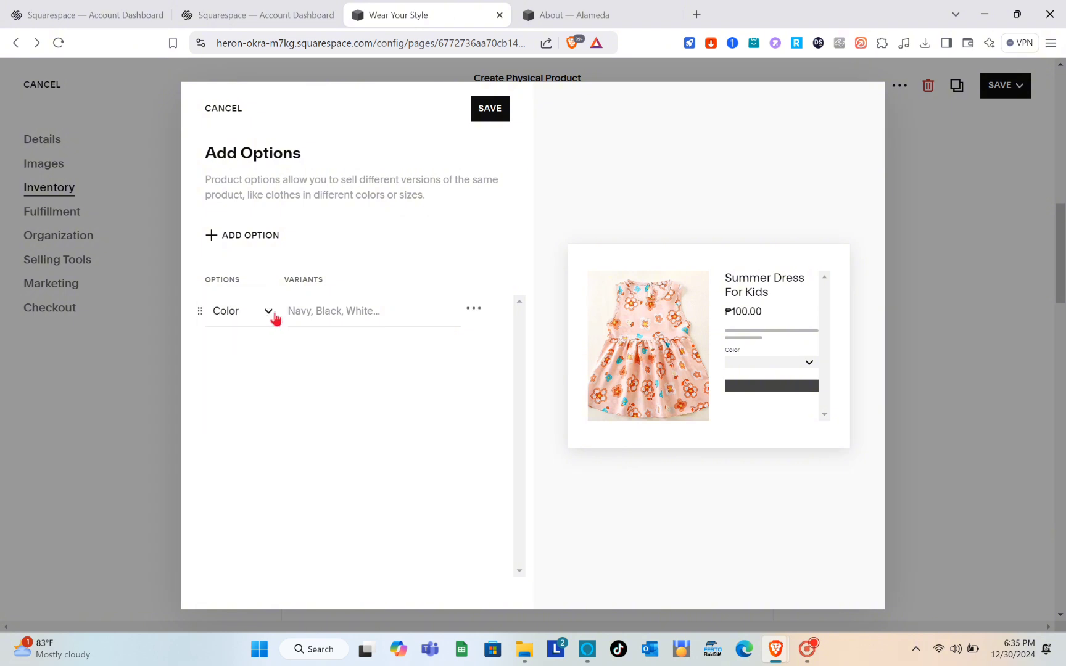
pyautogui.click(330, 322)
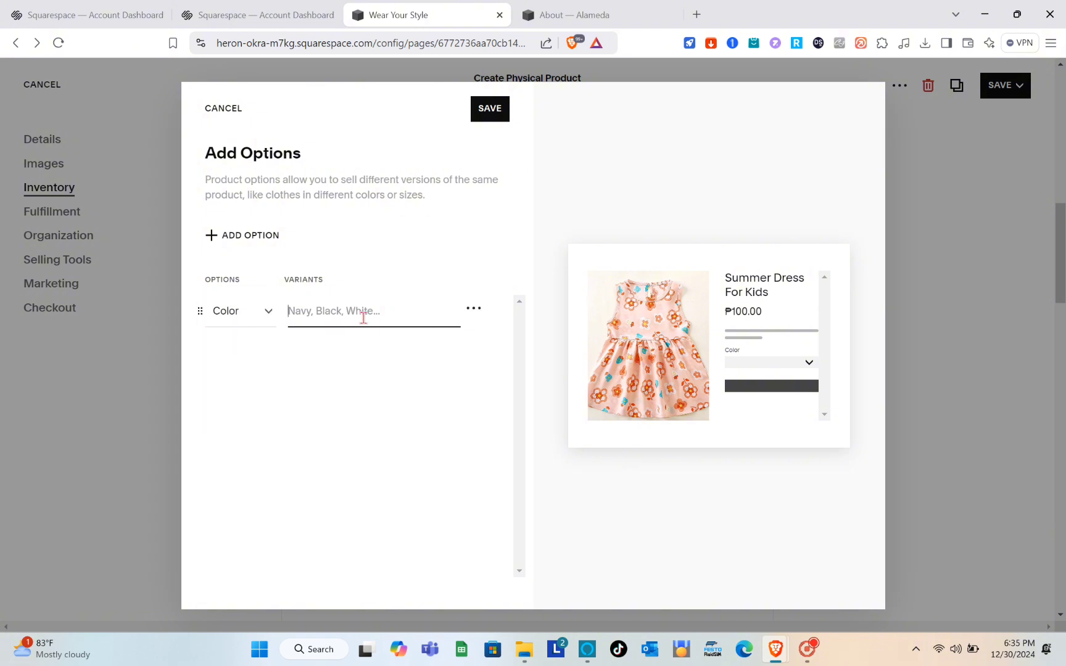
pyautogui.write('Blue')
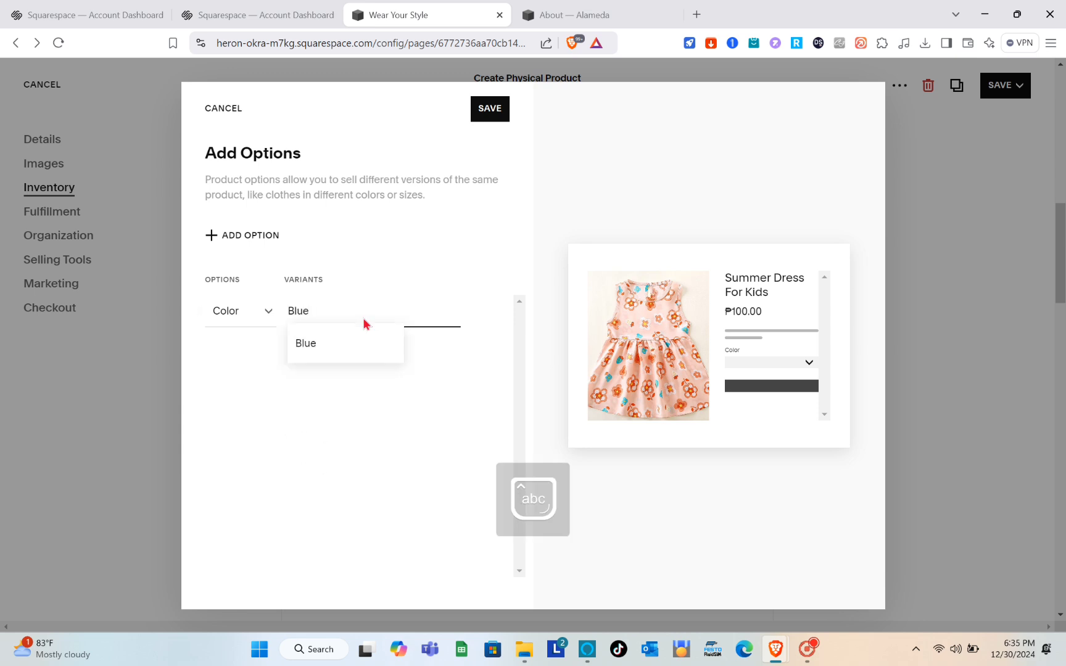
pyautogui.click(491, 117)
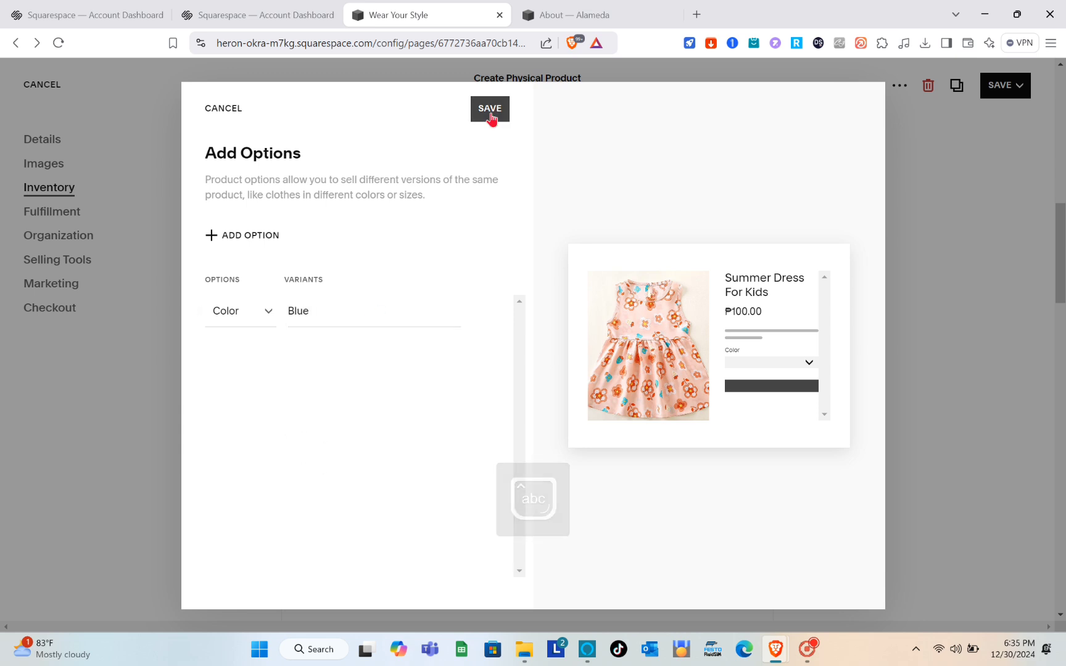
# - Try to add a second product option, switch the option holding Blue to Custom, and save the options
pyautogui.click(214, 242)
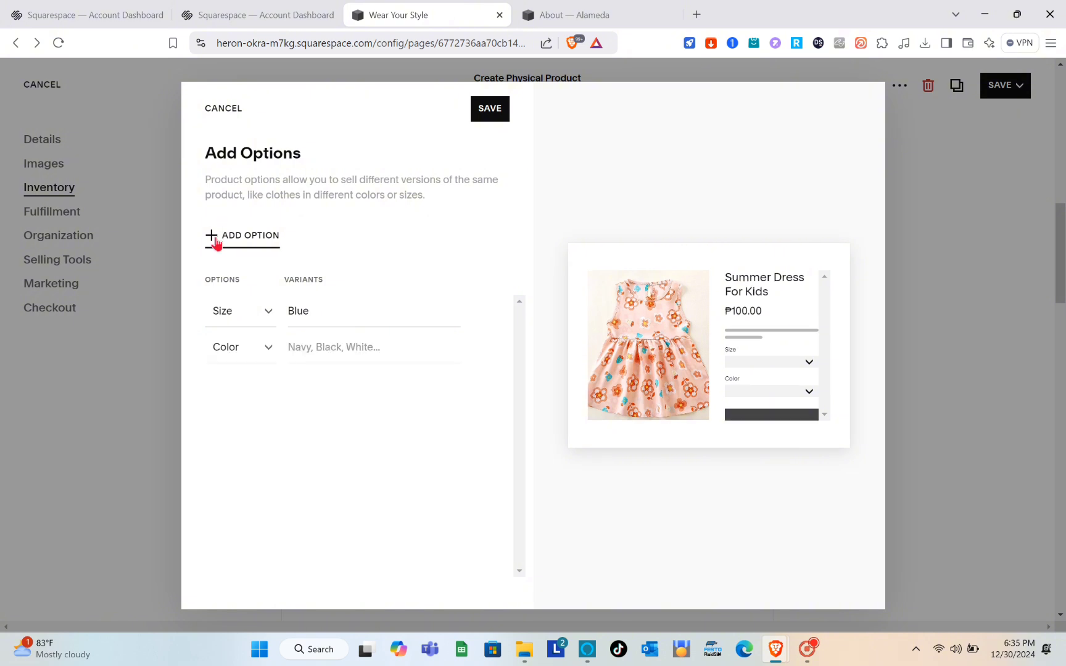
pyautogui.click(265, 313)
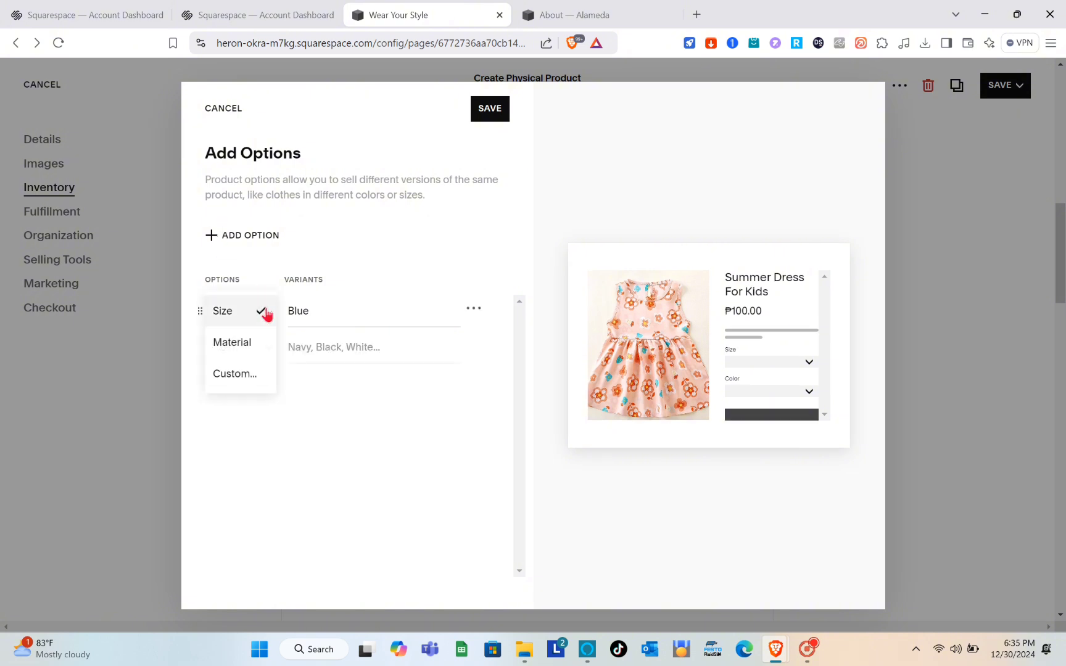
pyautogui.click(247, 373)
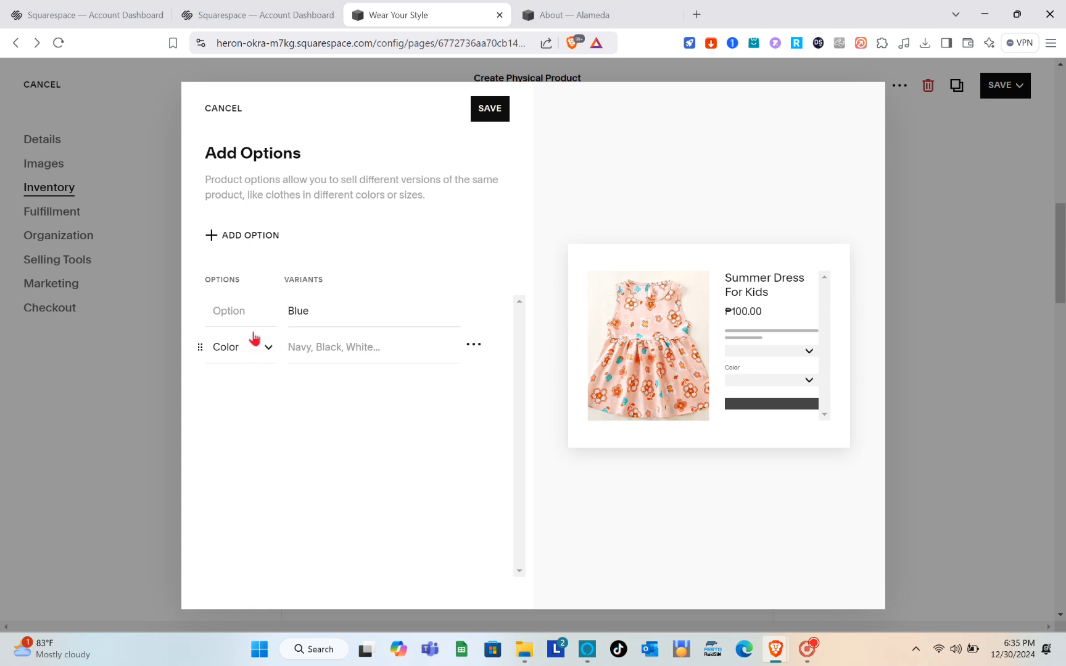
pyautogui.click(497, 111)
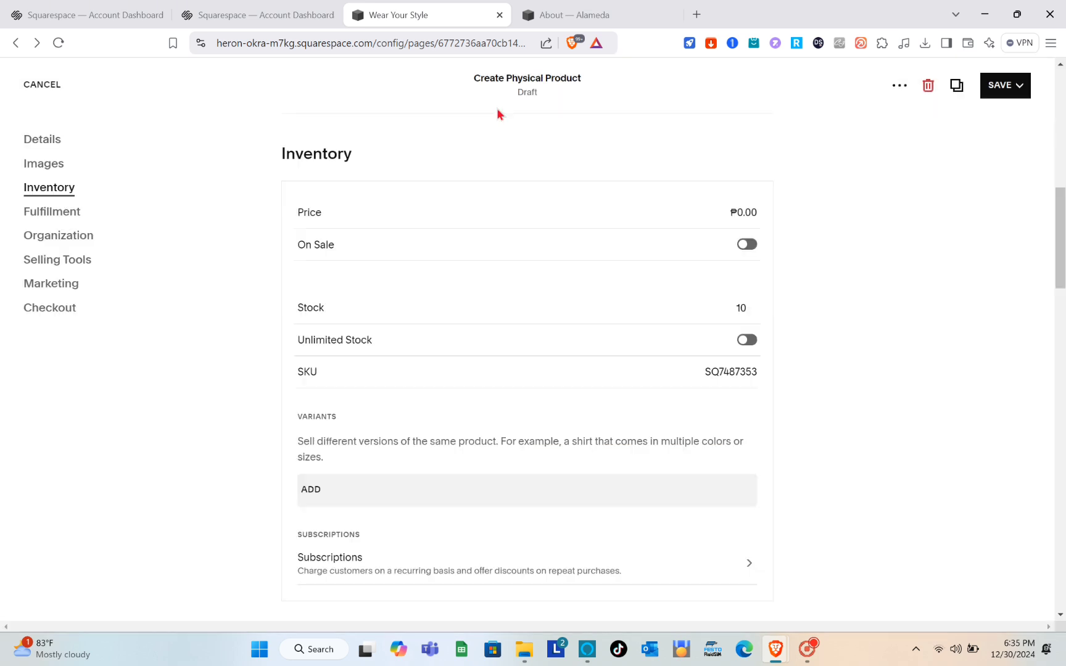
# - Look through the purchase, frequency, billing cycle and discount settings for creating a product subscription, and return to the product without applying any
pyautogui.scroll(-2, 521, 453)
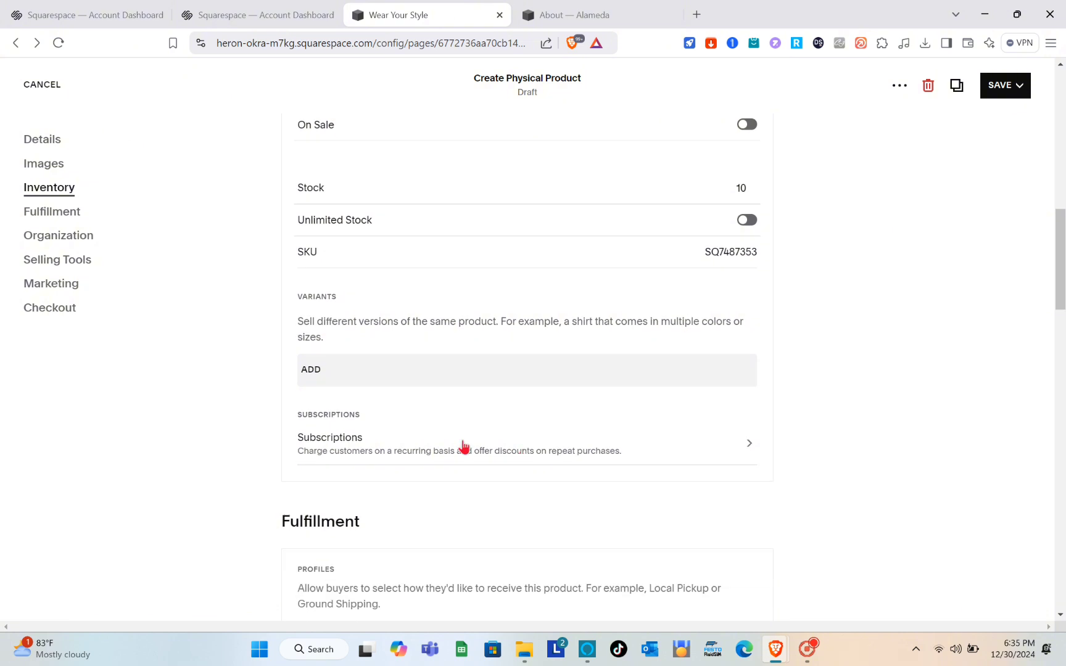
pyautogui.scroll(-1, 397, 448)
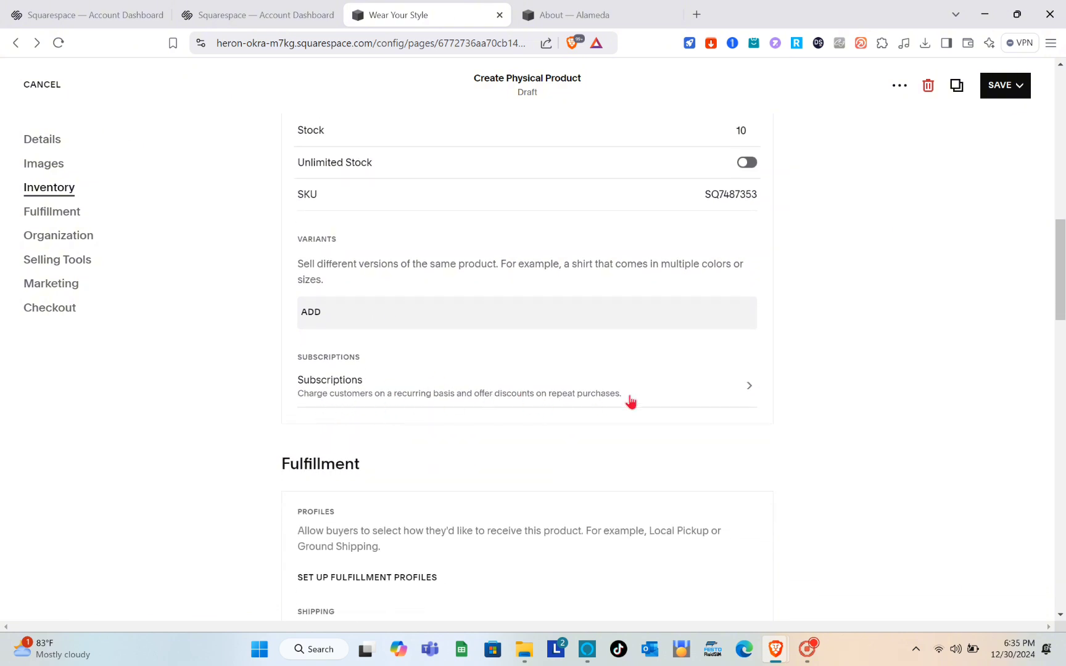
pyautogui.click(702, 396)
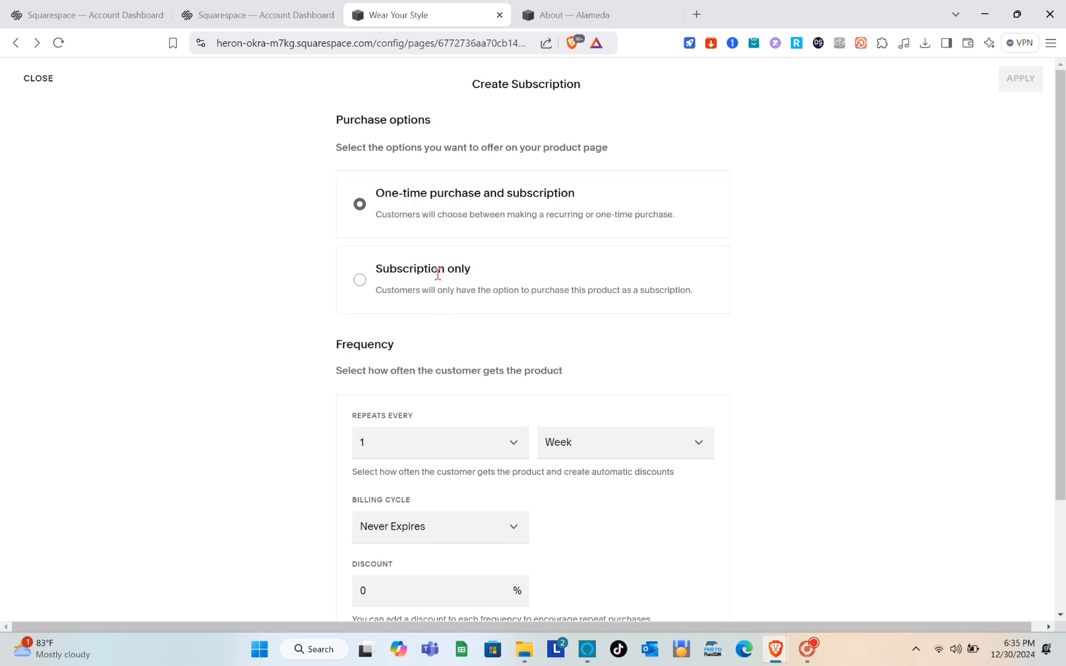
pyautogui.scroll(-3, 438, 274)
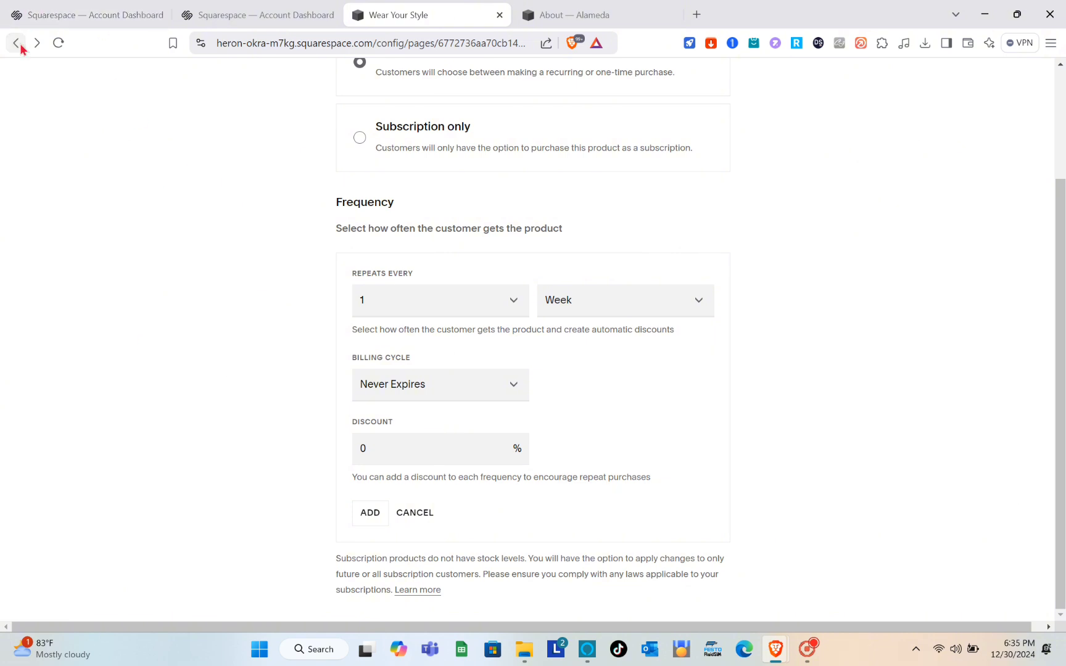
pyautogui.scroll(2, 438, 268)
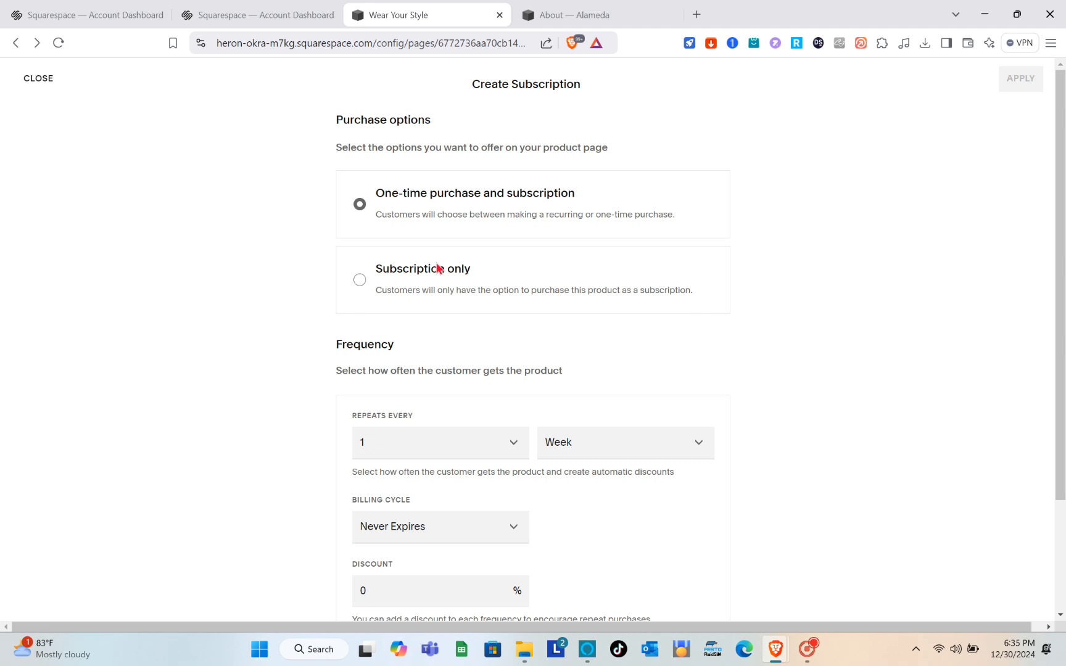
pyautogui.click(39, 79)
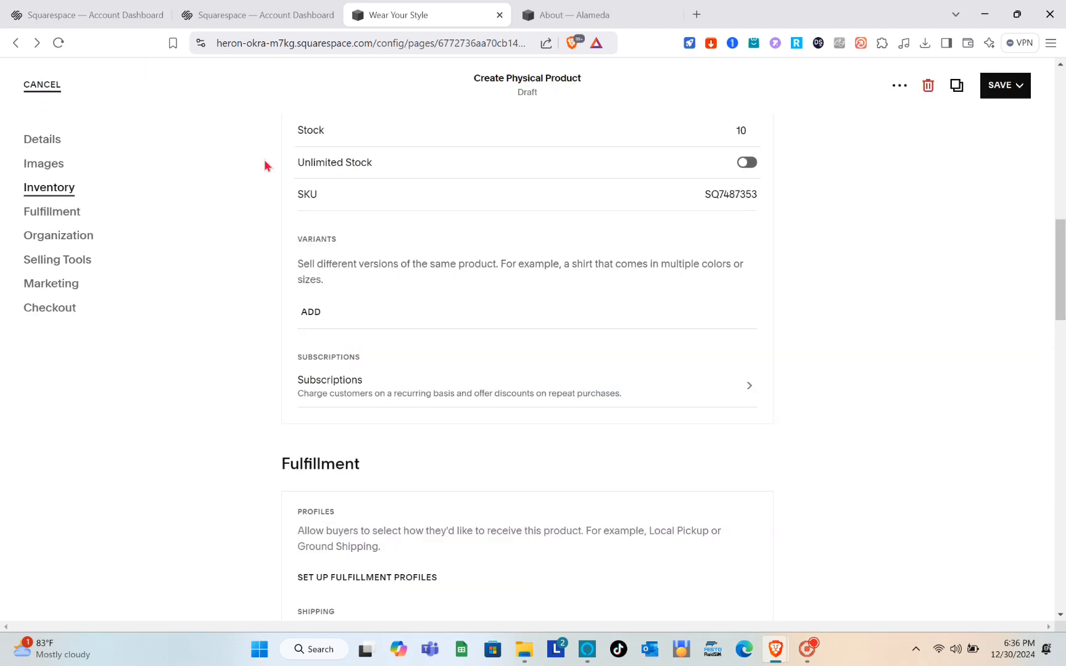
# - Examine the dress's fulfillment, organization and selling tools settings, declining to leave the editor for fulfillment profile setup
pyautogui.scroll(-3, 475, 426)
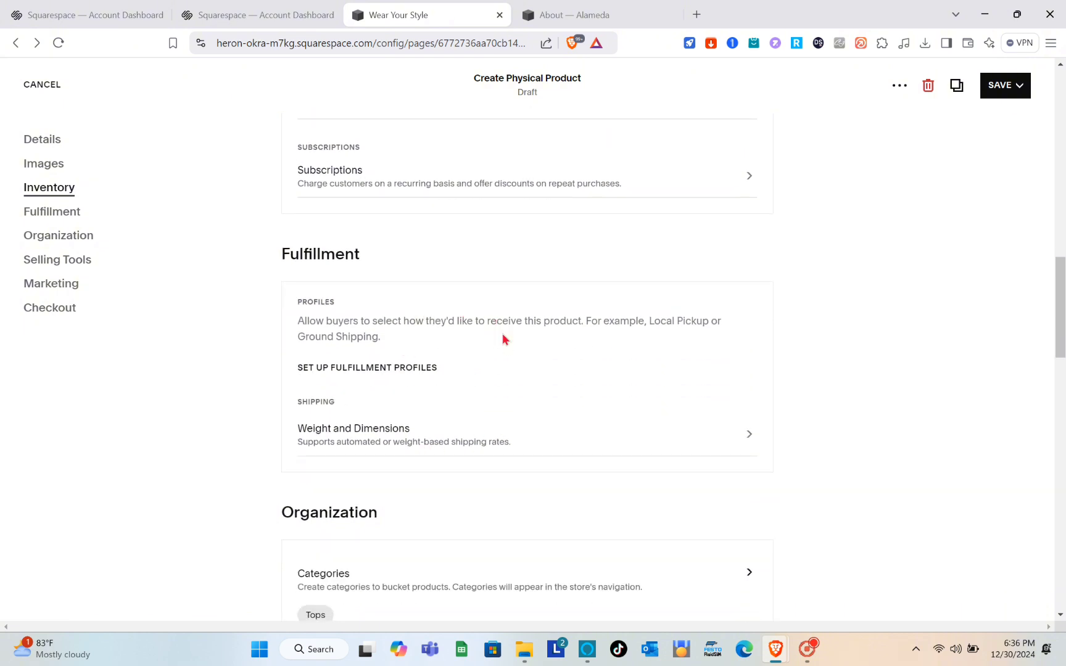
pyautogui.click(369, 370)
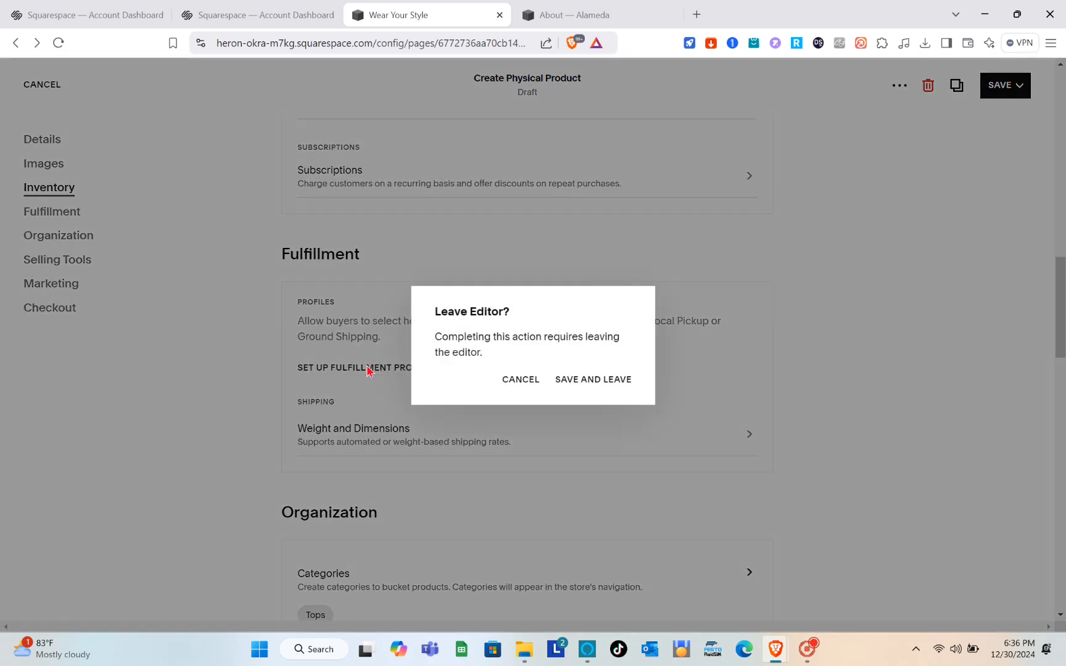
pyautogui.click(522, 381)
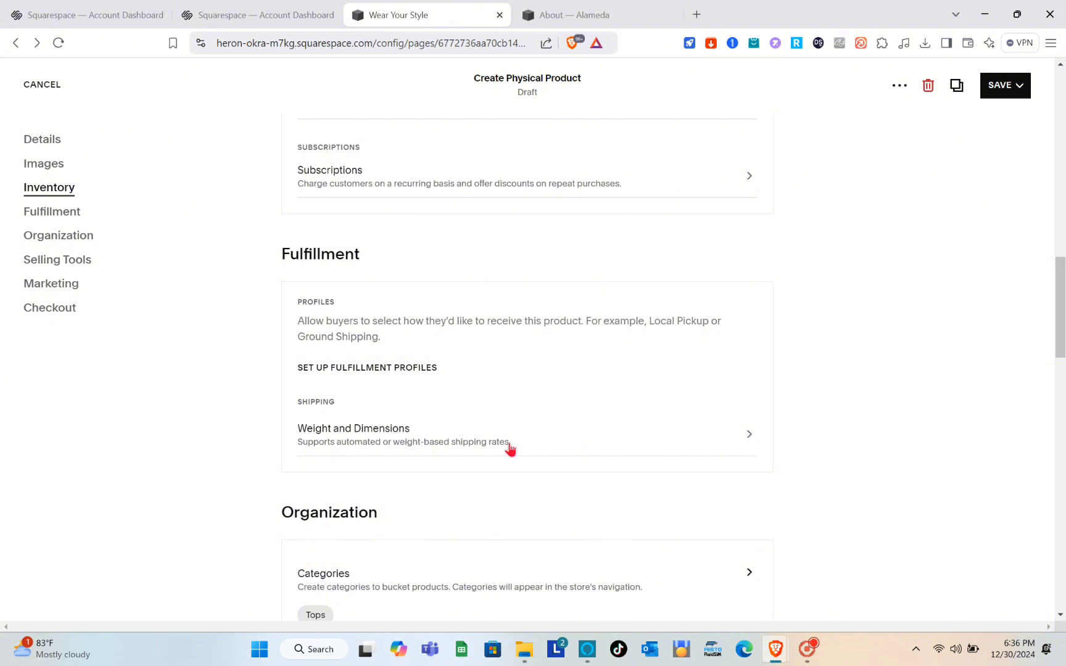
pyautogui.scroll(-1, 369, 437)
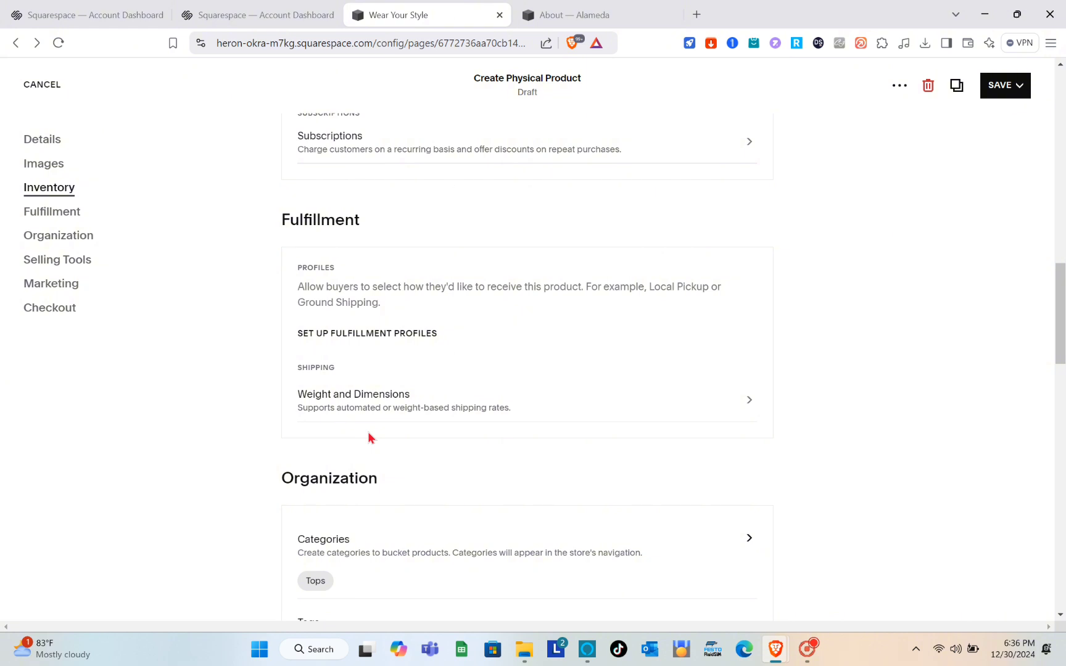
pyautogui.scroll(-4, 368, 437)
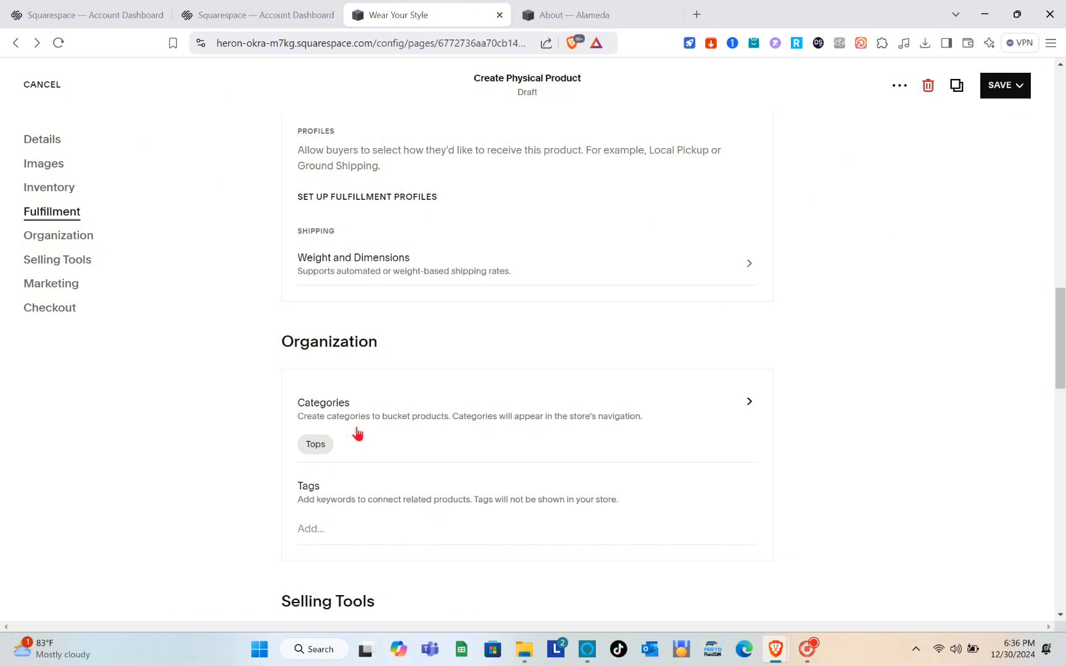
pyautogui.scroll(-1, 357, 433)
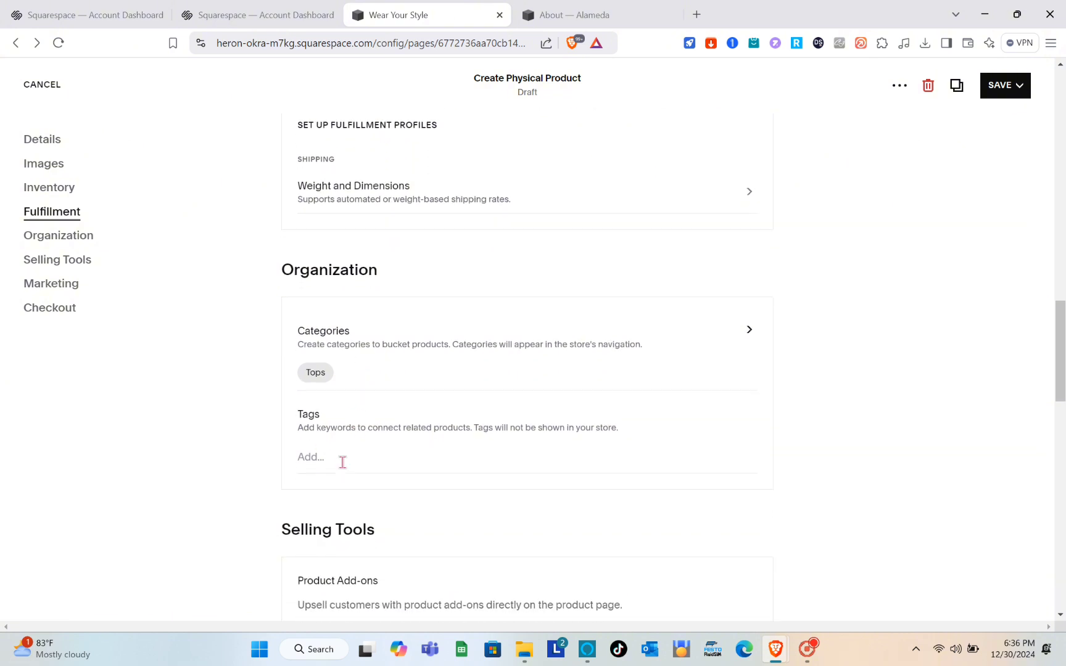
pyautogui.scroll(-3, 342, 461)
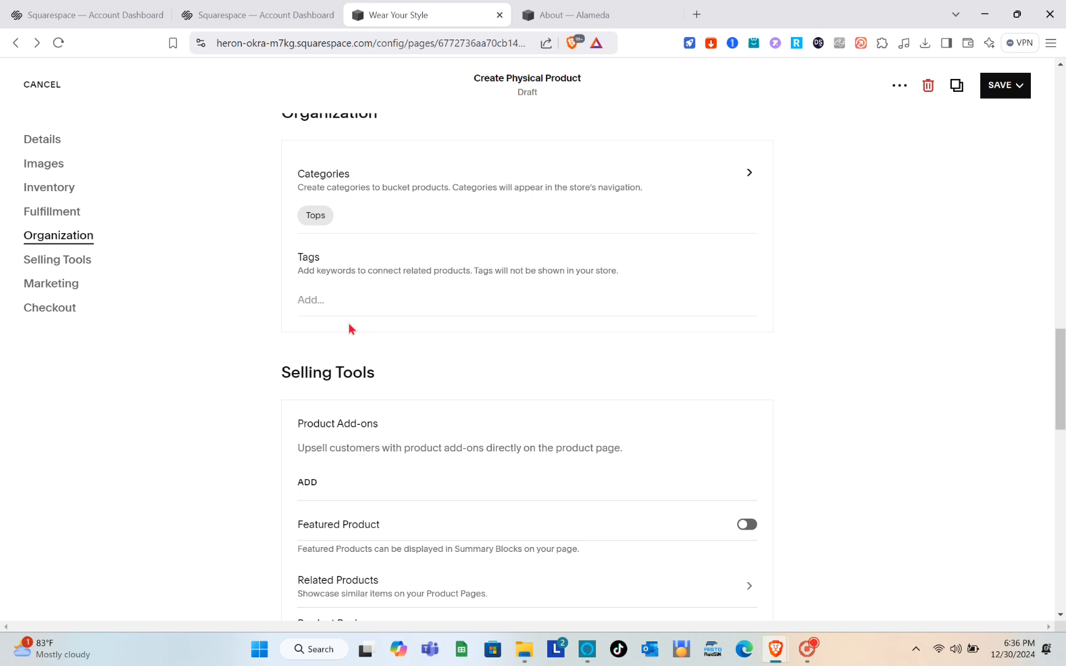
pyautogui.scroll(-2, 348, 322)
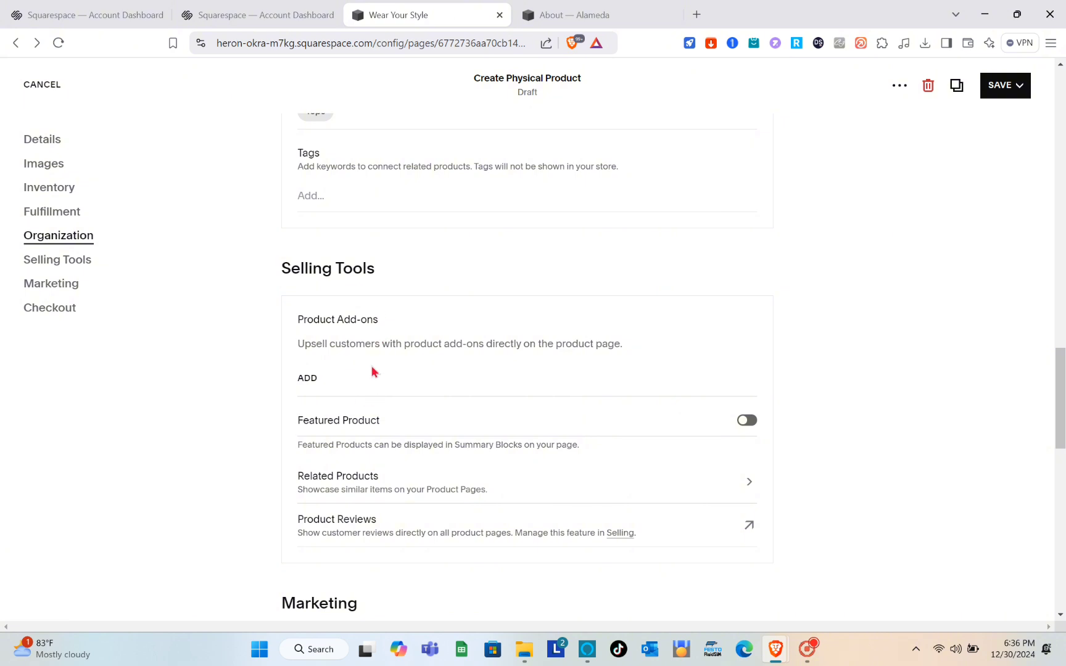
pyautogui.scroll(-1, 371, 369)
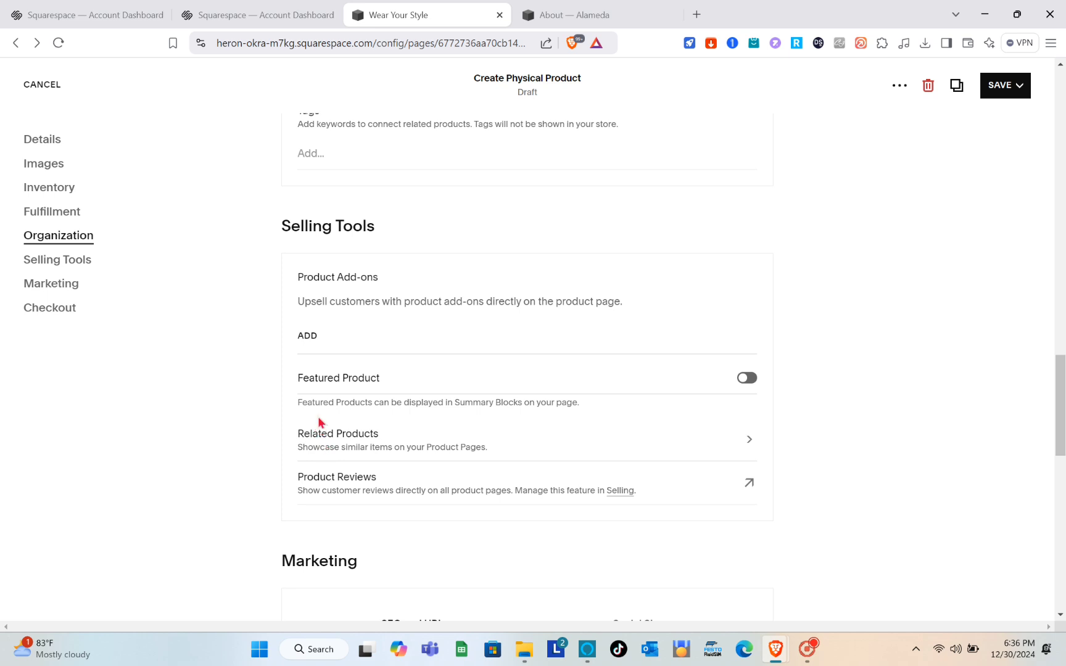
pyautogui.scroll(-1, 319, 422)
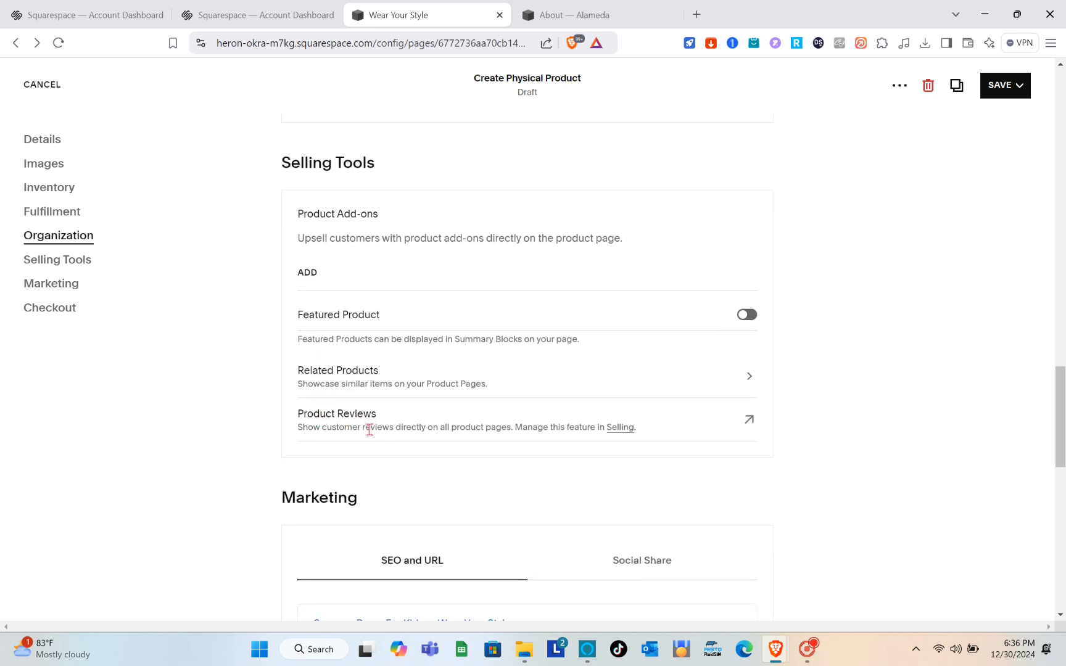
pyautogui.scroll(-3, 369, 430)
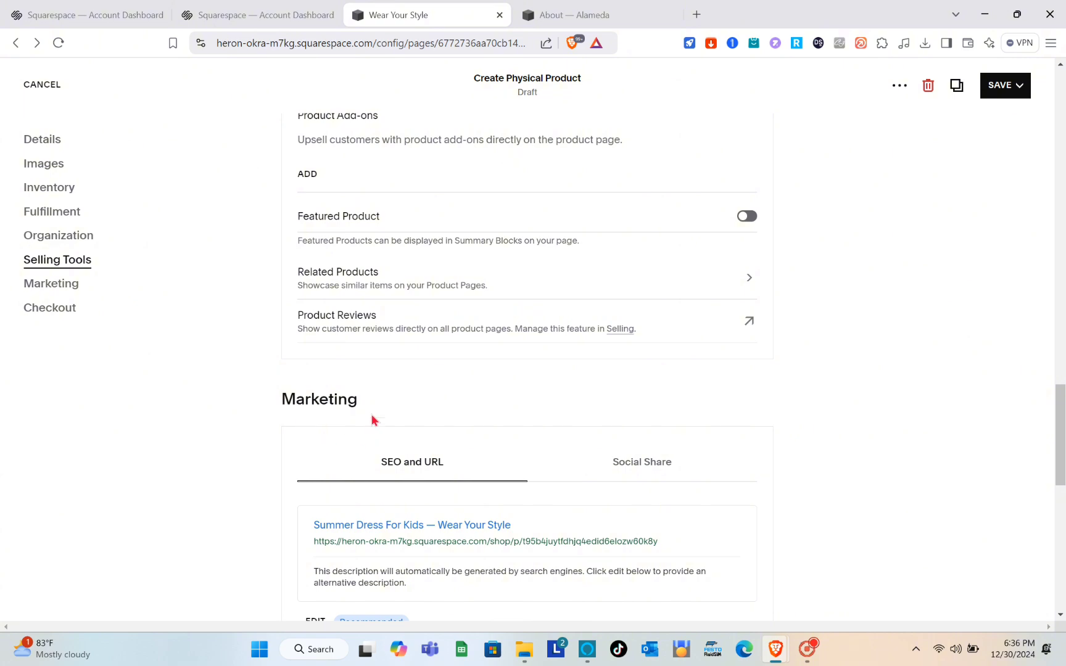
# - Examine the dress's social share preview, social accounts and checkout settings while staying in the product editor
pyautogui.scroll(-2, 372, 419)
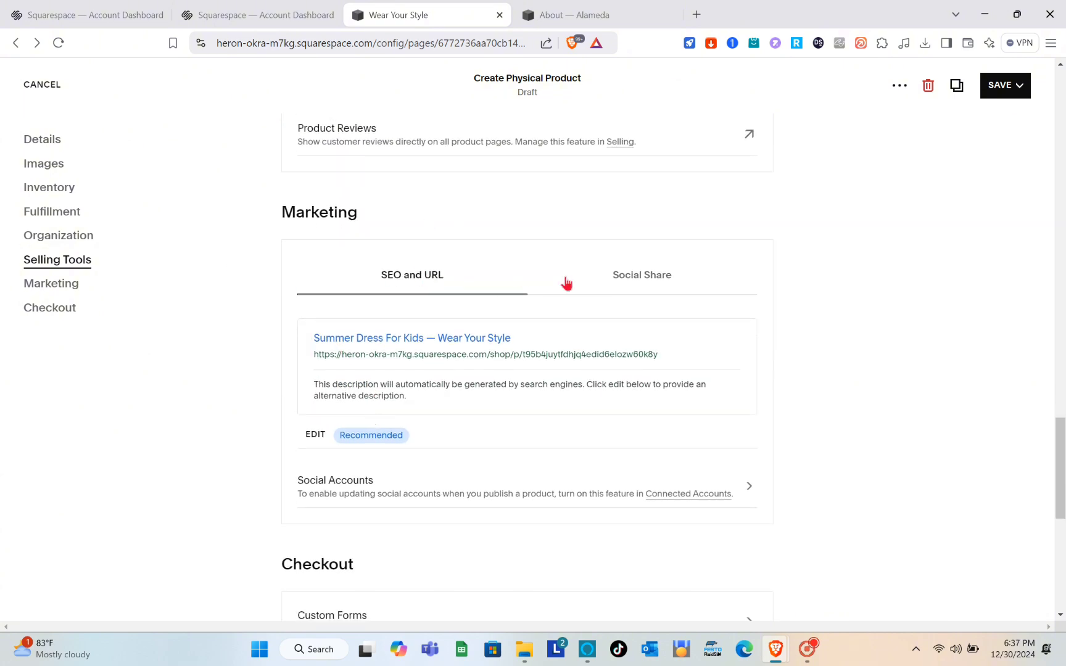
pyautogui.click(659, 282)
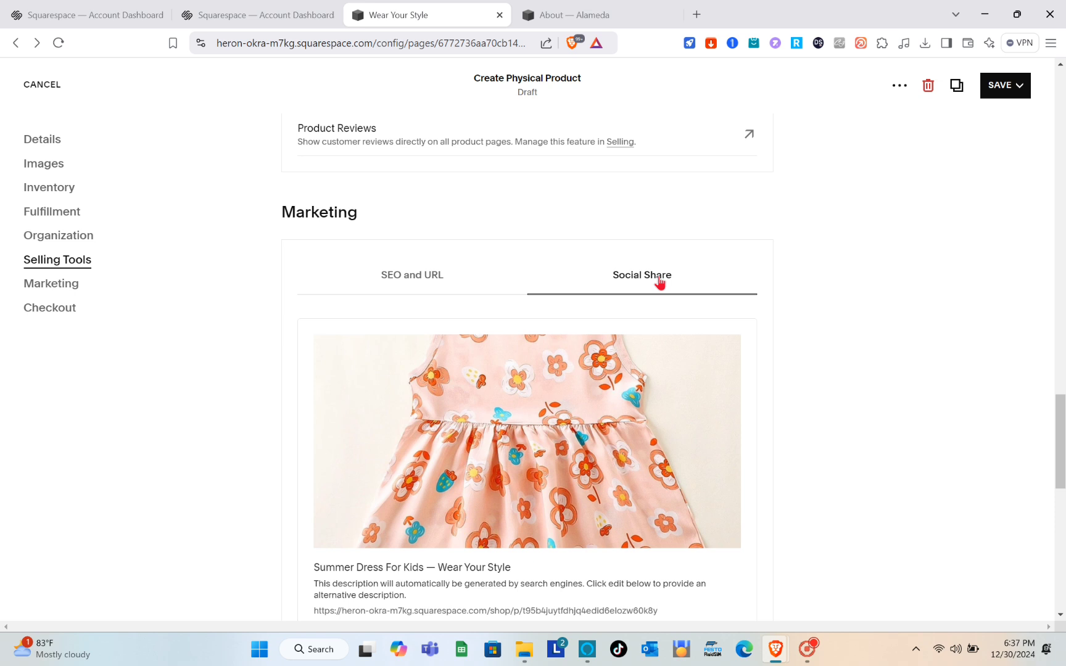
pyautogui.scroll(-5, 659, 282)
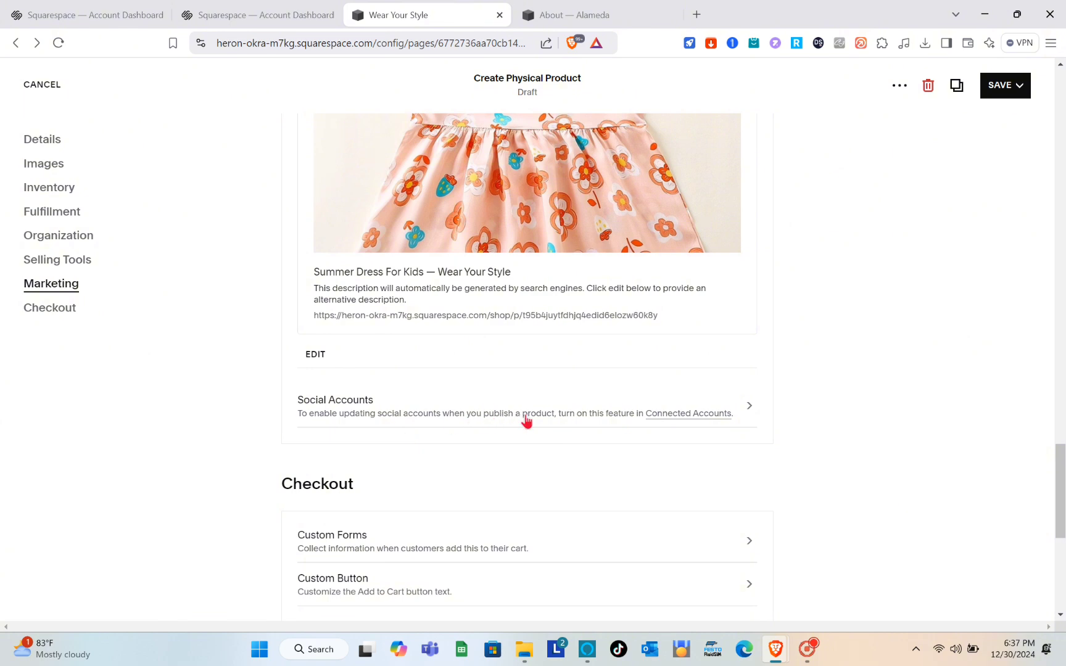
pyautogui.click(751, 408)
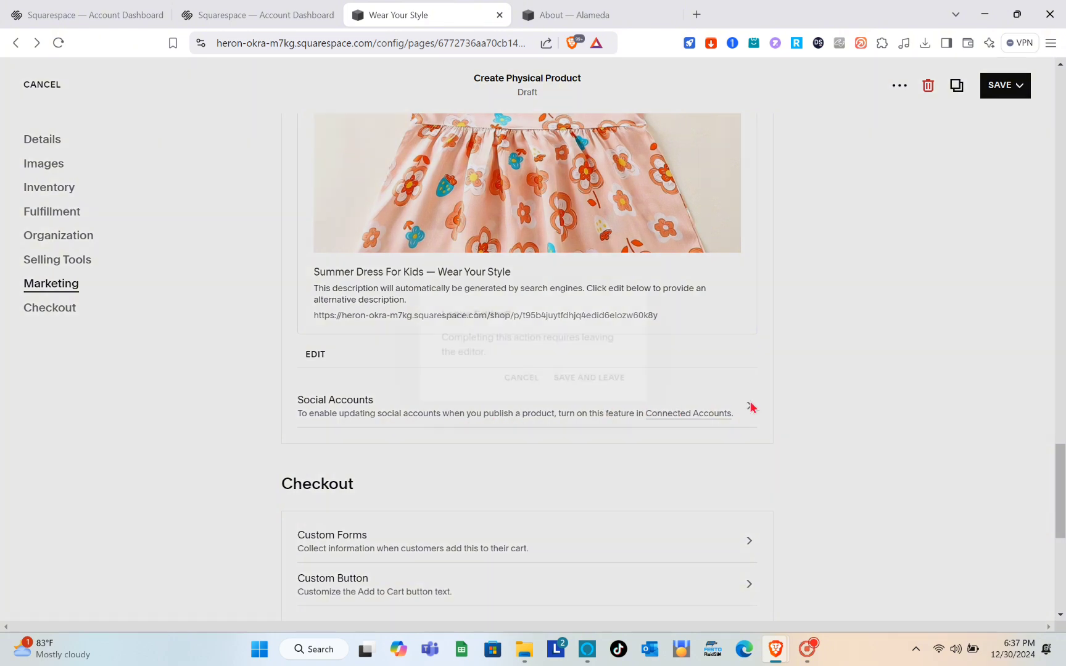
pyautogui.click(524, 381)
pyautogui.scroll(-4, 526, 385)
pyautogui.scroll(-2, 524, 380)
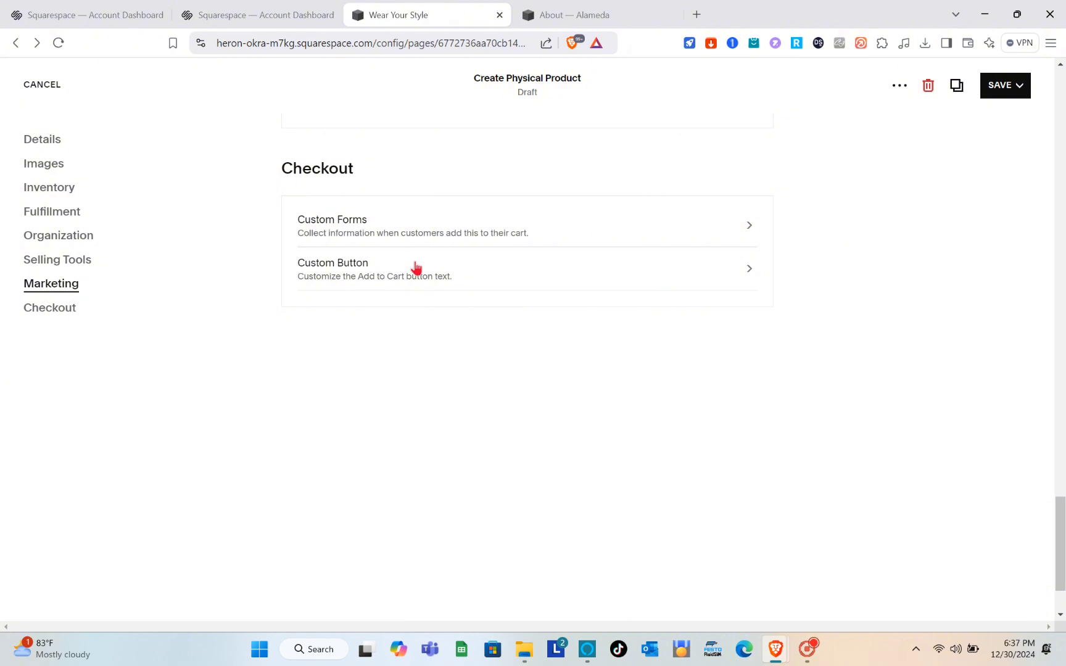
pyautogui.scroll(-1, 370, 267)
pyautogui.scroll(-1, 567, 294)
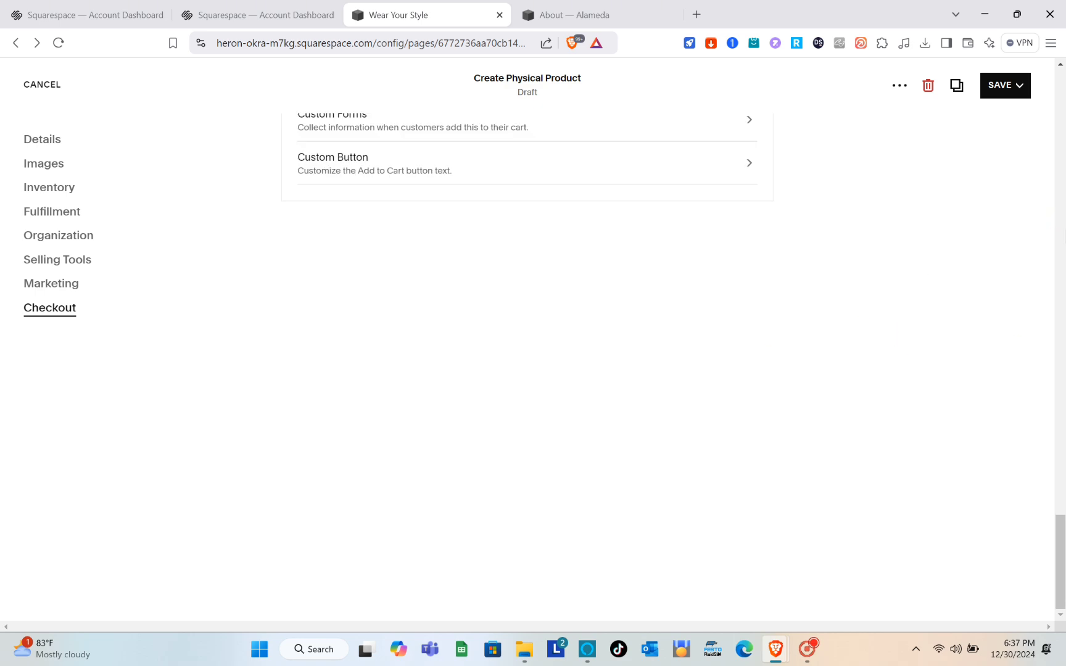
# - Save the Summer Dress For Kids product and test its page preview by adding the dress to the cart
pyautogui.click(1007, 90)
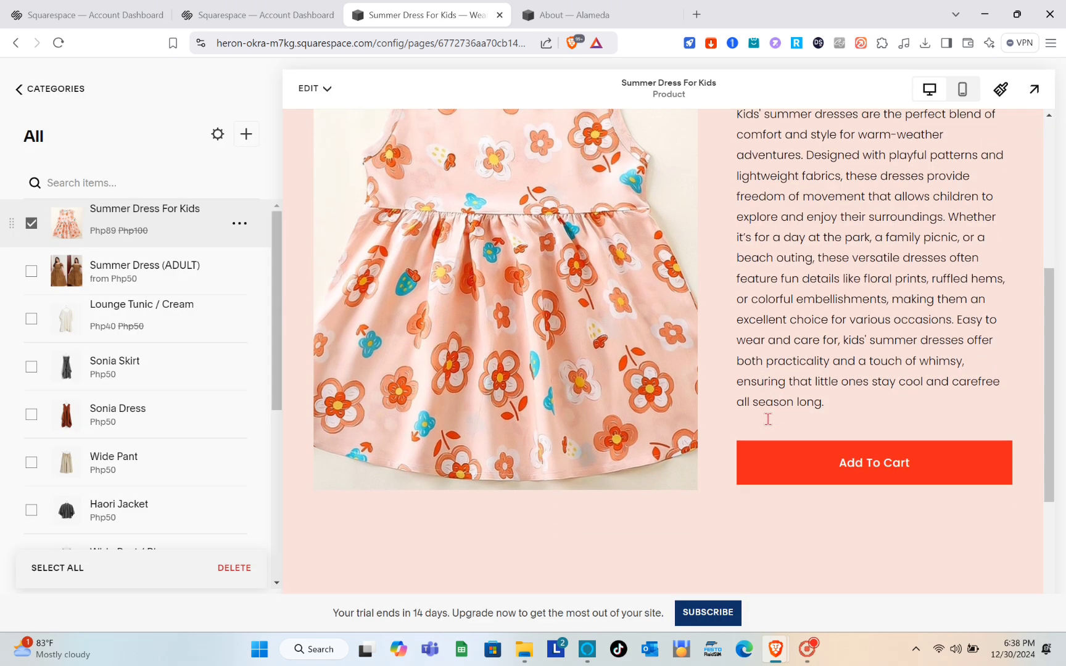
pyautogui.scroll(-1, 768, 423)
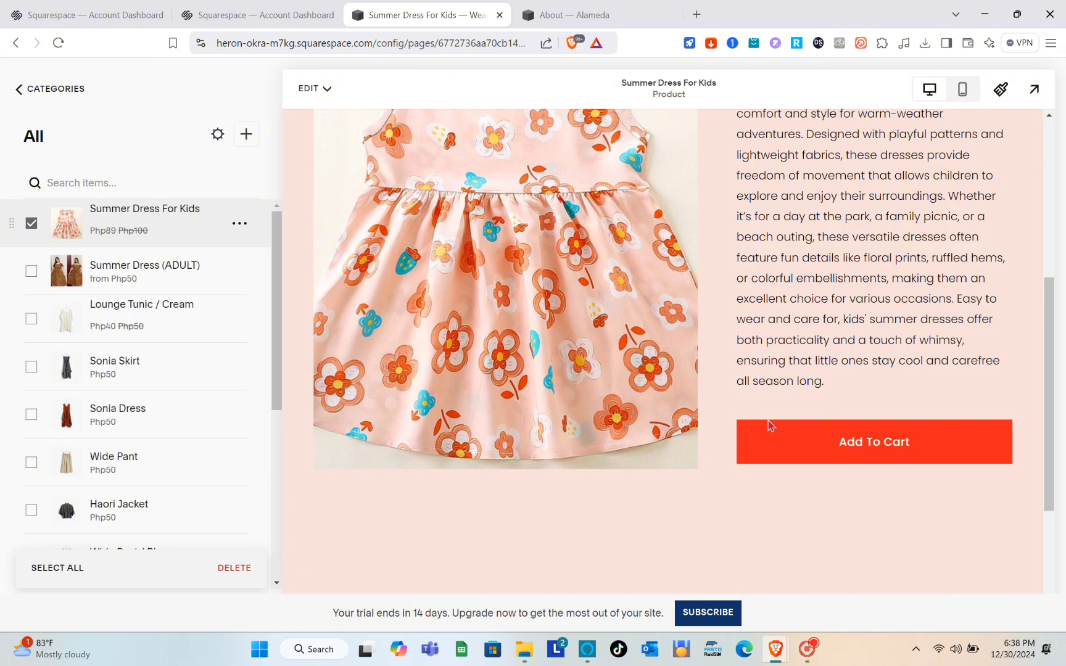
pyautogui.scroll(-2, 768, 424)
pyautogui.click(828, 308)
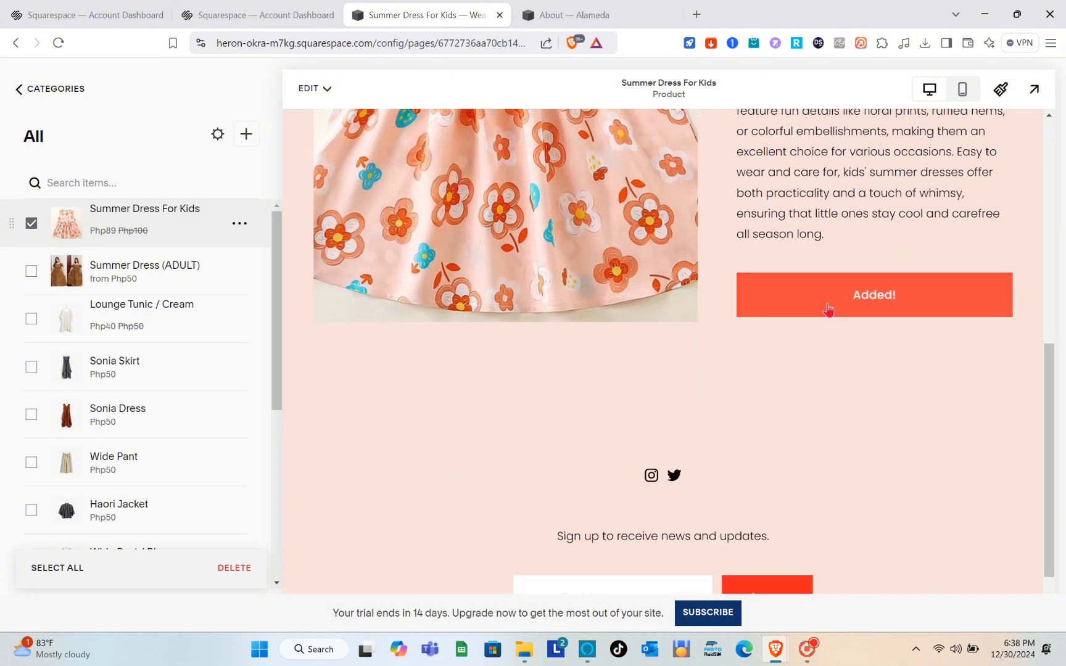
pyautogui.scroll(10, 827, 309)
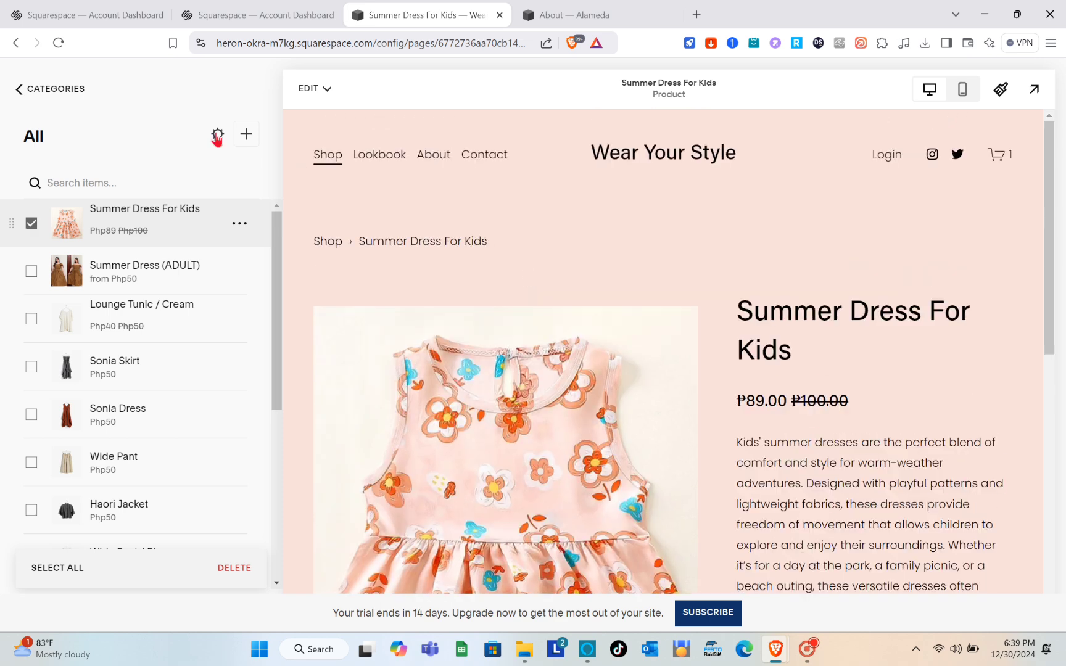
# - Return to the main site dashboard and examine the Shop listing and the Summer Dress For Kids page in the site preview
pyautogui.click(17, 89)
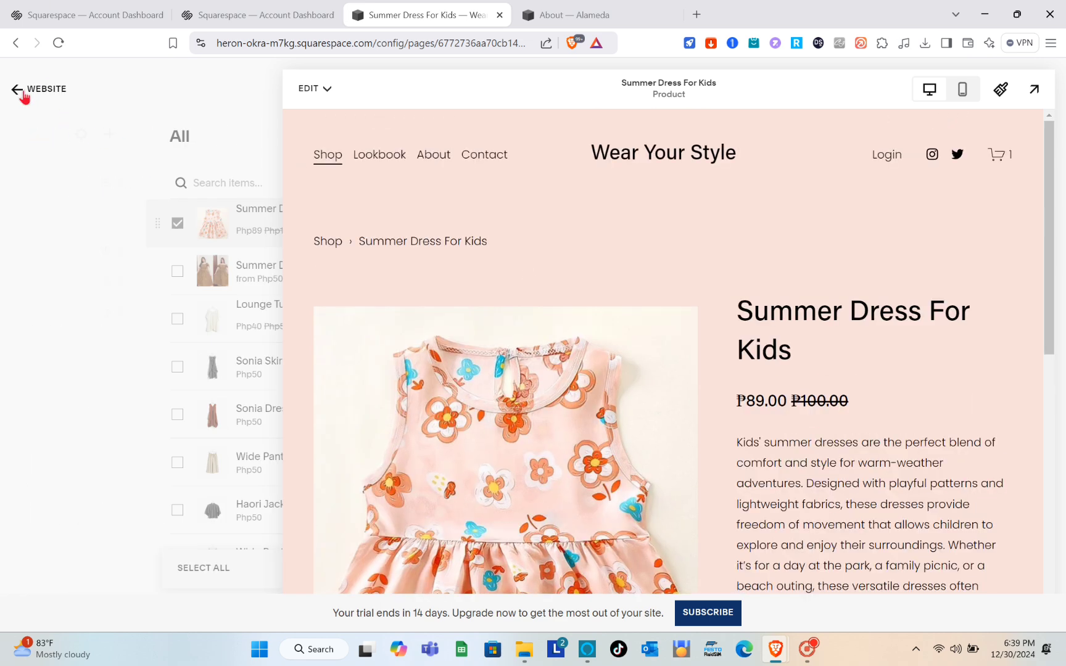
pyautogui.click(23, 92)
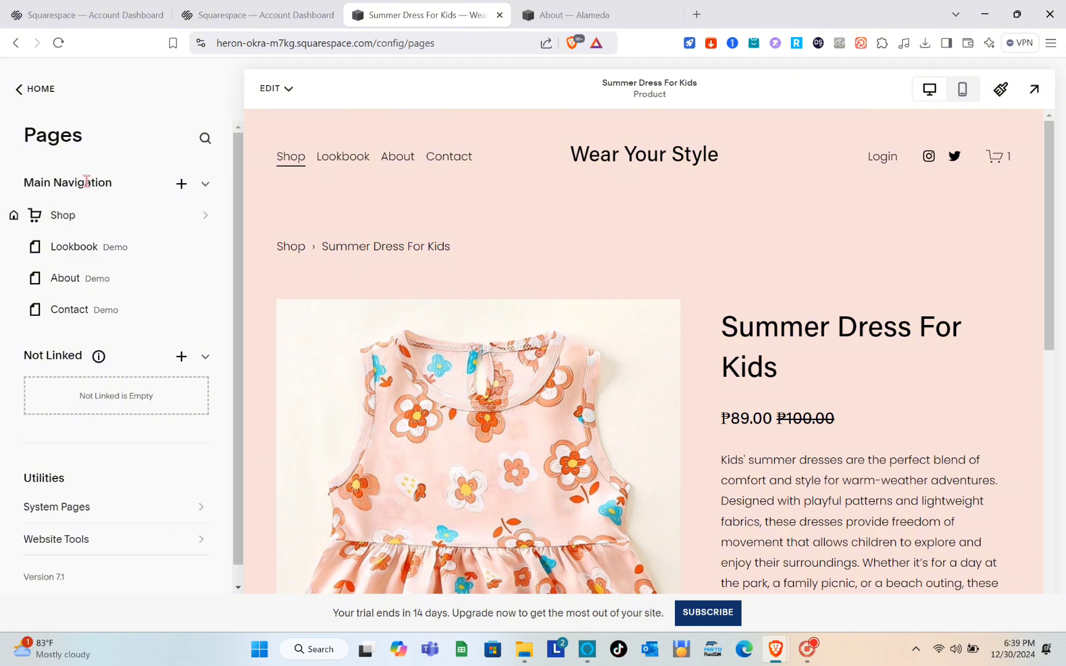
pyautogui.click(29, 91)
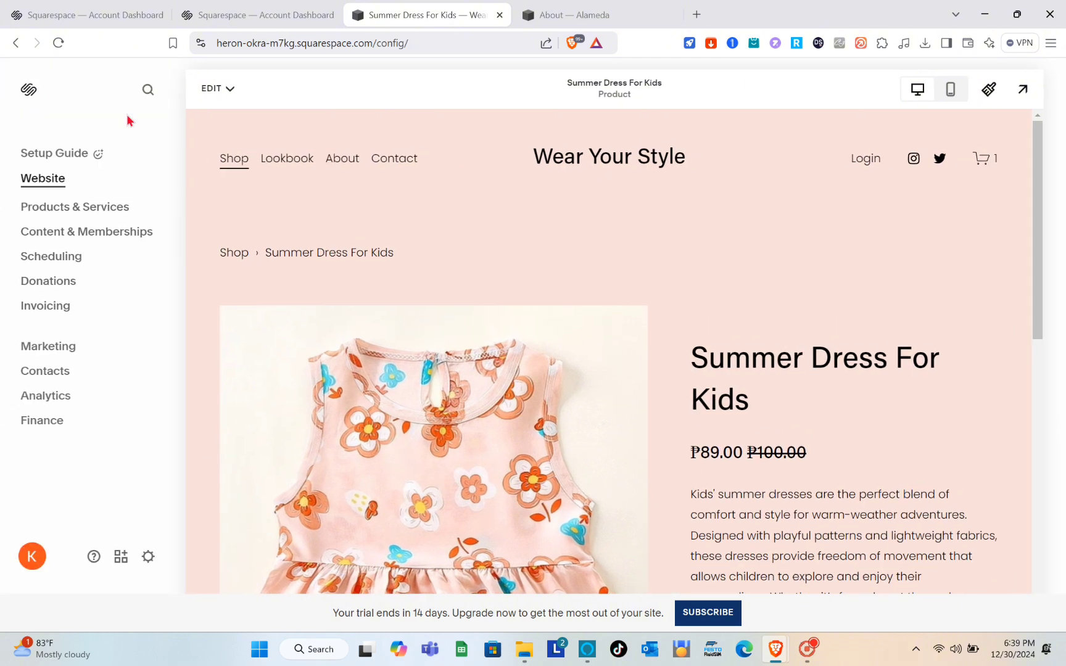
pyautogui.click(234, 164)
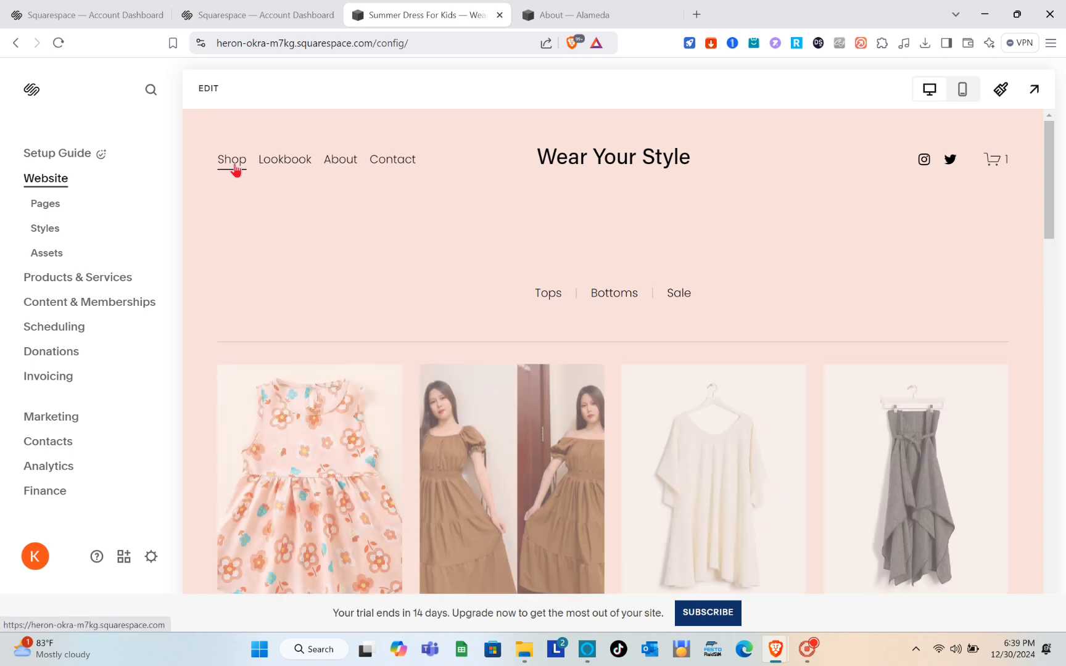
pyautogui.scroll(-3, 560, 427)
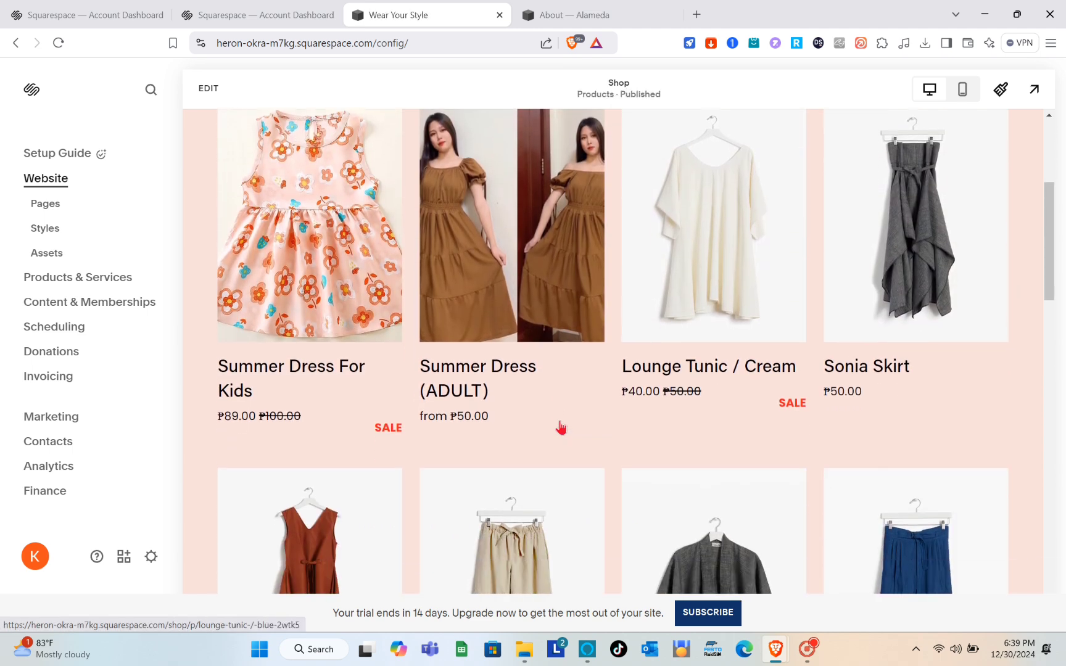
pyautogui.scroll(1, 560, 427)
pyautogui.click(327, 334)
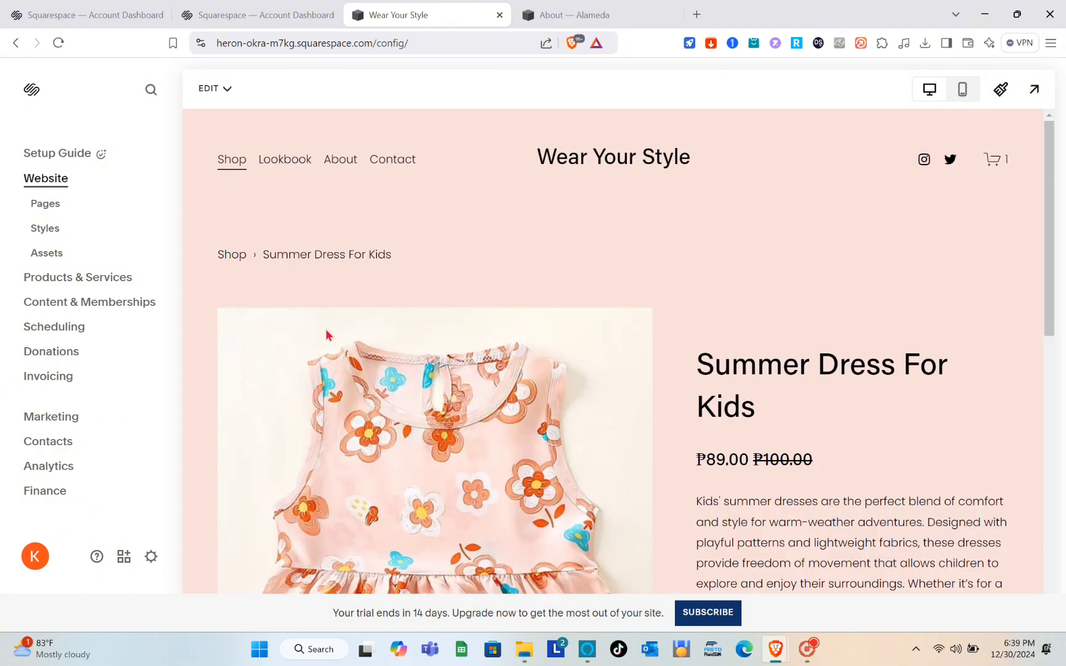
pyautogui.scroll(-8, 700, 370)
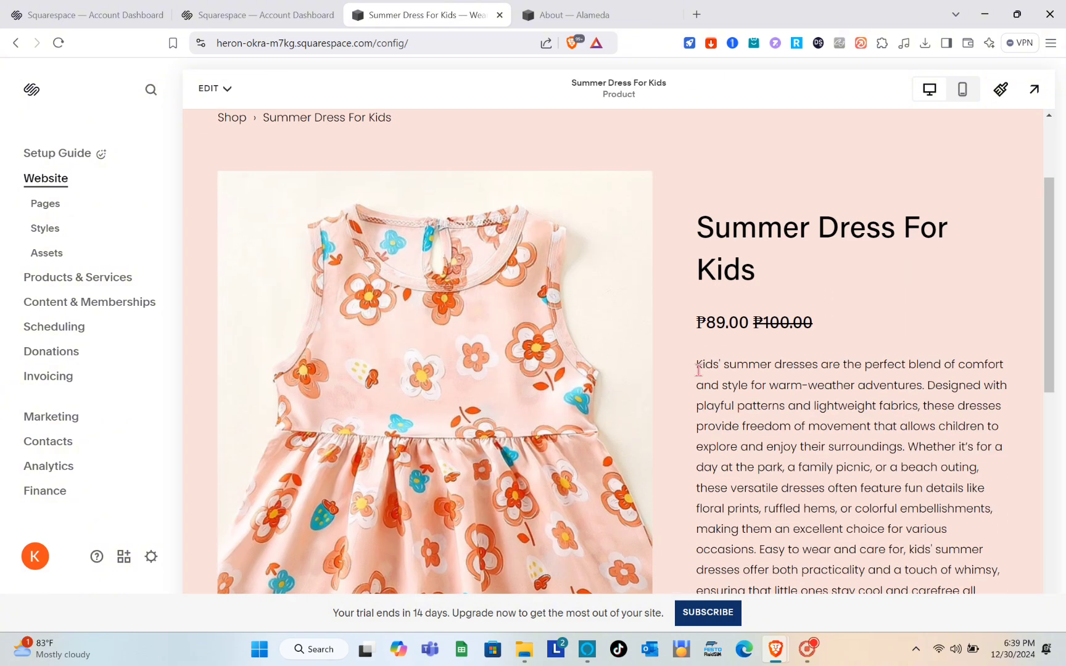
pyautogui.scroll(10, 698, 374)
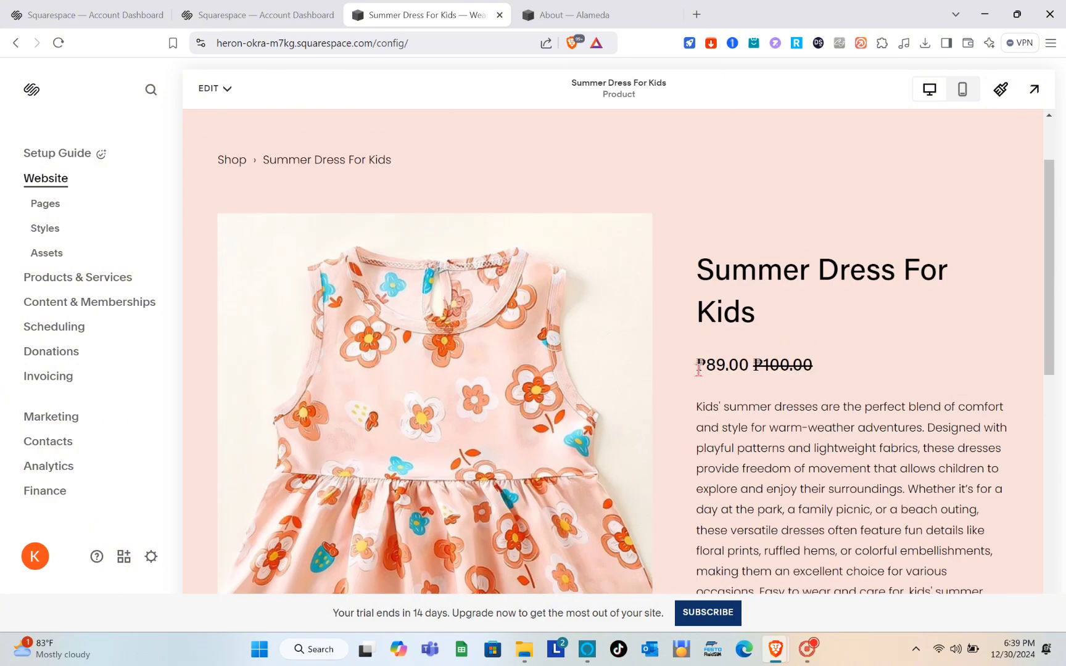